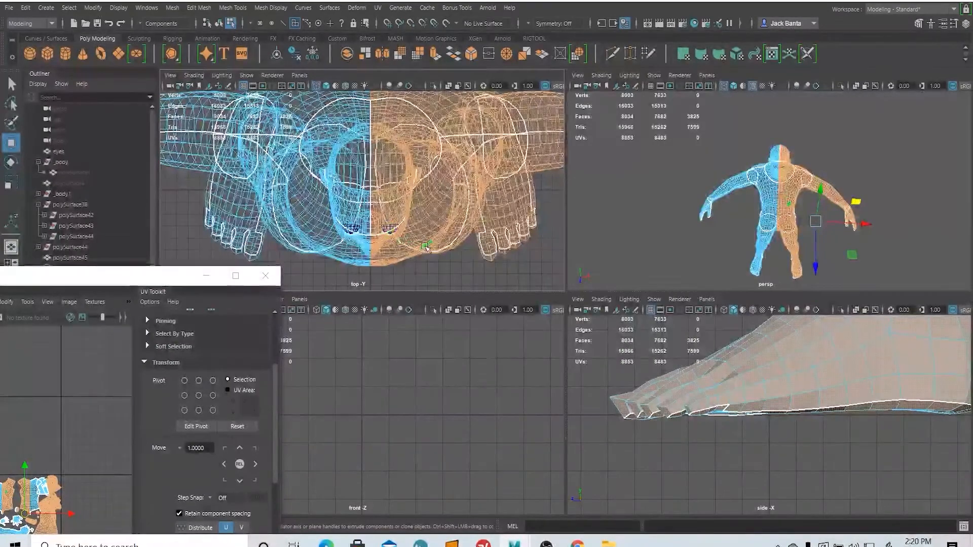
Delete the selected half of the body's faces and the leftover row of faces along the centre line in the top view.
left_click(426, 237)
key("Delete")
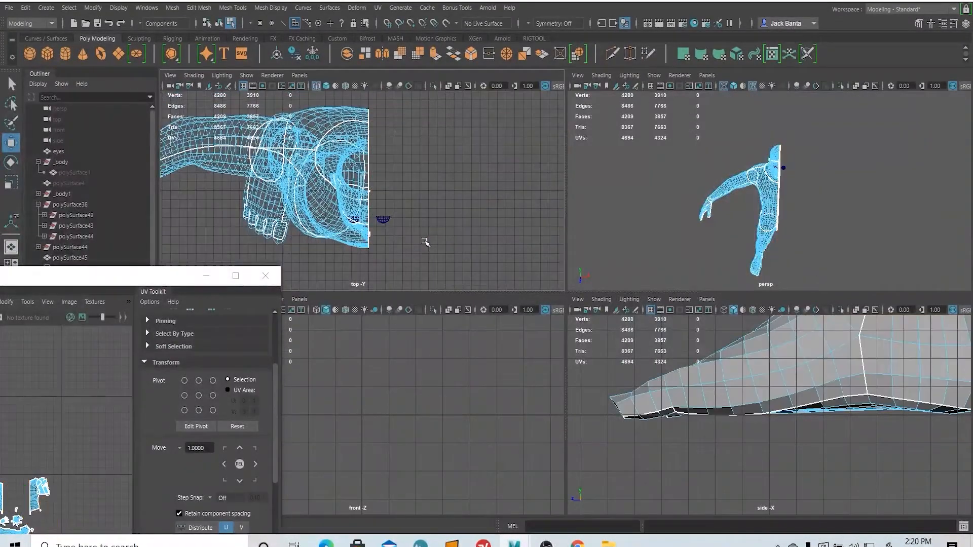
right_click_drag(275, 230, 402, 190, "alt")
left_click_drag(410, 173, 376, 297)
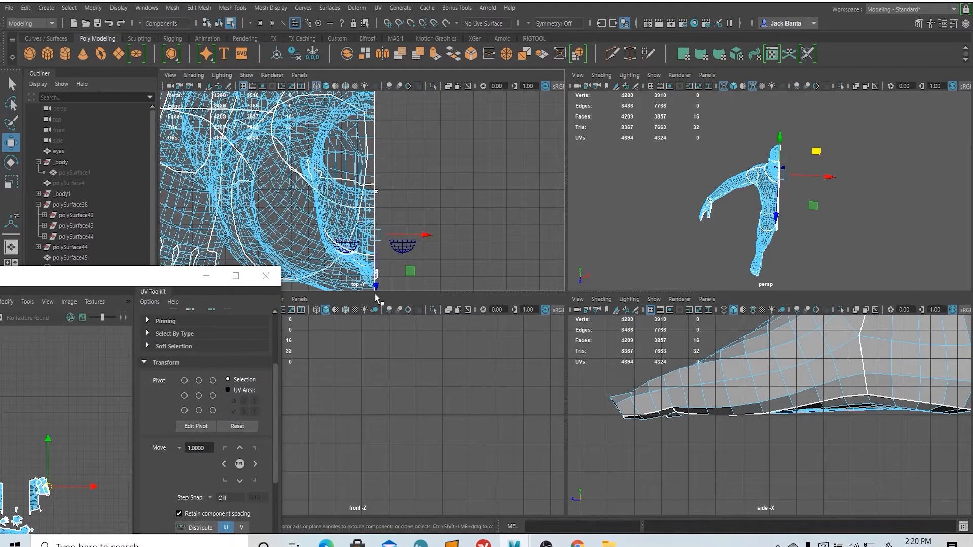
right_click_drag(380, 283, 432, 206, "alt")
middle_click_drag(428, 284, 415, 56, "alt")
key("Delete")
right_click_drag(456, 213, 421, 229, "alt")
middle_click_drag(413, 118, 419, 244, "alt")
middle_click_drag(392, 152, 404, 241, "alt")
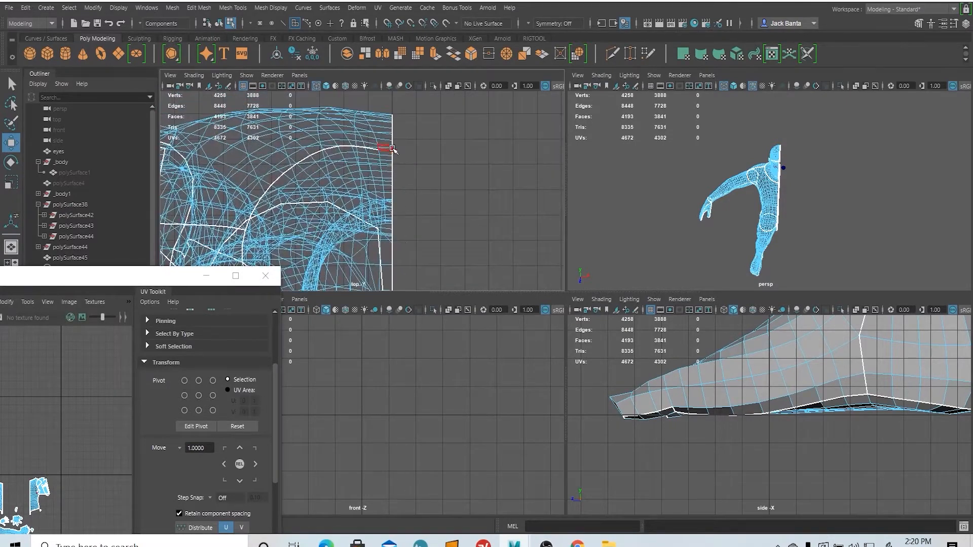
right_click_drag(411, 115, 400, 129, "alt")
middle_click_drag(386, 211, 420, 92, "alt")
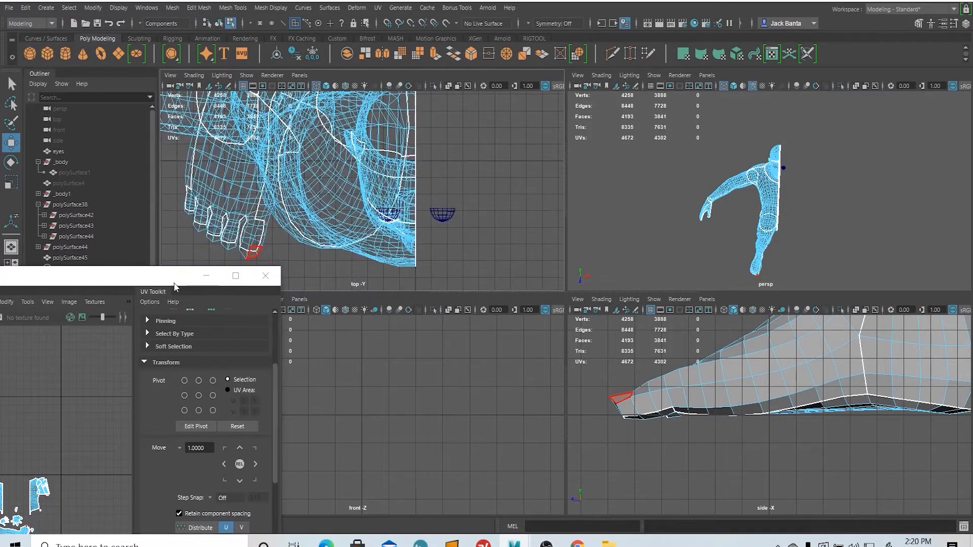
Move the UV Editor window fully into view and display the remaining half body shaded in the top view.
left_click_drag(159, 281, 802, 95)
scroll(676, 335, "up", 5)
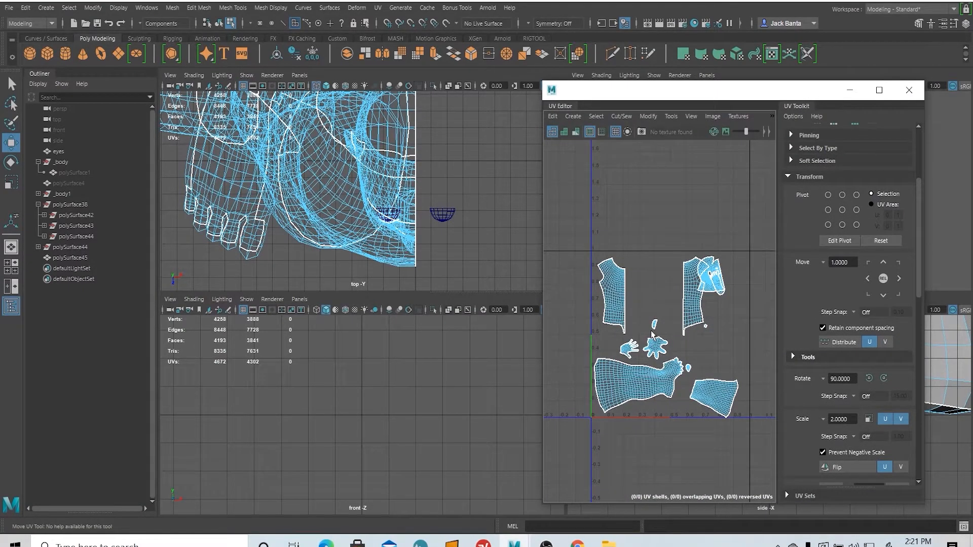
scroll(432, 228, "down", 3)
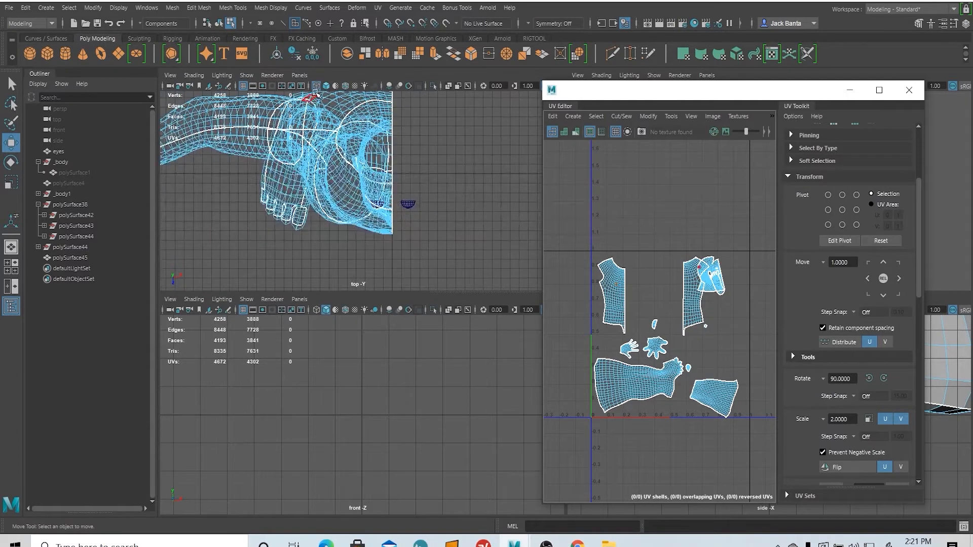
left_click(325, 86)
scroll(322, 101, "down", 2)
left_click_drag(311, 169, 313, 171, "alt")
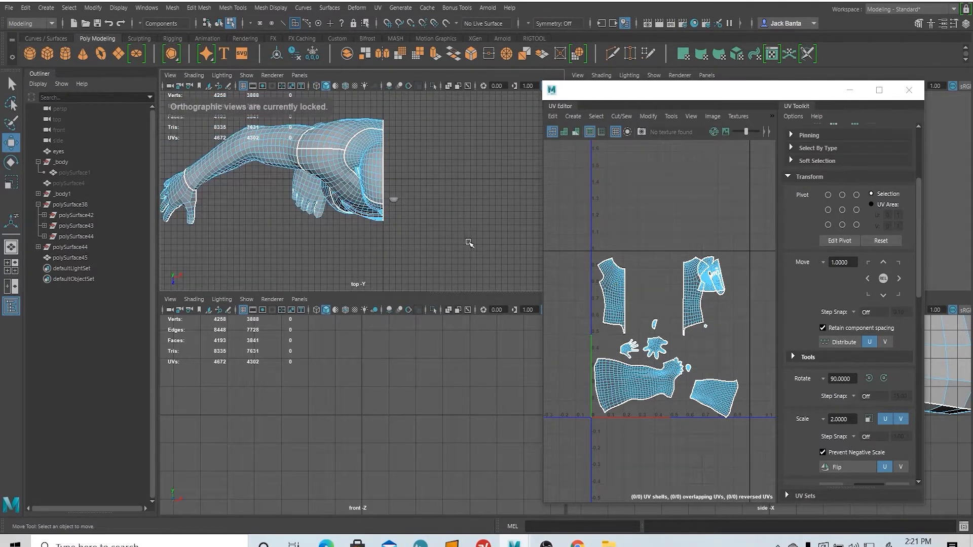
scroll(468, 243, "down", 2)
Maximize the UV Editor, select all UV shells in shell mode and lay them out in the 0 to 1 UV space.
right_click_drag(605, 269, 562, 251)
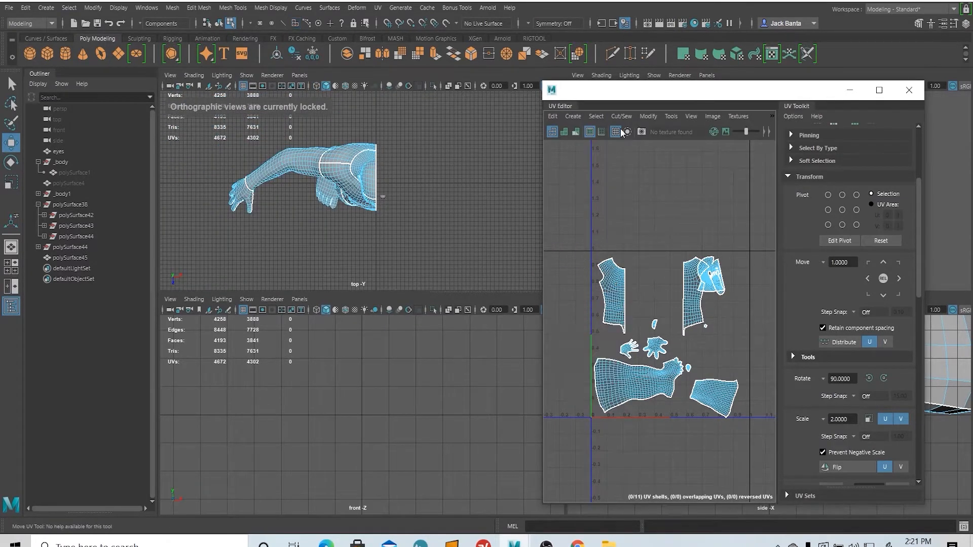
double_click(621, 92)
scroll(360, 215, "down", 4)
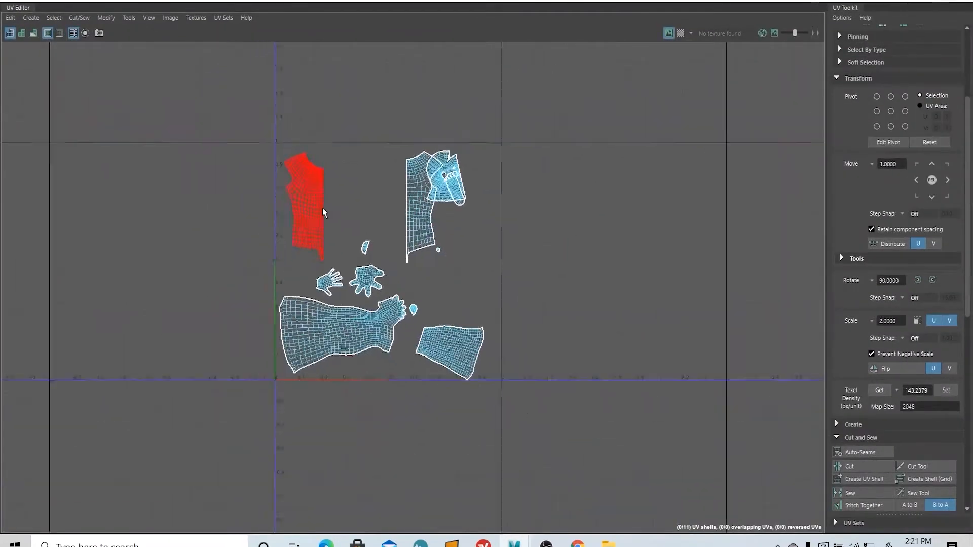
scroll(323, 211, "down", 1)
right_click_drag(311, 198, 275, 180)
left_click_drag(217, 105, 568, 430)
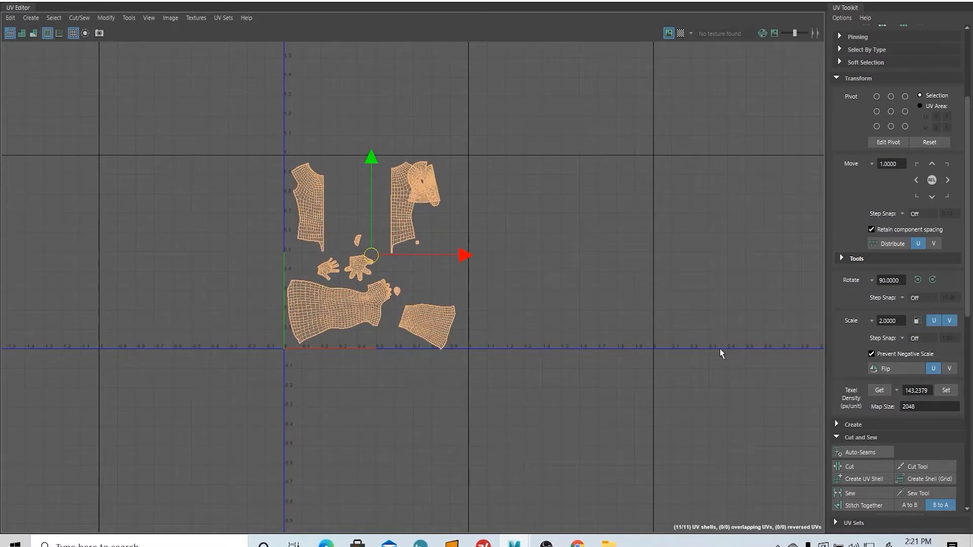
scroll(888, 467, "down", 10)
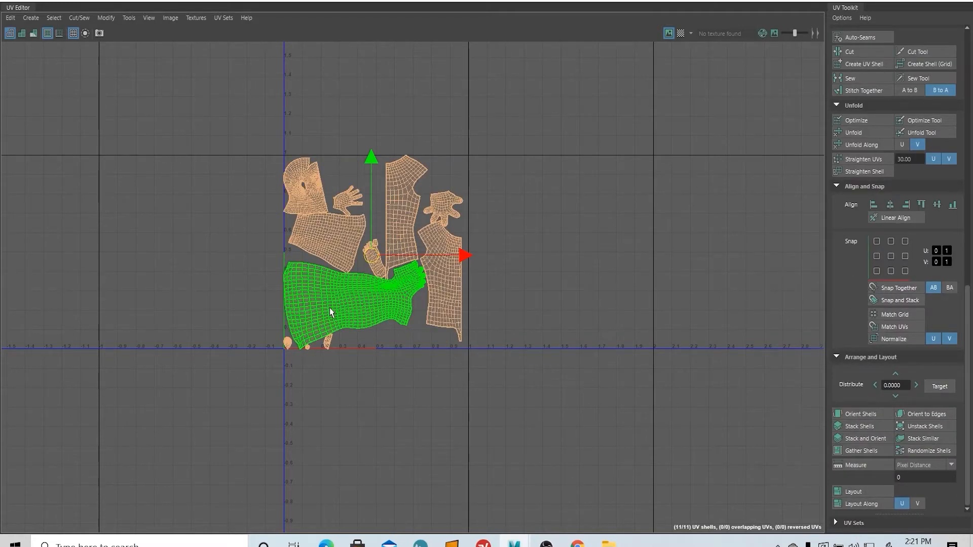
Move the foot sole shell up and rotate it upright, and shift the hand shell beside the head clear of its neighbours.
scroll(334, 304, "up", 3)
left_click(395, 241)
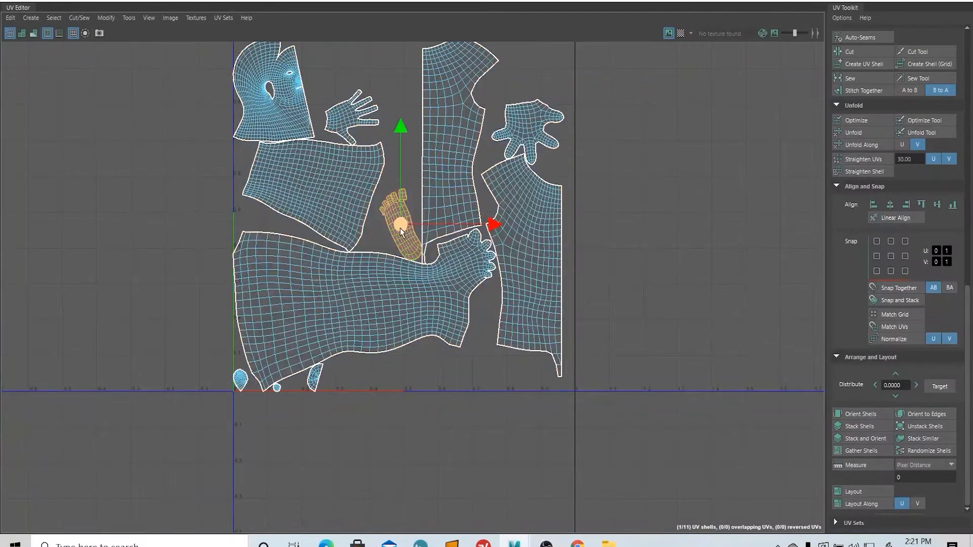
key("e")
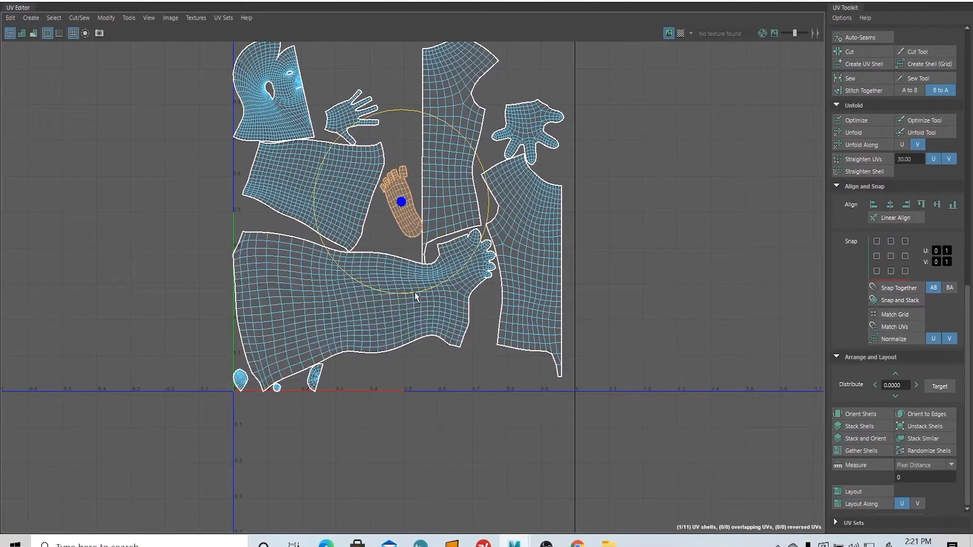
left_click_drag(417, 293, 387, 292)
key("w")
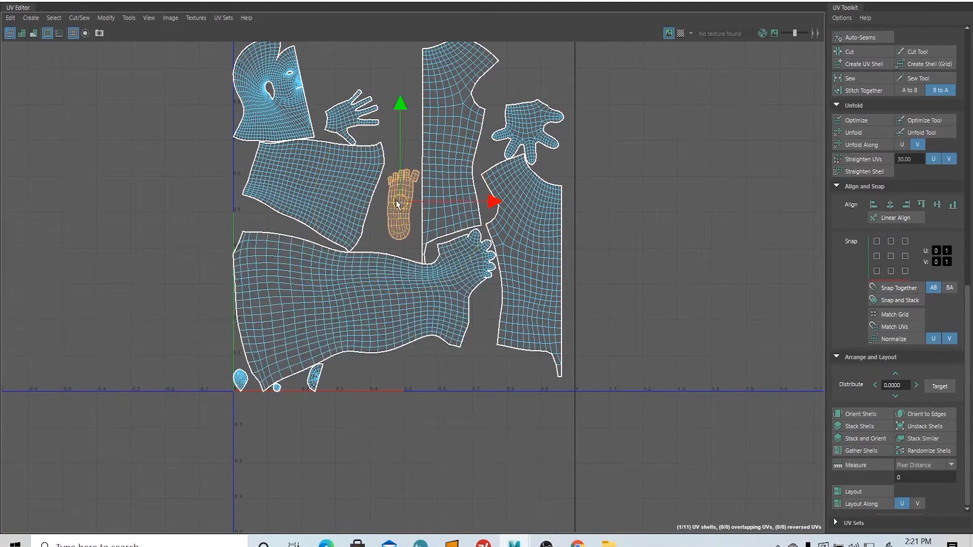
left_click(346, 125)
left_click_drag(344, 123, 356, 106)
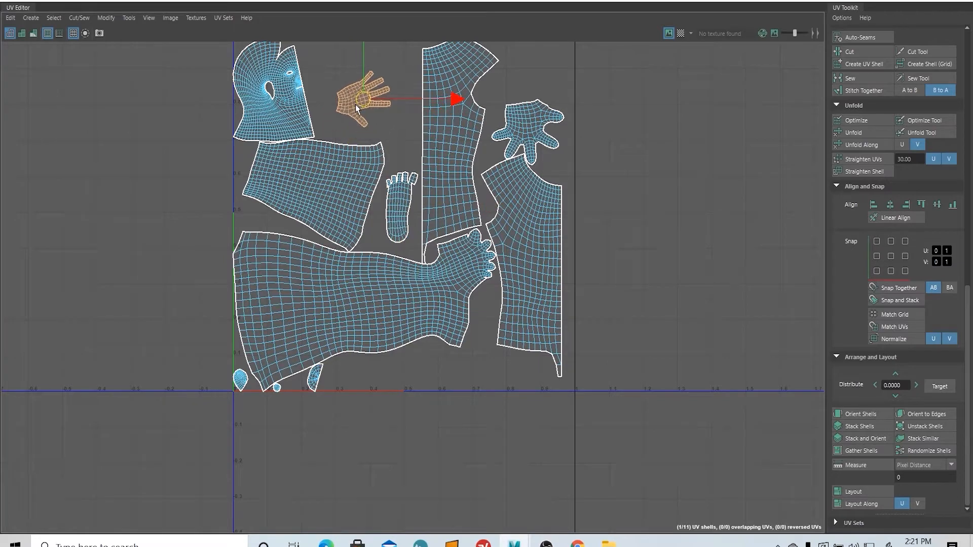
Rotate the shell below the head slightly and reposition it with even gaps to the surrounding shells.
left_click(317, 174)
middle_click_drag(342, 238, 362, 262, "alt")
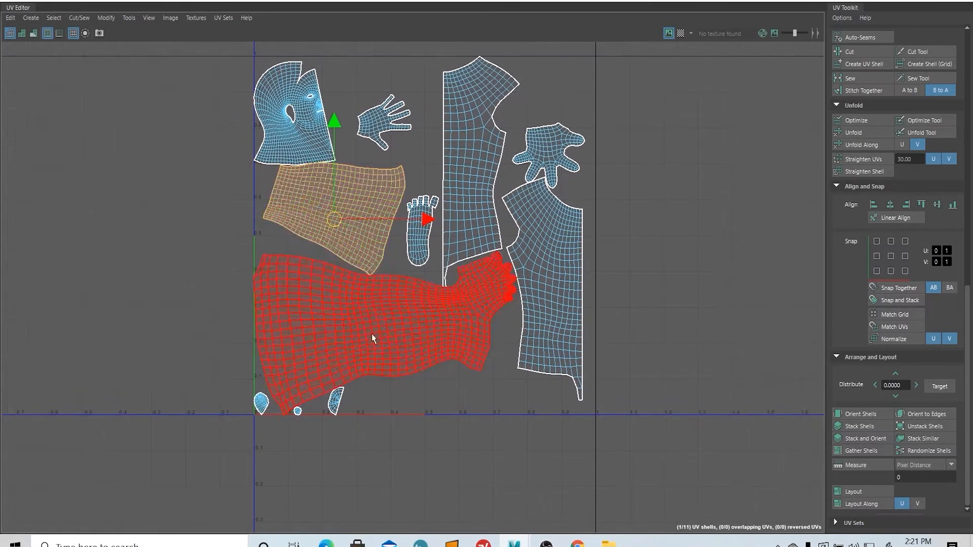
key("e")
left_click_drag(365, 305, 367, 297)
key("w")
left_click_drag(334, 222, 338, 226)
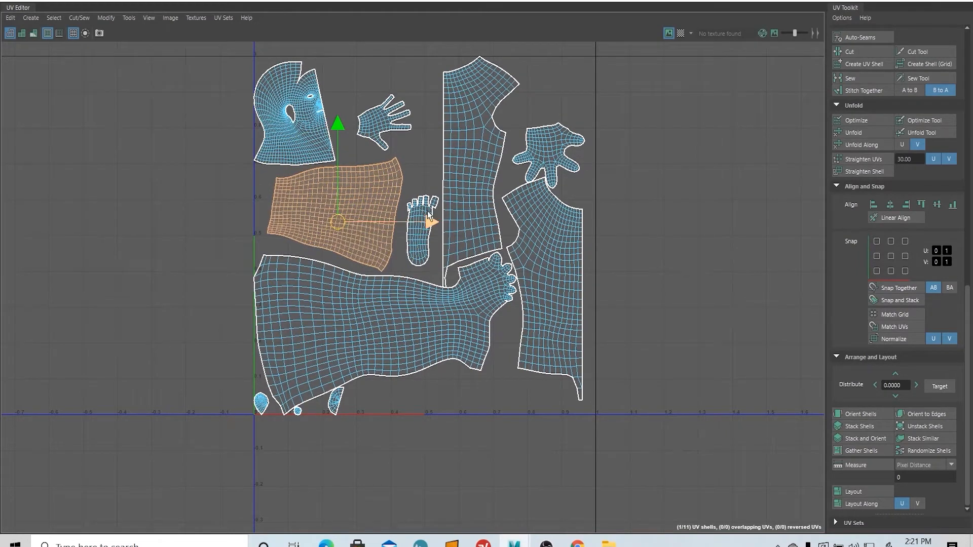
Scale down the narrow torso shell beside the foot slightly so it clears the neighbouring shells.
left_click(461, 196)
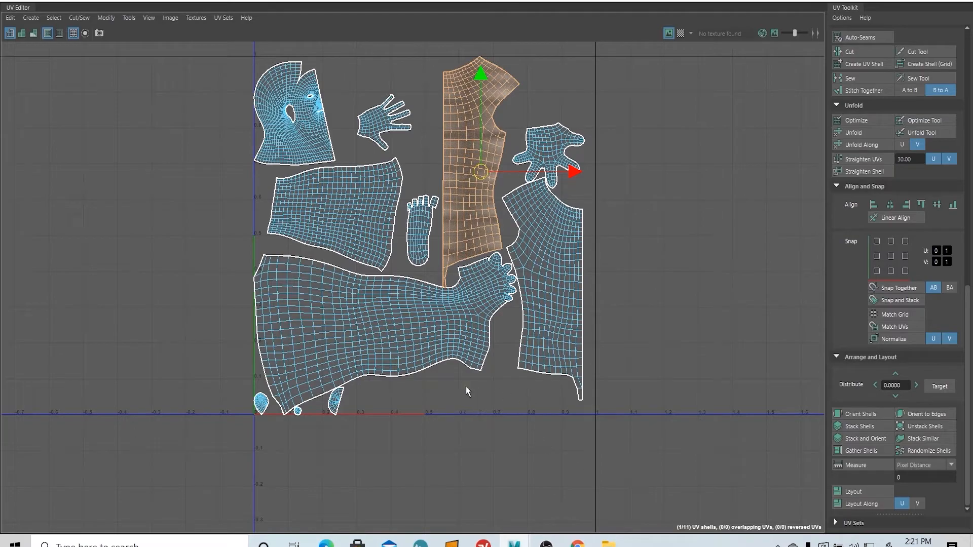
key("r")
left_click_drag(480, 175, 475, 174)
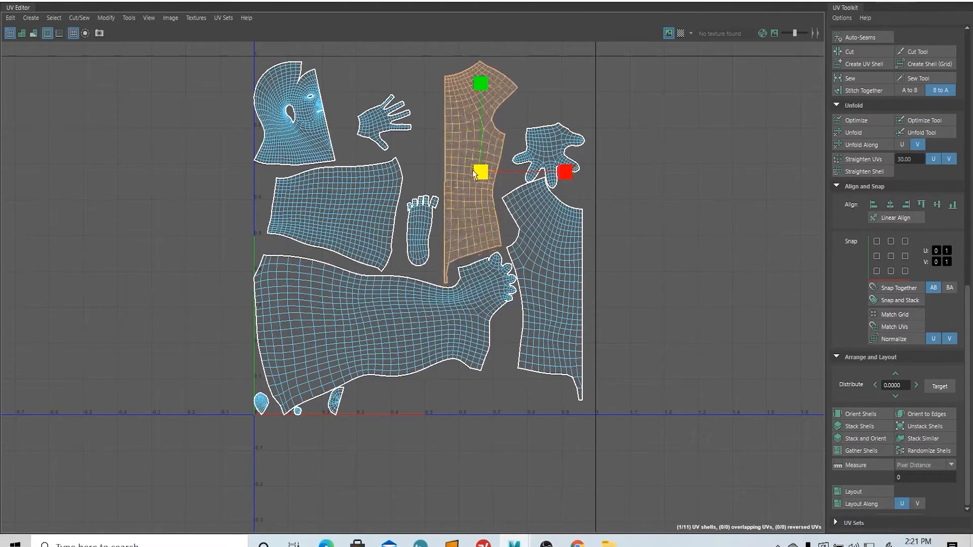
Shrink the torso shell at the tile's far edge slightly and move it clear of the hand and toe outlines, leaving nothing selected.
scroll(552, 299, "up", 8)
left_click(537, 236)
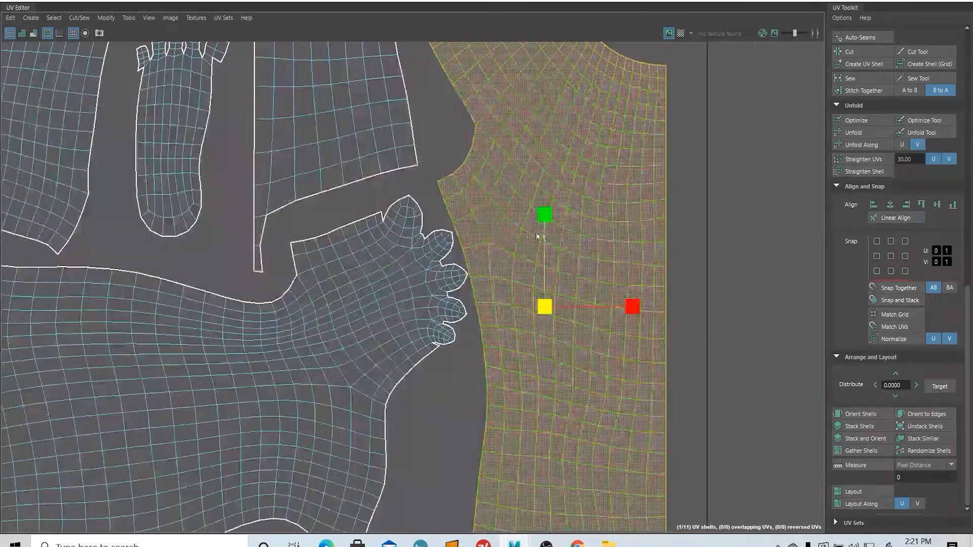
scroll(466, 253, "up", 5)
scroll(473, 305, "down", 7)
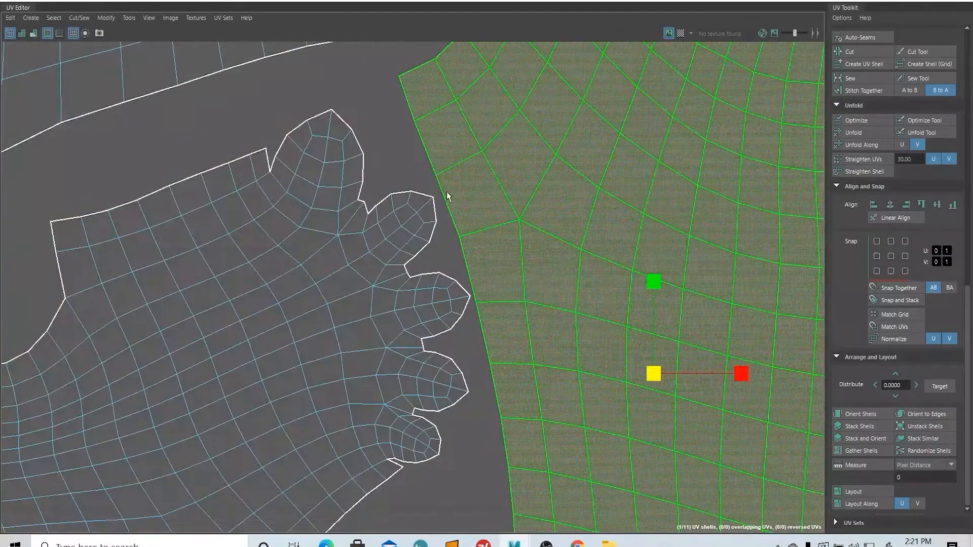
scroll(533, 314, "down", 2)
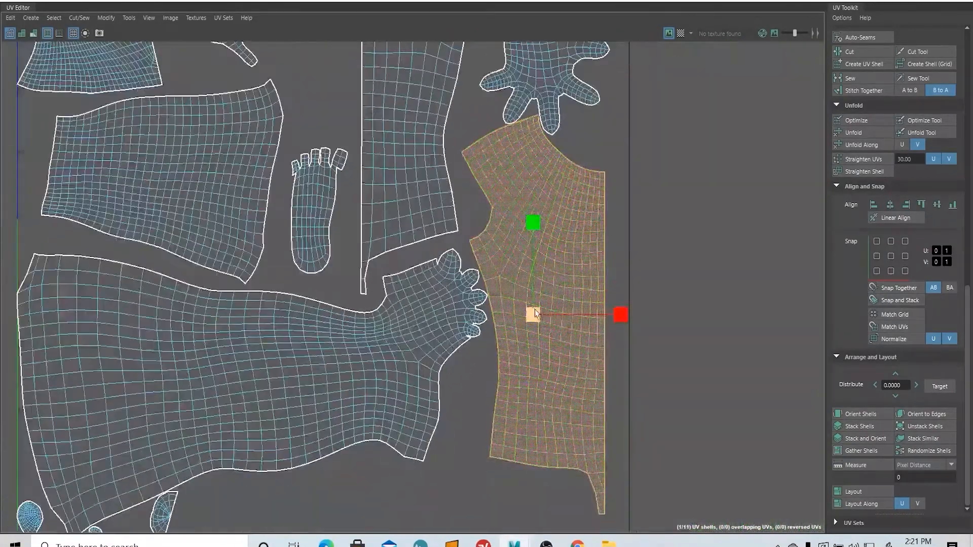
key("w")
left_click_drag(536, 309, 541, 329)
key("r")
key("w")
scroll(541, 326, "down", 5)
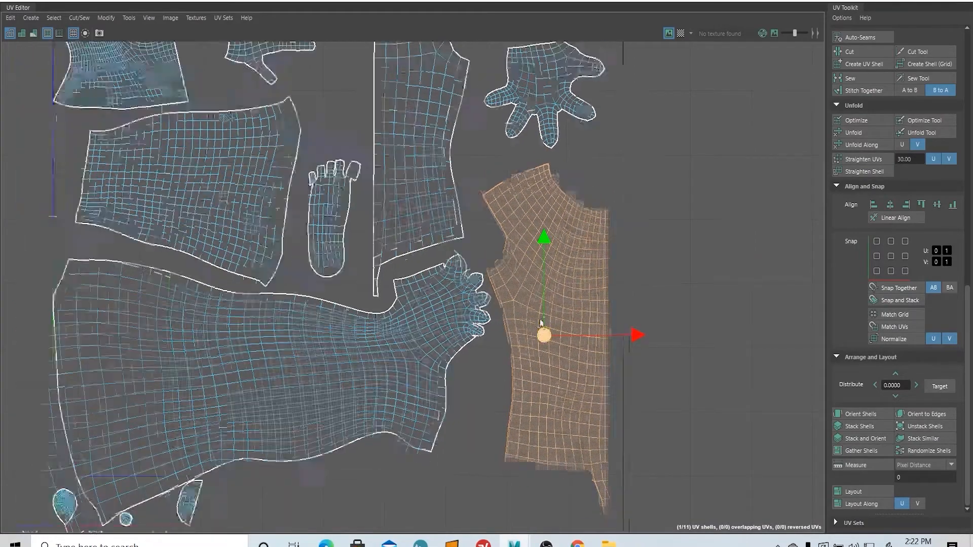
left_click(596, 182)
Restore the UV Editor to a smaller window, select the half body as an object and uncover the perspective view.
left_click_drag(620, 1, 818, 98)
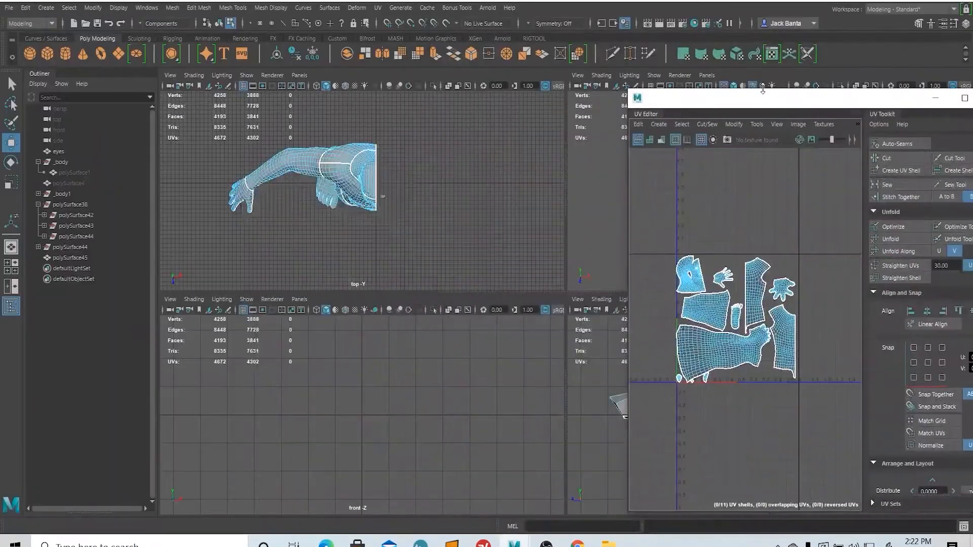
right_click_drag(347, 184, 365, 169)
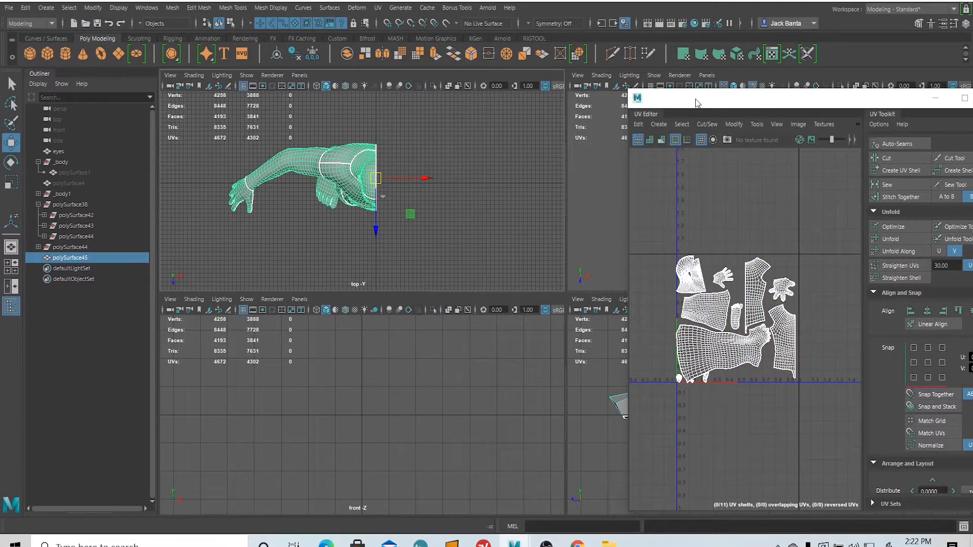
left_click_drag(696, 103, 626, 260)
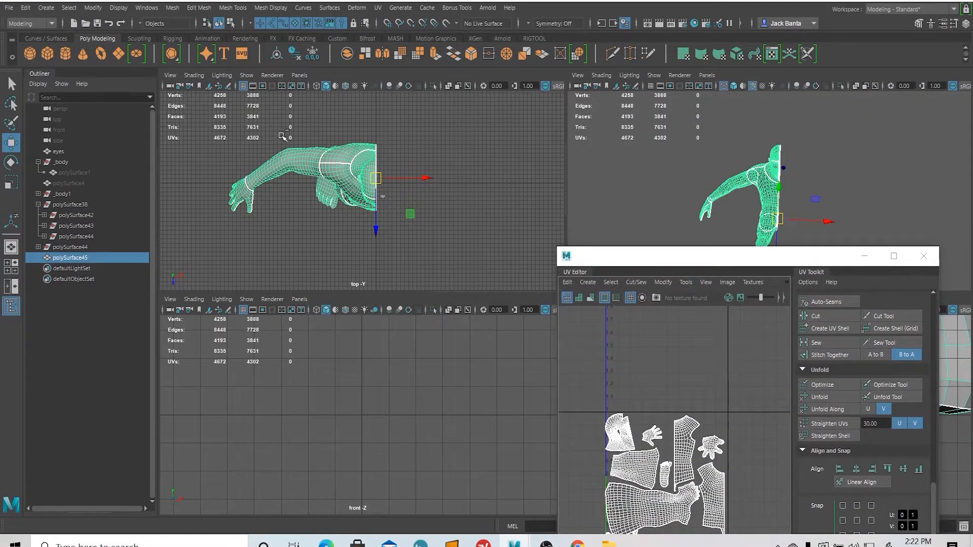
Duplicate the half-body mesh and mirror the copy by setting its Scale X to -1.
key("ctrl+d")
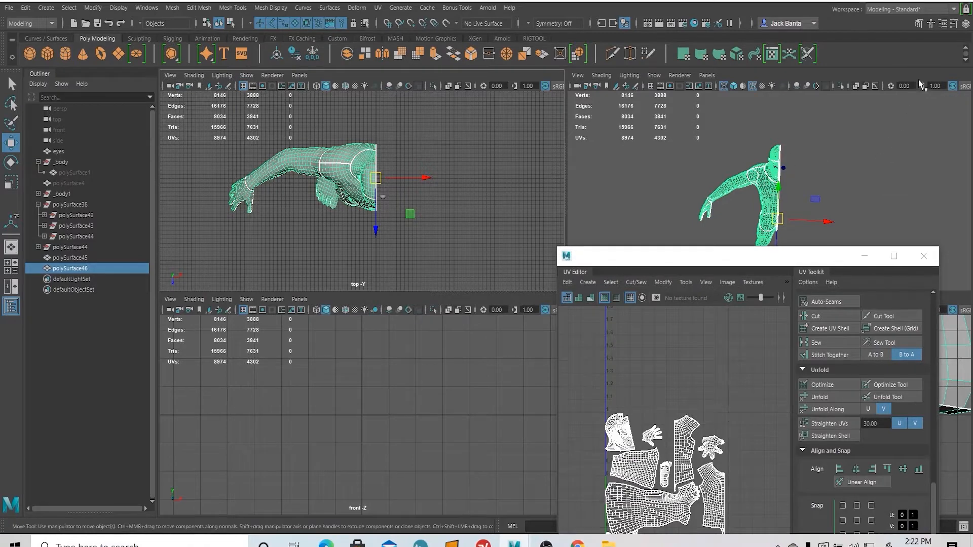
left_click(966, 25)
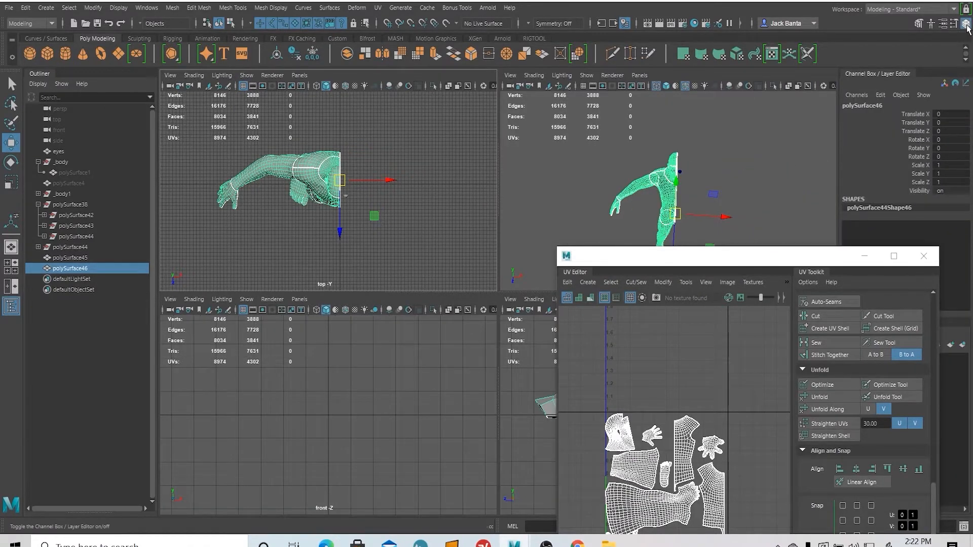
left_click(946, 165)
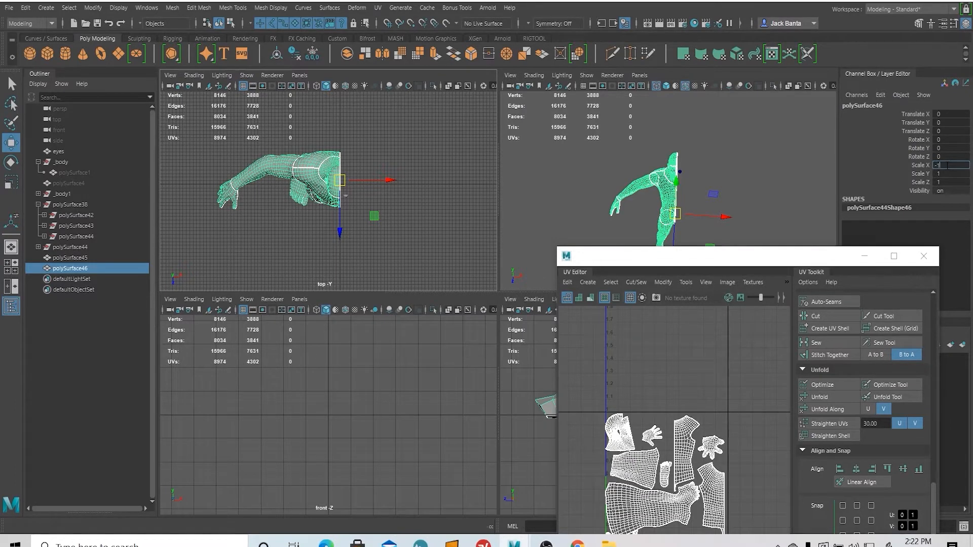
type("-1")
key("Return")
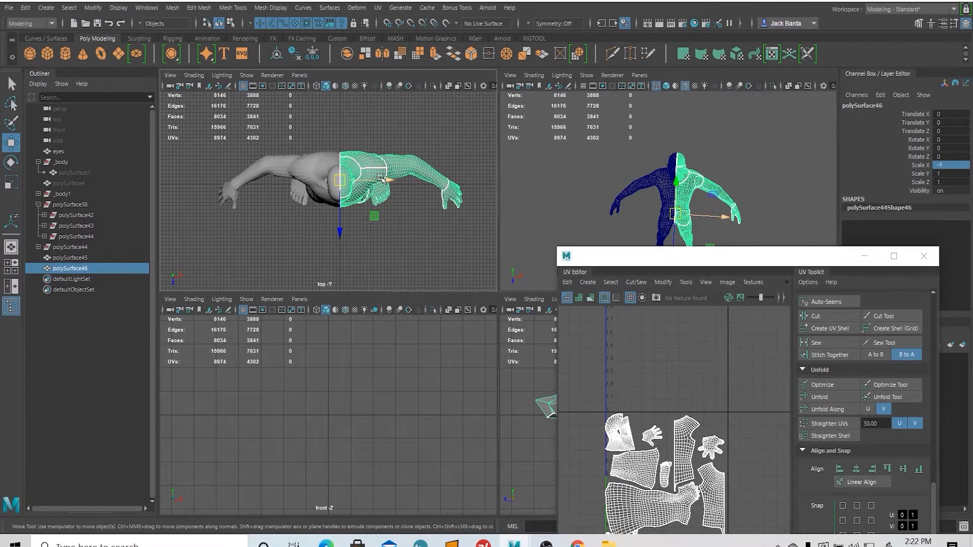
Combine the two body halves into one mesh and delete its construction history.
left_click(319, 181)
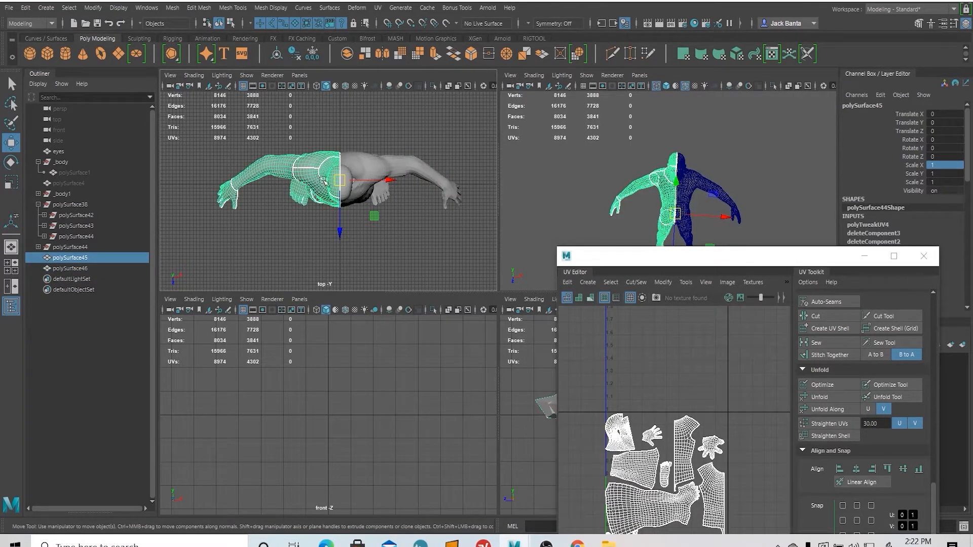
left_click(394, 169, "shift")
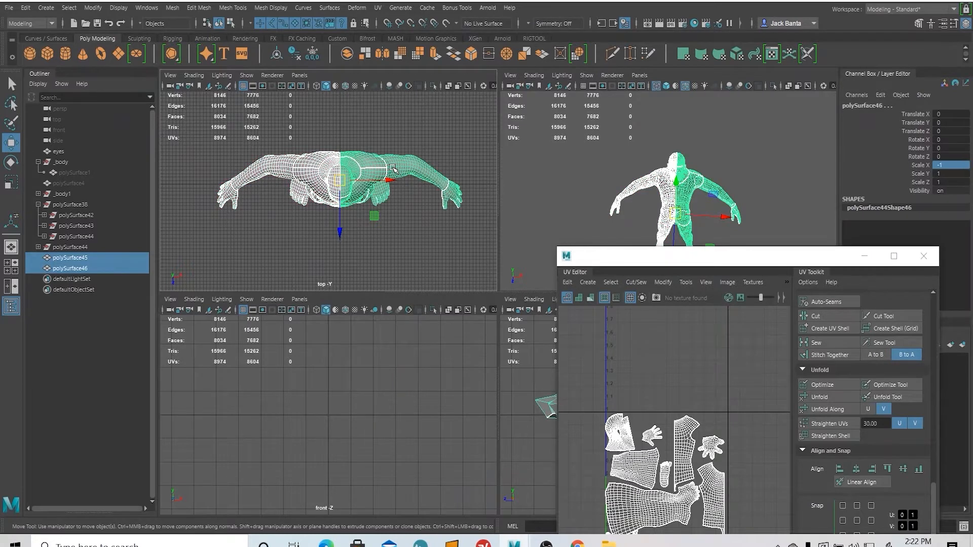
left_click(346, 54)
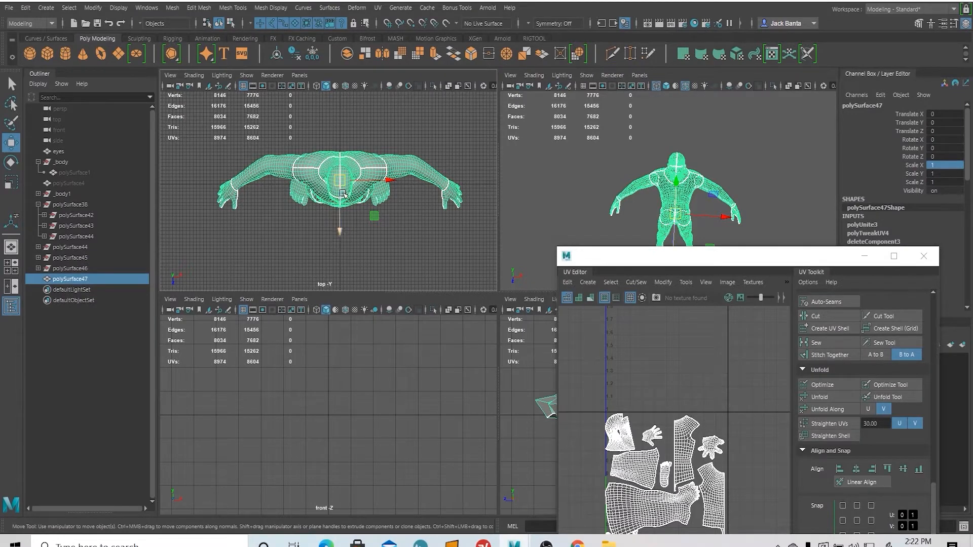
key("alt+shift+d")
Enlarge the perspective view to show the combined body in a single viewport.
scroll(337, 184, "up", 3)
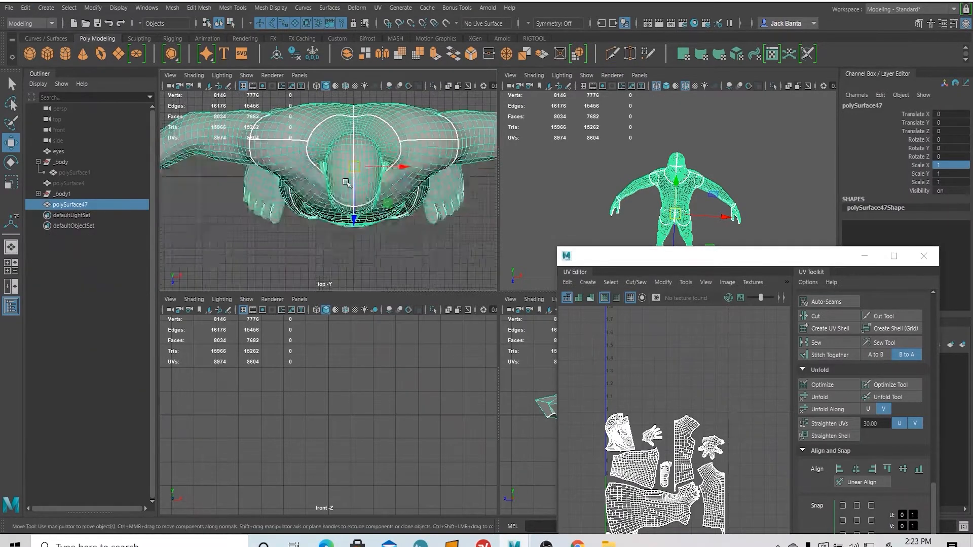
scroll(352, 181, "down", 1)
key("space")
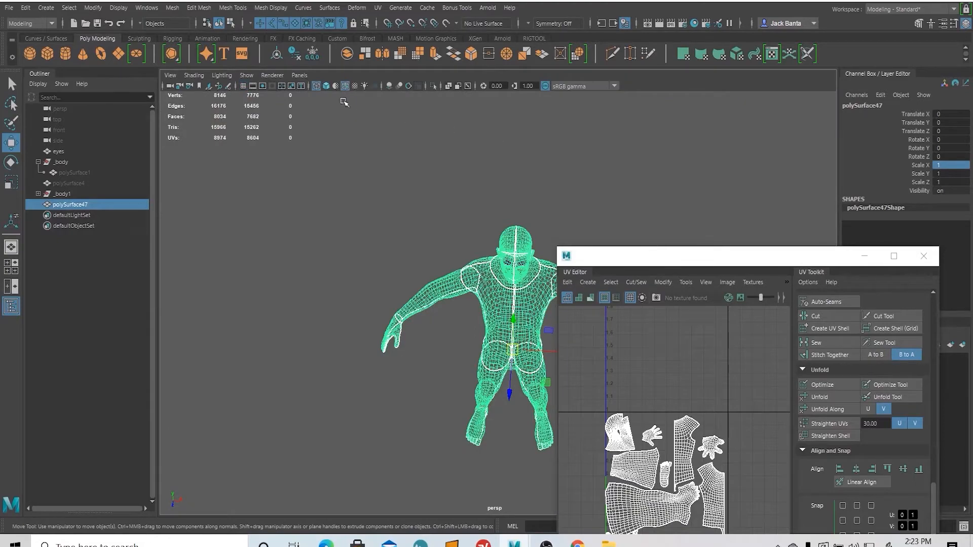
Display the combined body in shaded mode and frame its torso in the perspective view.
key("5")
scroll(296, 196, "up", 5)
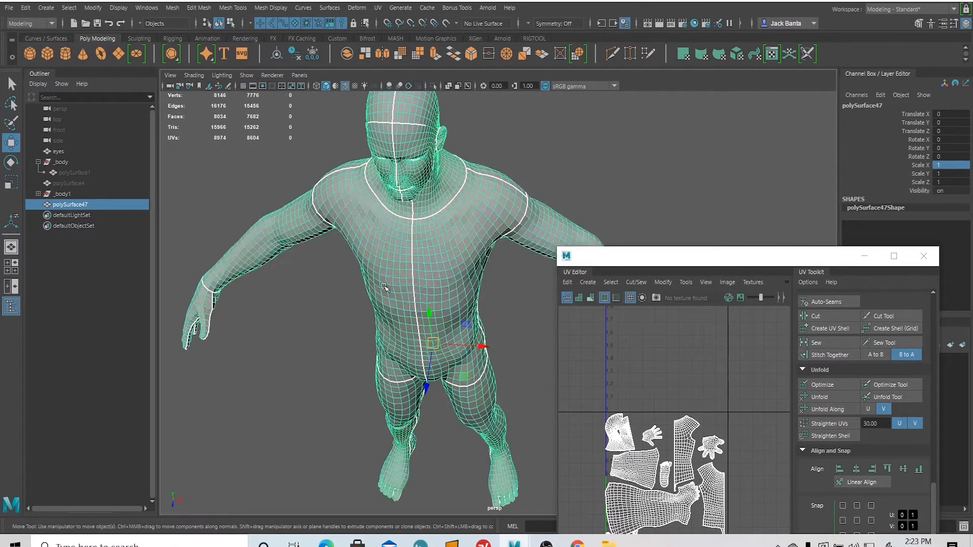
scroll(384, 286, "up", 3)
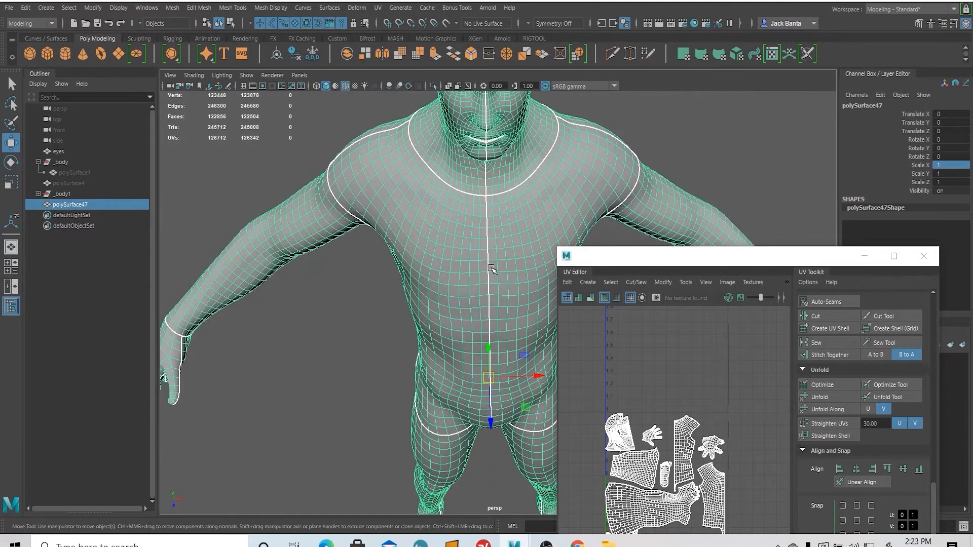
Pull one chest vertex on the centre seam sideways to test whether the halves are joined, and undo the move.
scroll(494, 266, "up", 5)
right_click_drag(479, 258, 453, 242)
left_click(467, 242)
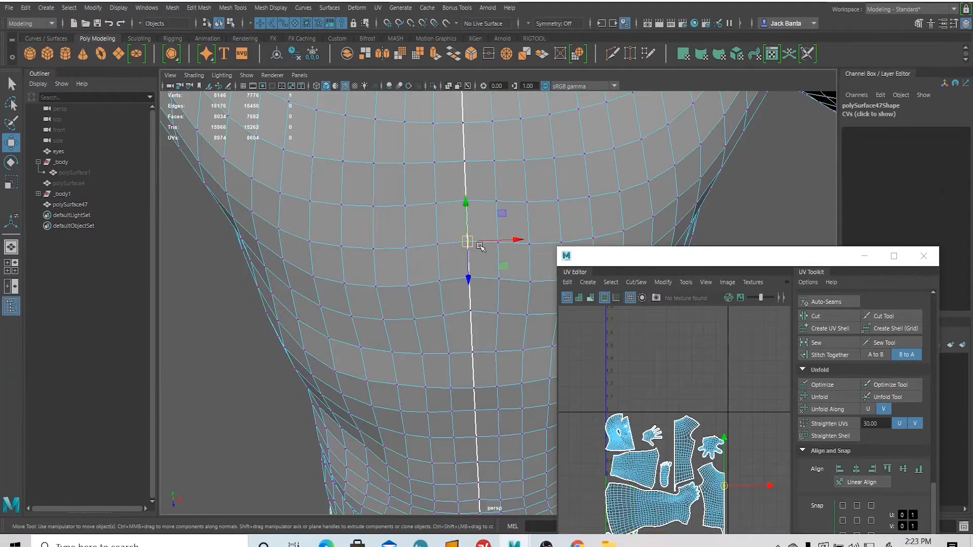
mouse_move(483, 242)
left_mouse_down()
mouse_move(519, 241)
mouse_move(453, 242)
mouse_move(483, 248)
left_mouse_up()
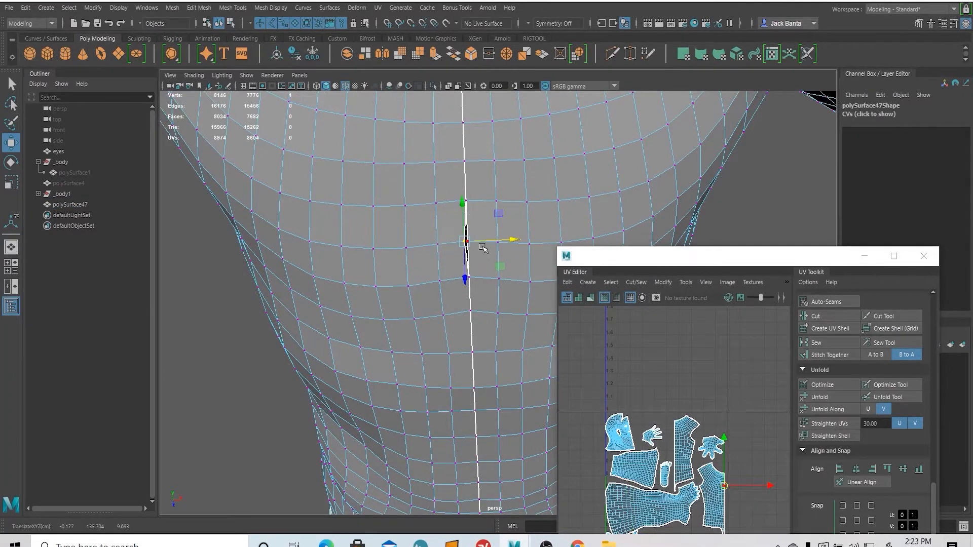
key("ctrl+z")
Merge all vertices along the body's centre line with a 0.01 distance threshold, selecting them in a wireframe top view.
scroll(484, 249, "down", 5)
key("space")
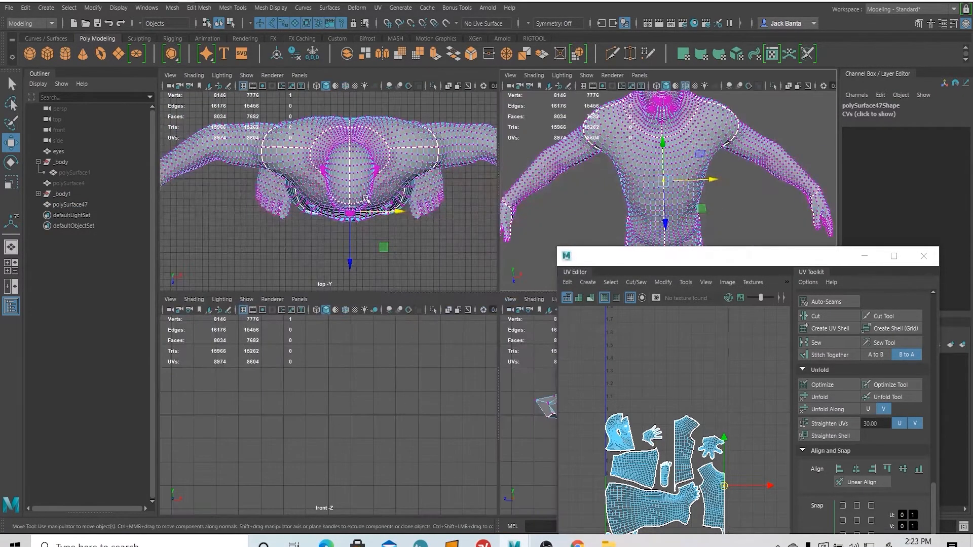
key("space")
left_click(316, 86)
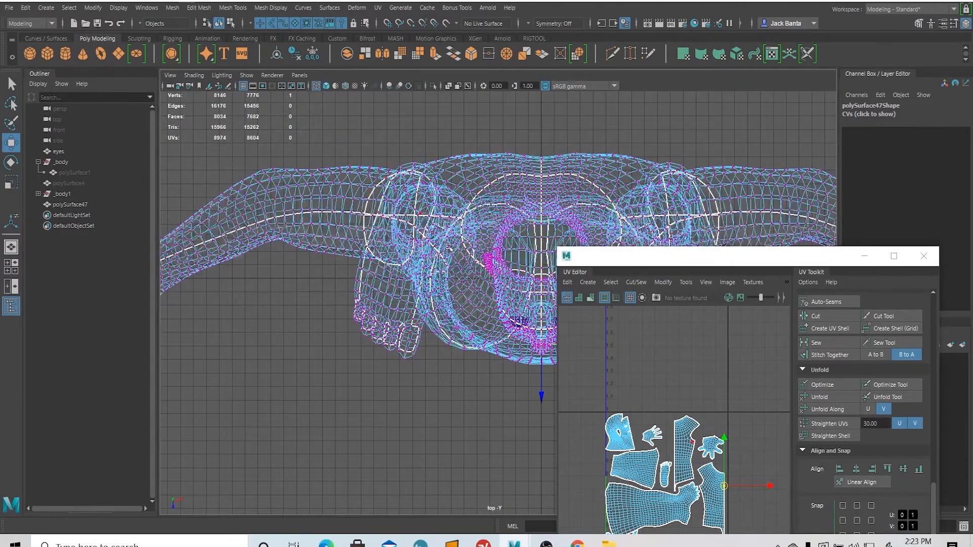
middle_click_drag(447, 247, 304, 243, "alt")
scroll(348, 175, "up", 1)
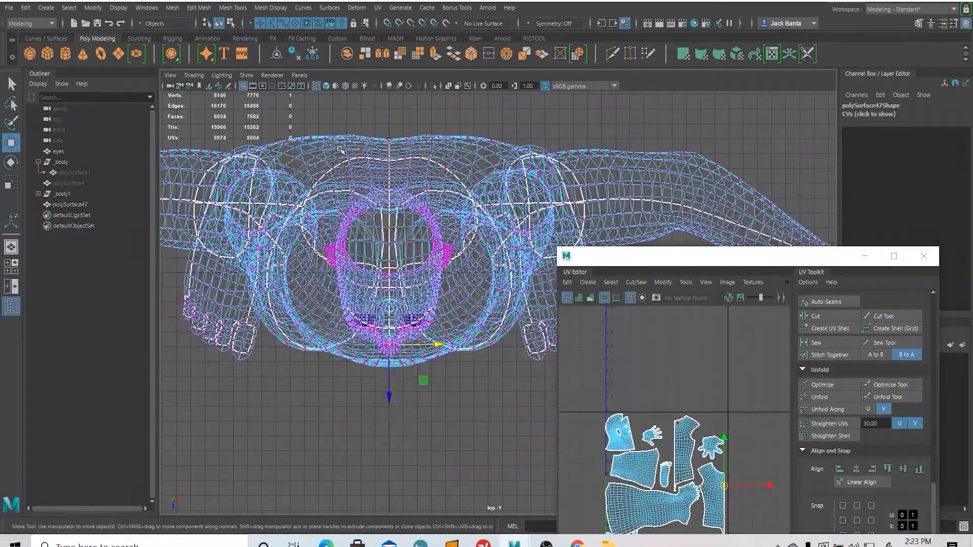
scroll(339, 149, "up", 2)
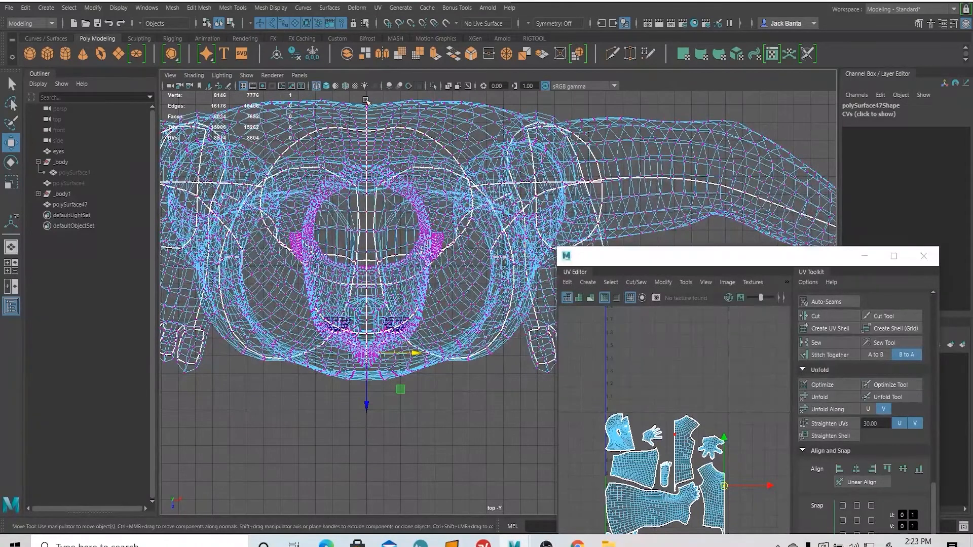
left_click_drag(366, 100, 368, 427)
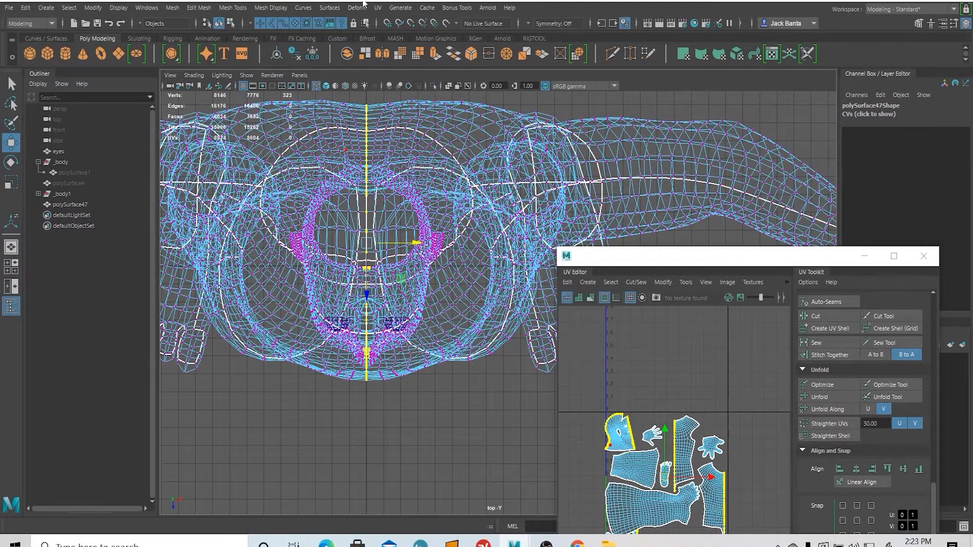
left_click(489, 53)
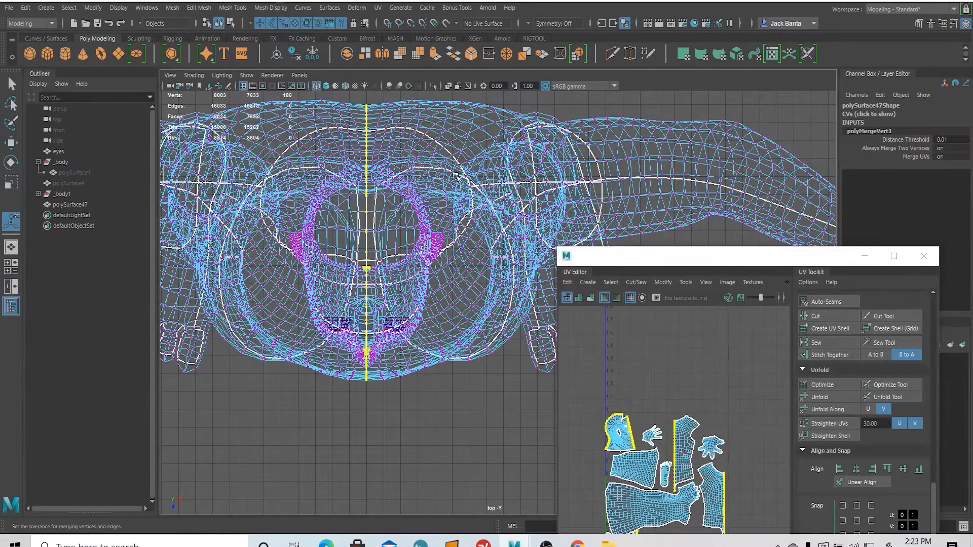
Examine the merged centre seam across the face and torso in the perspective view, with the vertices deselected.
key("space")
key("space")
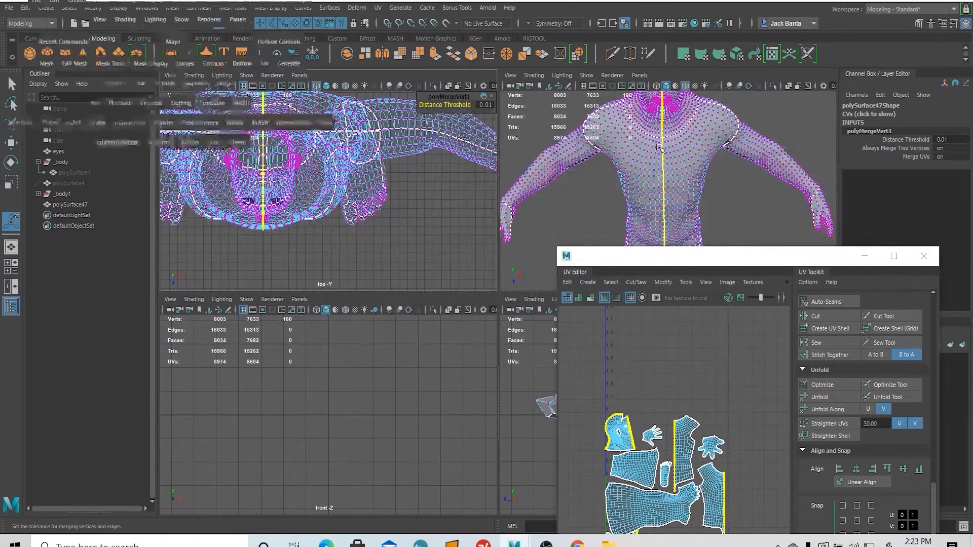
middle_click_drag(503, 188, 454, 322, "alt")
scroll(454, 322, "up", 5)
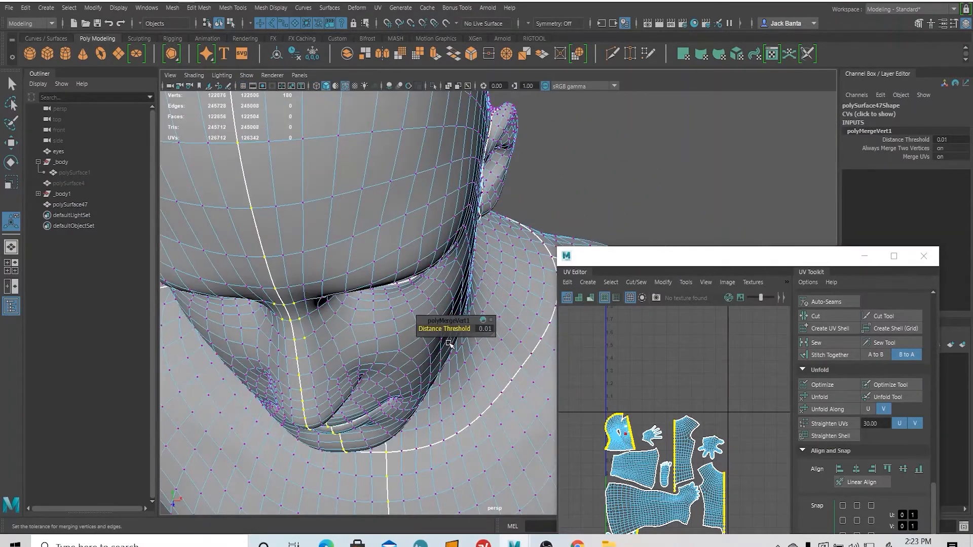
scroll(518, 340, "down", 5)
middle_click_drag(517, 341, 485, 259, "alt")
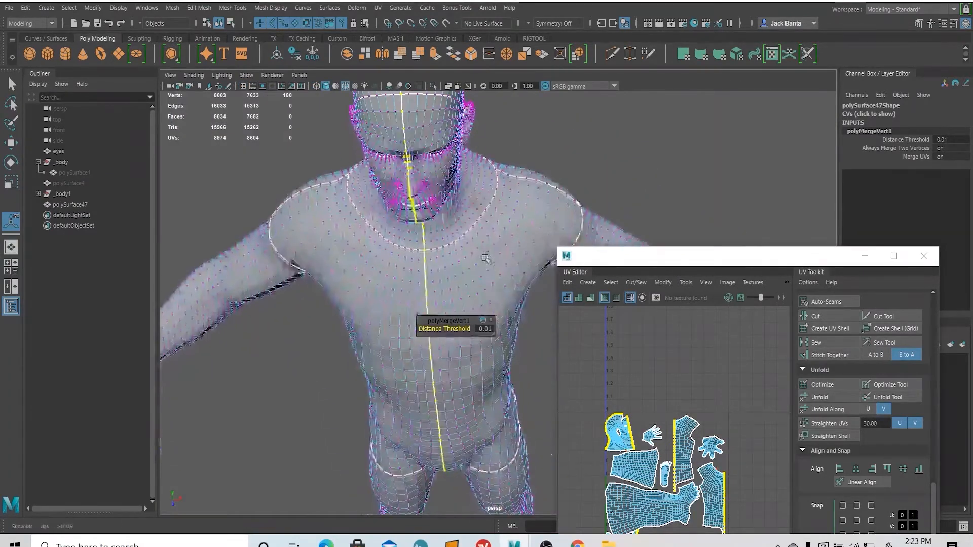
left_click(641, 404)
middle_click_drag(649, 443, 641, 358, "alt")
left_click_drag(383, 303, 387, 271, "alt")
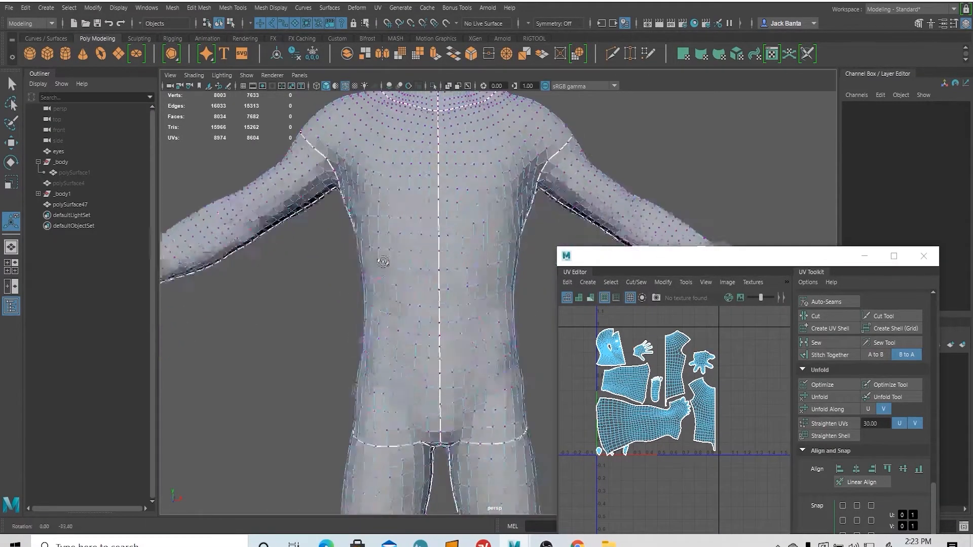
right_click_drag(440, 218, 474, 257, "alt")
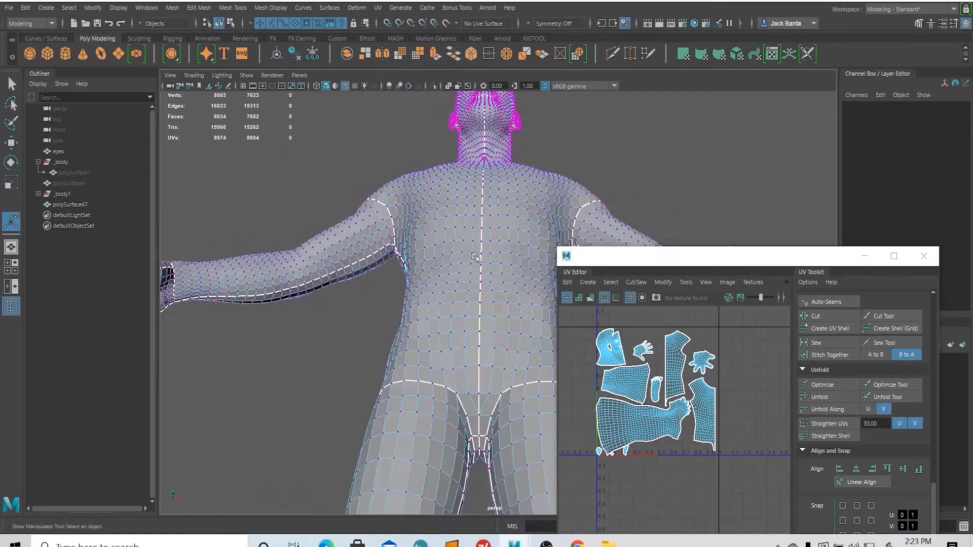
left_click_drag(487, 323, 484, 350, "alt")
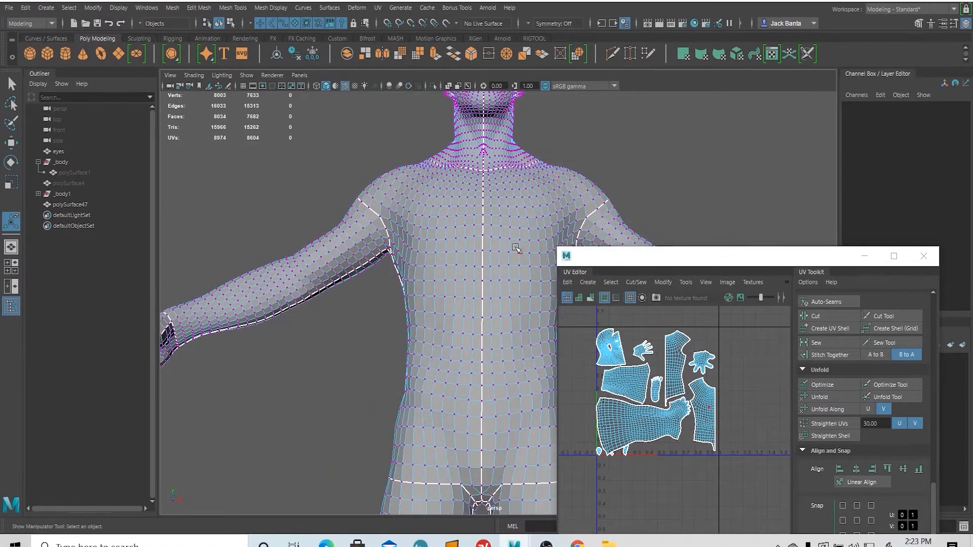
middle_click_drag(515, 248, 466, 220, "alt")
Move one leg's UV shell down and aside to expose the mirrored leg's shell stacked beneath it.
right_click_drag(583, 367, 555, 356)
left_click(618, 438)
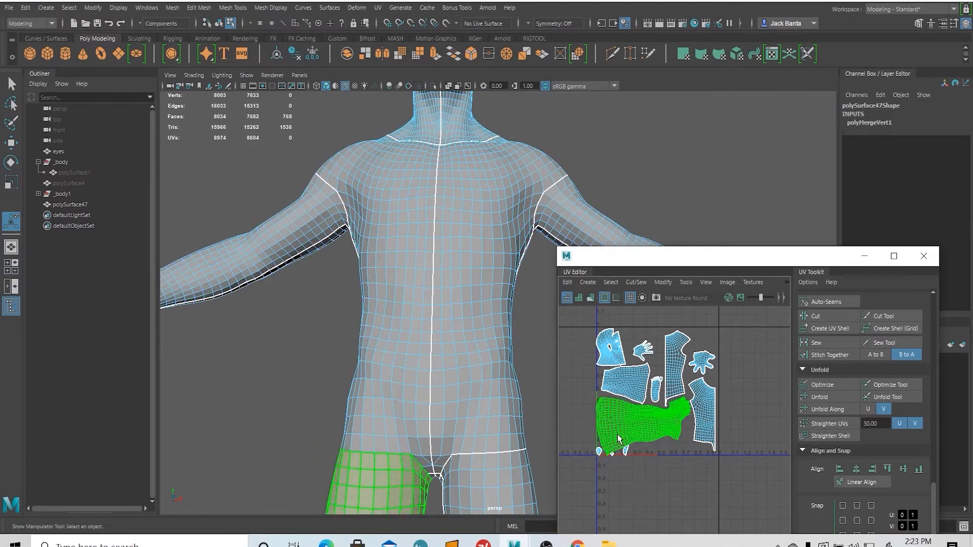
key("w")
left_click_drag(639, 439, 647, 451)
left_click(638, 420)
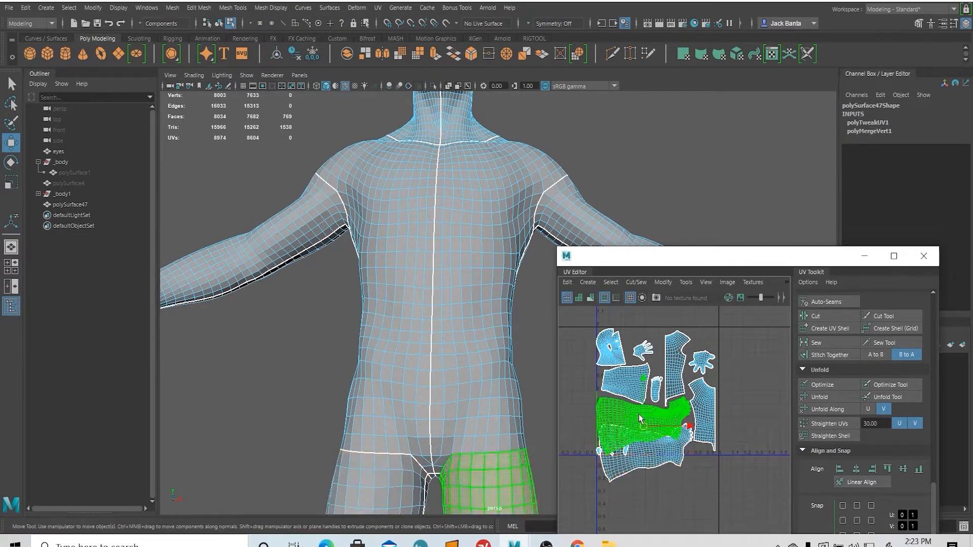
key("f")
left_click(663, 469)
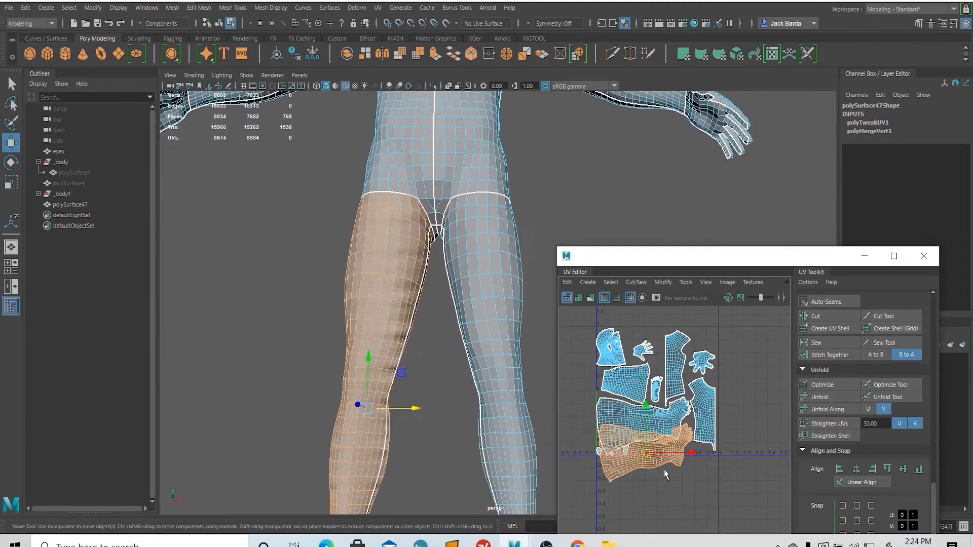
Examine the selected leg on the body and the stacked shells in the enlarged UV Editor.
scroll(413, 385, "down", 5)
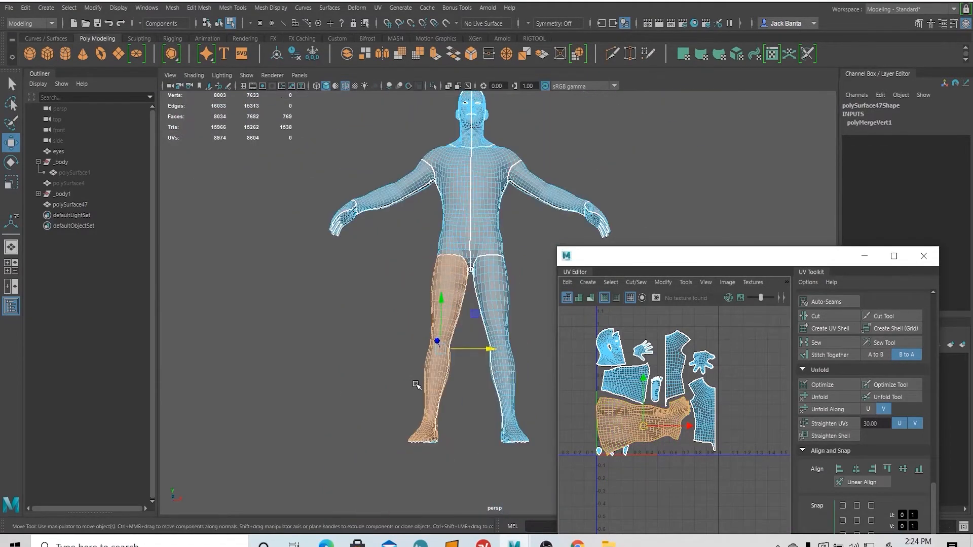
scroll(416, 385, "up", 2)
left_click_drag(416, 384, 387, 396, "alt")
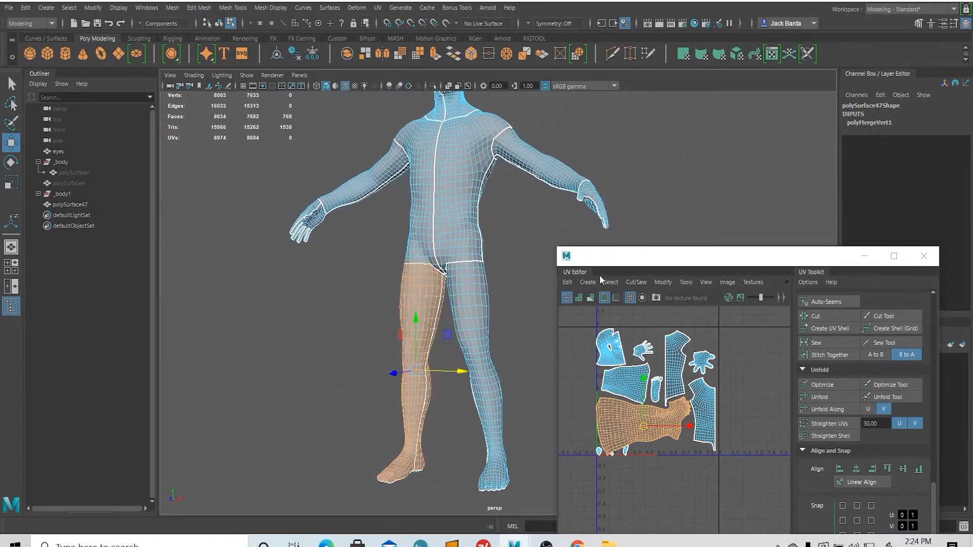
double_click(605, 263)
middle_click_drag(335, 199, 381, 475, "alt")
scroll(381, 474, "down", 2)
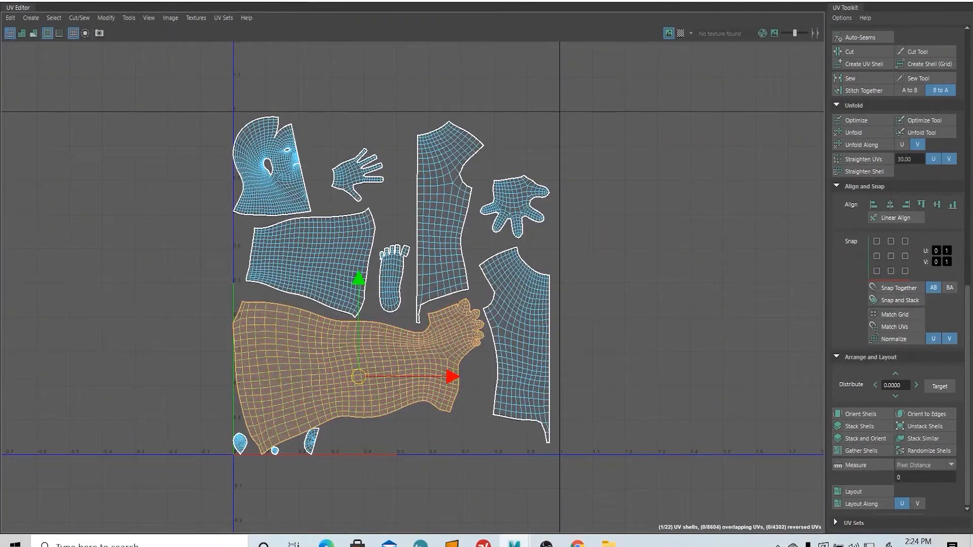
Shrink the UV Editor window and place it beside the body so the full figure is uncovered.
left_click_drag(335, 2, 851, 84)
right_click_drag(431, 239, 564, 311, "alt")
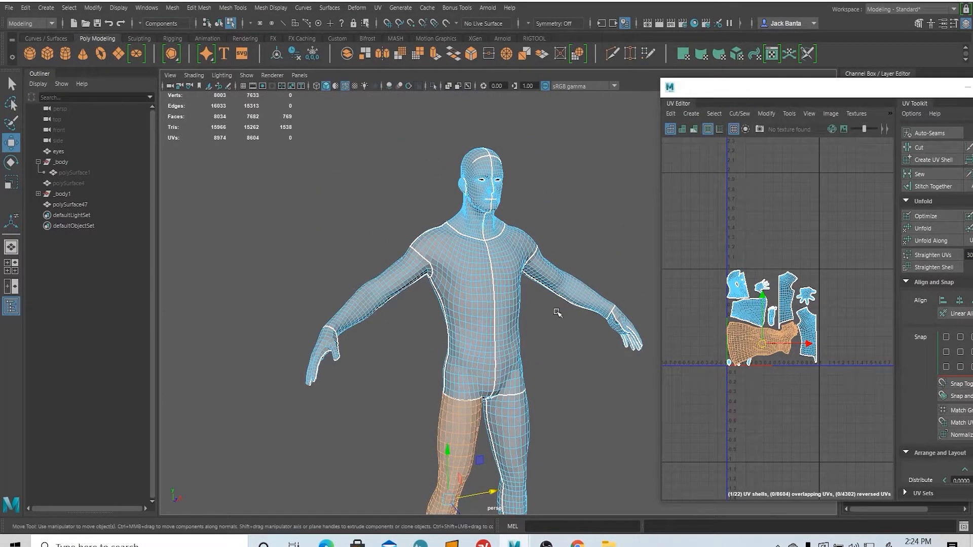
right_click_drag(557, 310, 424, 253, "alt")
left_click_drag(424, 253, 434, 252, "alt")
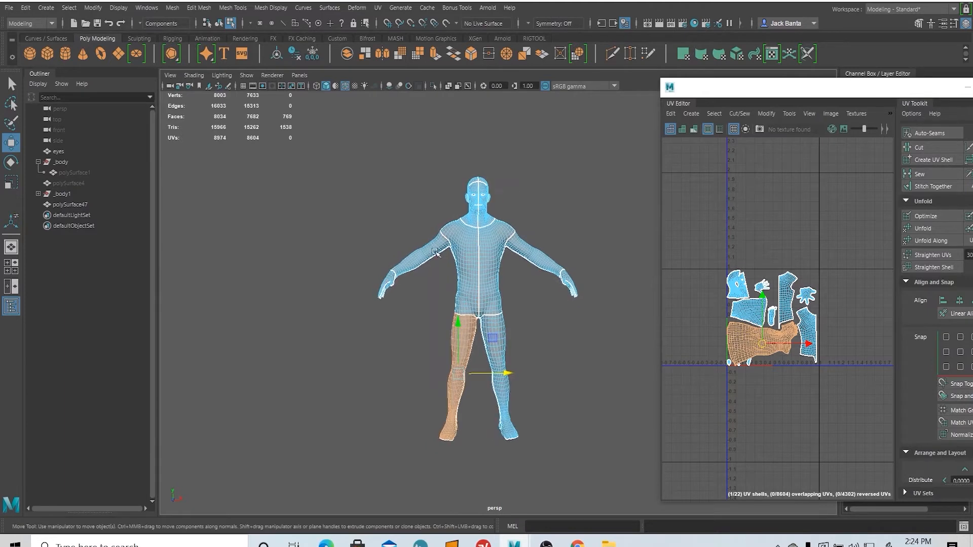
Select all UV shells of one body half, up to the centre line, in the wireframe top view.
left_click_drag(342, 159, 474, 459)
left_click_drag(356, 101, 463, 504)
right_click(479, 226)
right_click_drag(479, 227, 529, 247)
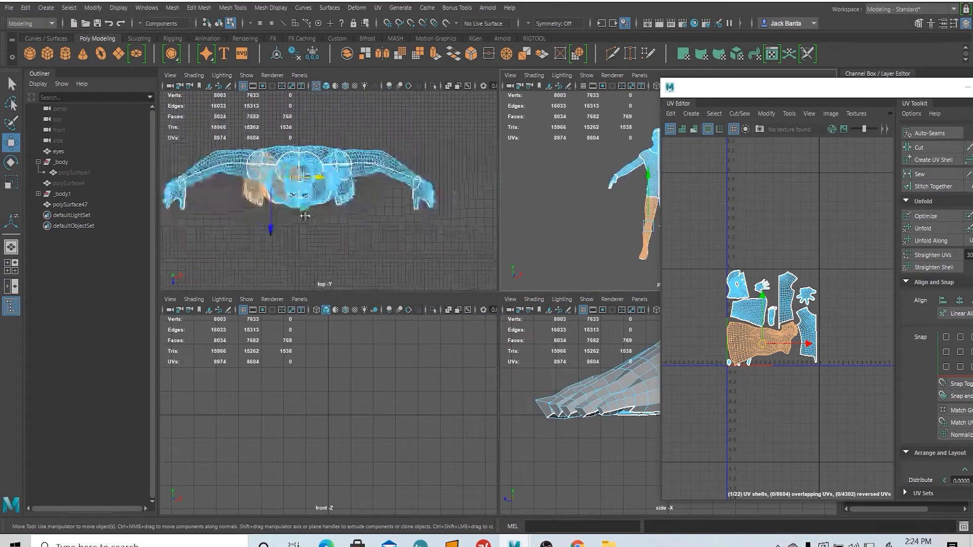
scroll(165, 136, "down", 1)
left_click_drag(179, 140, 304, 266)
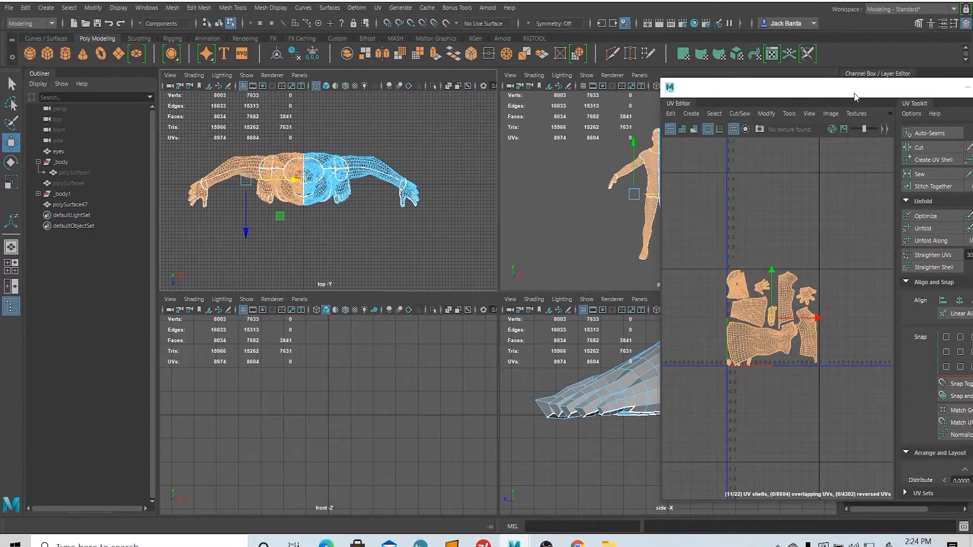
Offset the selected half's UV shells by 1.0000 in the negative U direction, out of the 0 to 1 tile.
left_click_drag(846, 87, 701, 94)
scroll(822, 211, "up", 5)
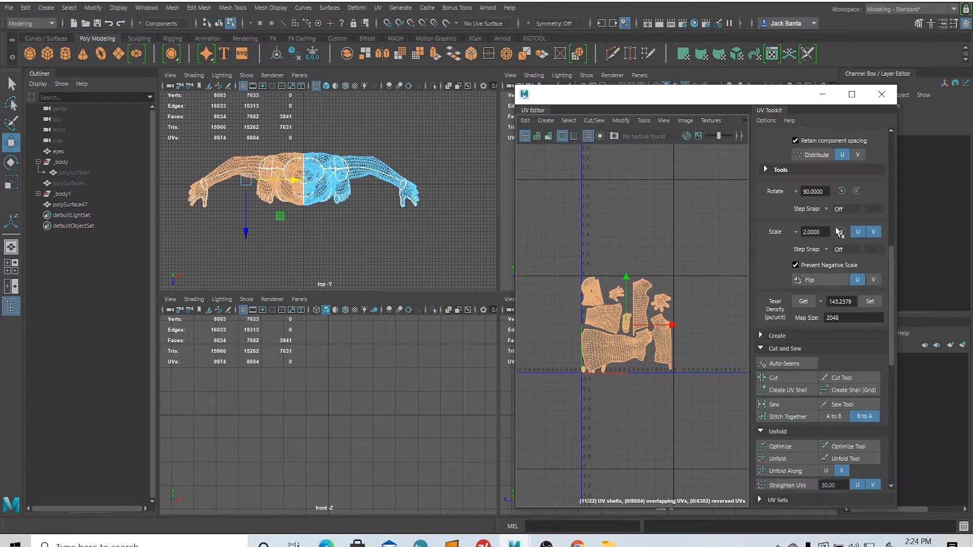
scroll(835, 239, "up", 5)
left_click(838, 250)
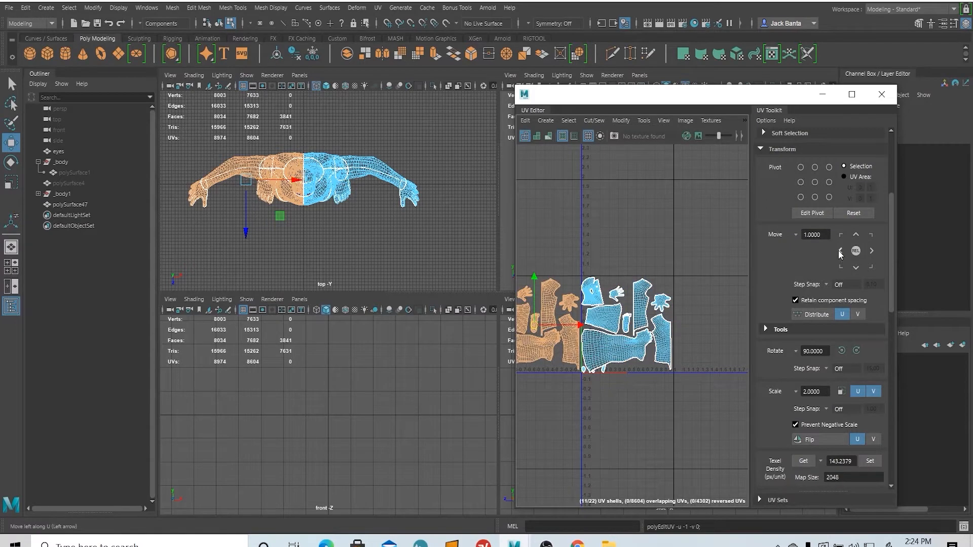
scroll(570, 409, "up", 4)
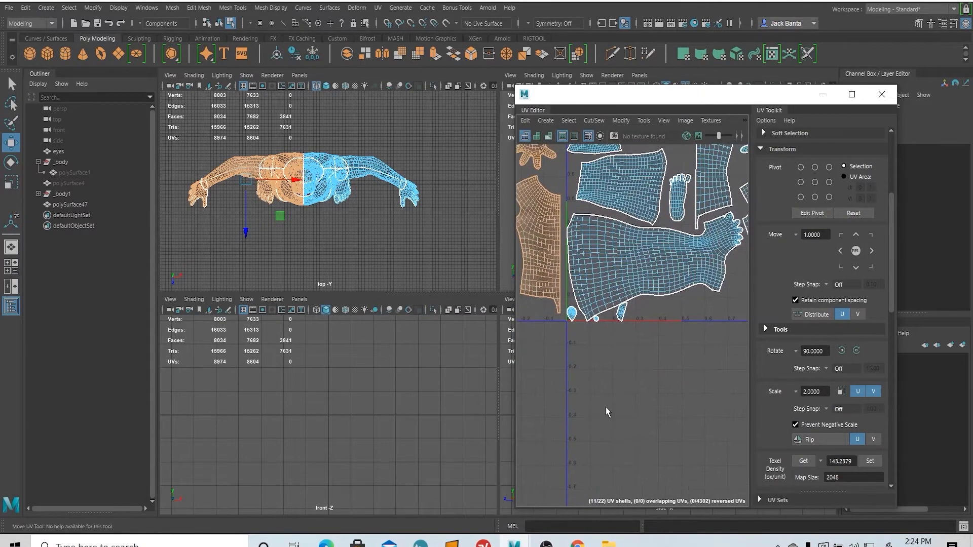
scroll(606, 406, "down", 5)
scroll(667, 351, "up", 2)
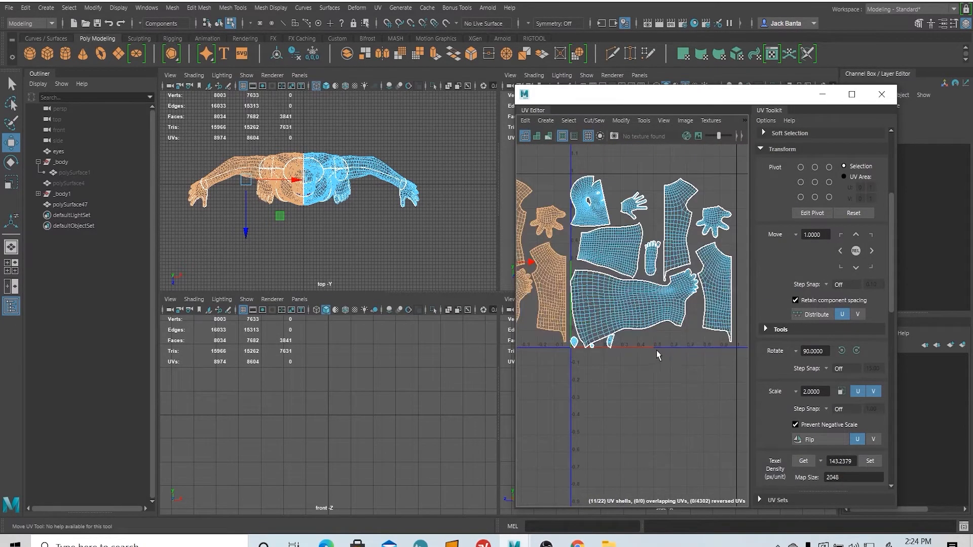
Restore shaded display in the top view and move the UV Editor clear of the perspective view of the body.
left_click(326, 86)
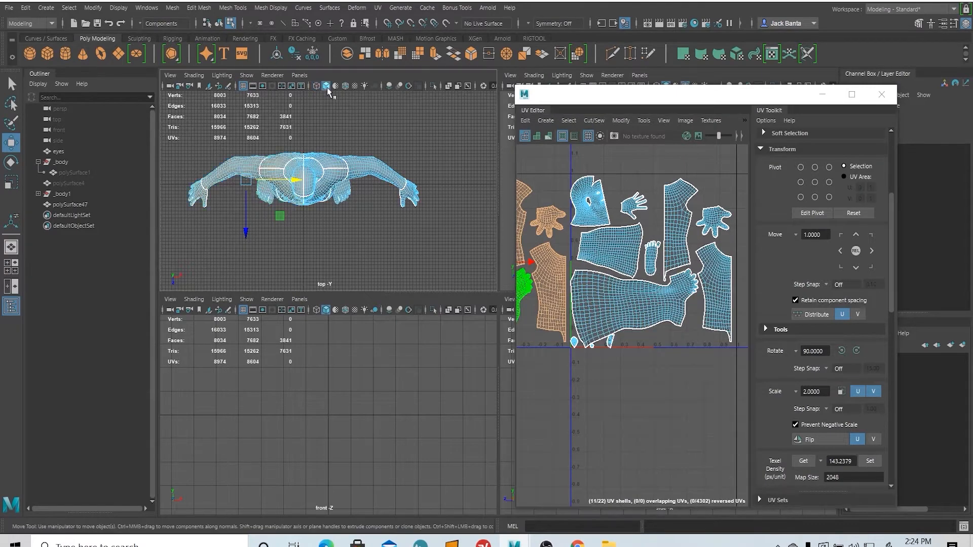
middle_click_drag(329, 203, 366, 209, "alt")
left_click_drag(673, 95, 764, 254)
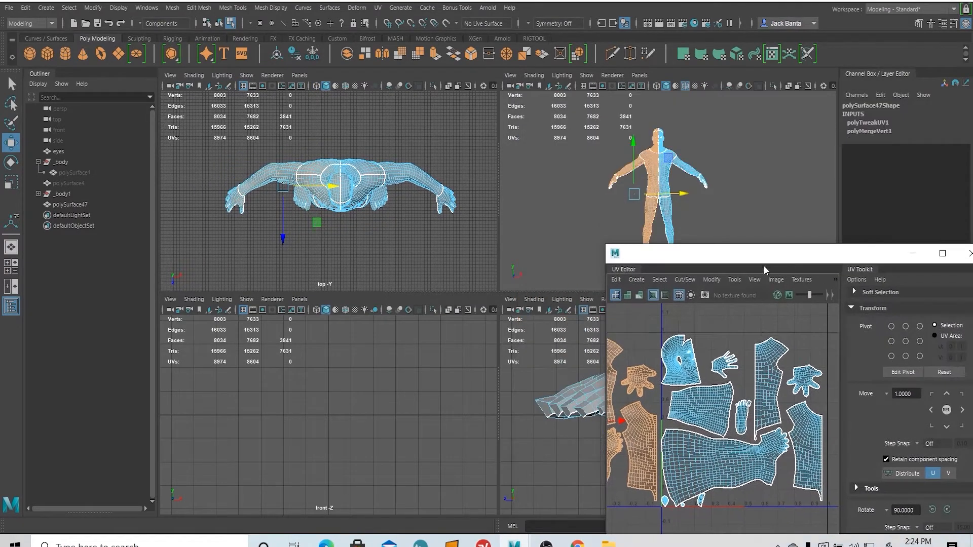
left_click_drag(630, 162, 656, 172, "alt")
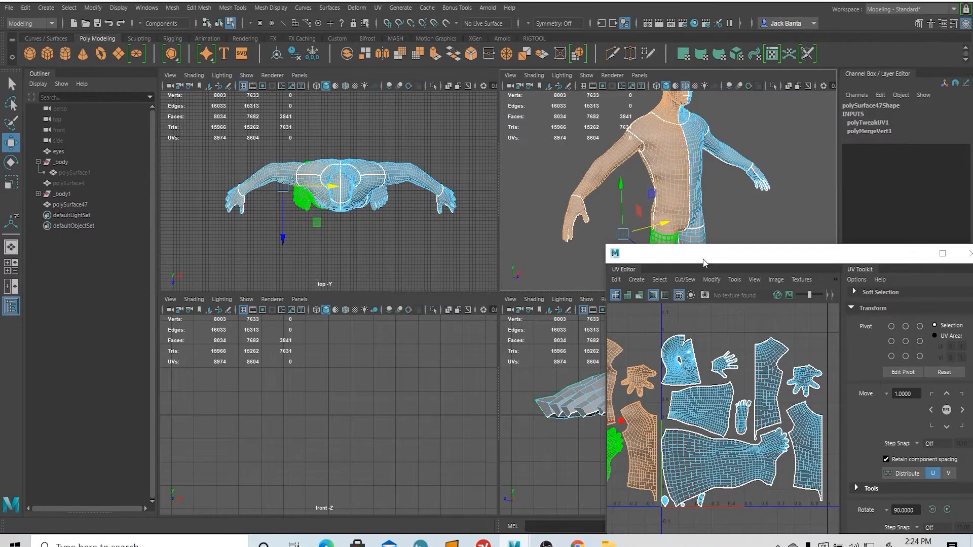
left_click_drag(703, 263, 187, 144)
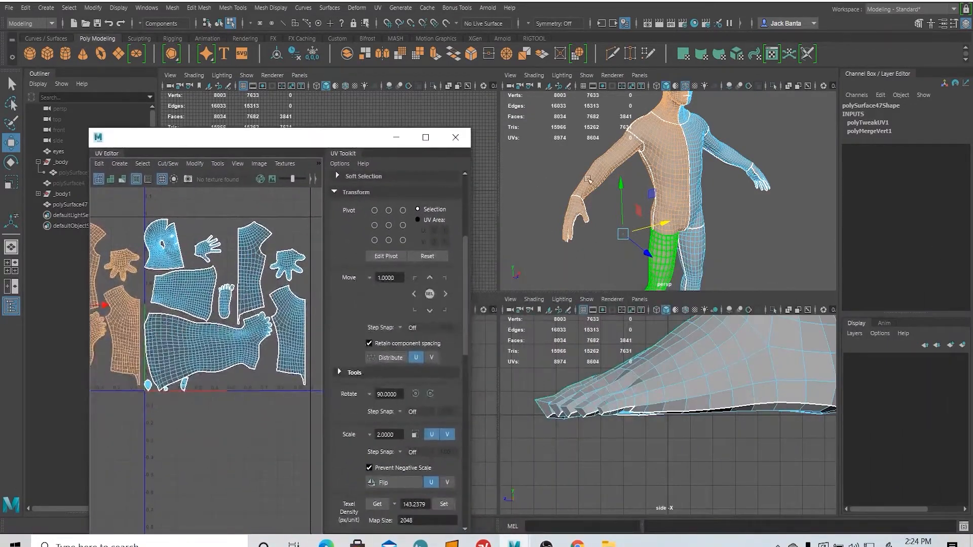
middle_click_drag(655, 186, 695, 199, "alt")
left_click_drag(696, 198, 676, 208, "alt")
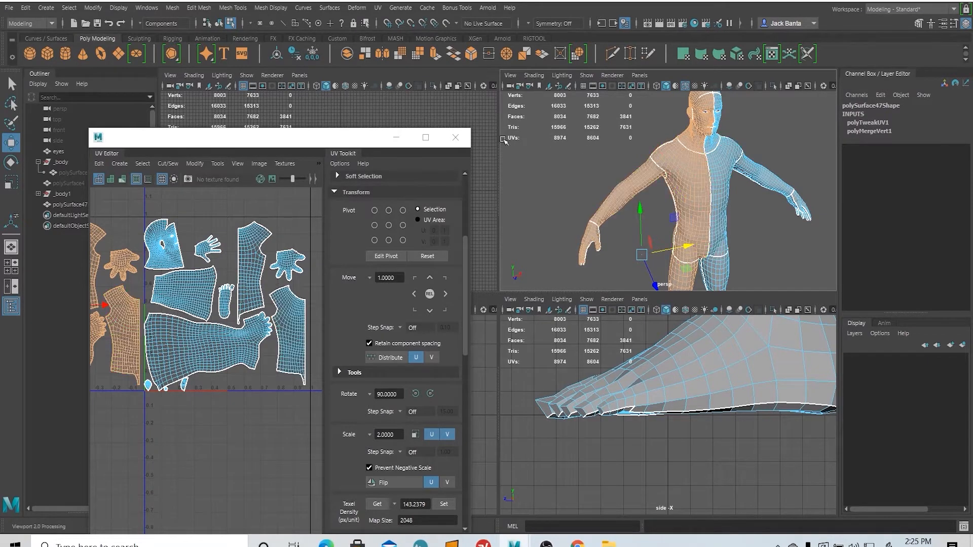
Move the offset half's UV shells back by 1.0000 in the positive U direction, onto the 0 to 1 tile.
left_click_drag(286, 142, 546, 133)
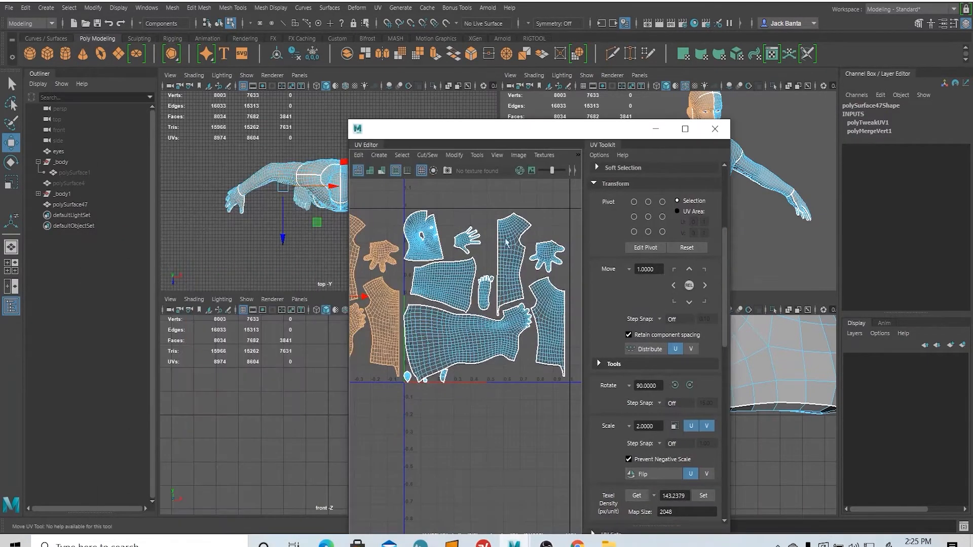
scroll(458, 251, "down", 4)
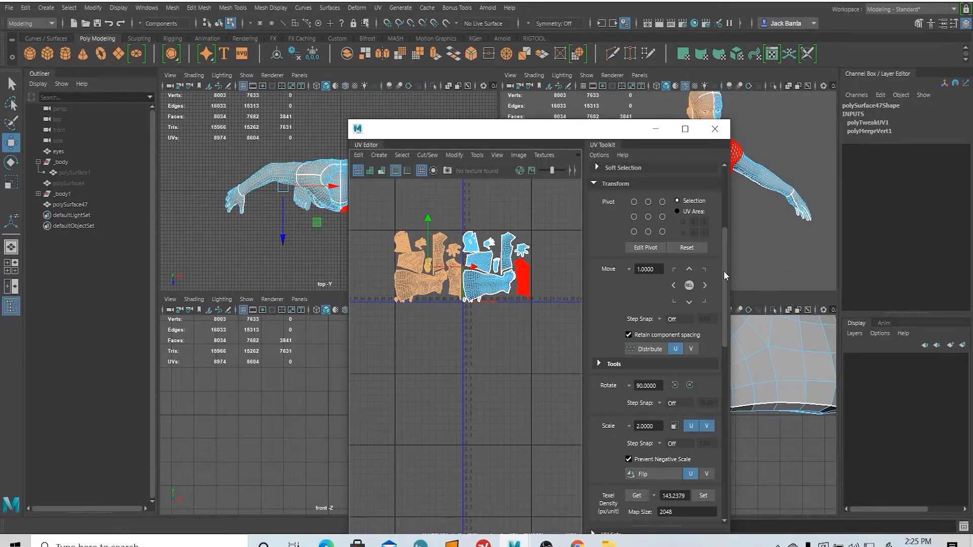
left_click(705, 285)
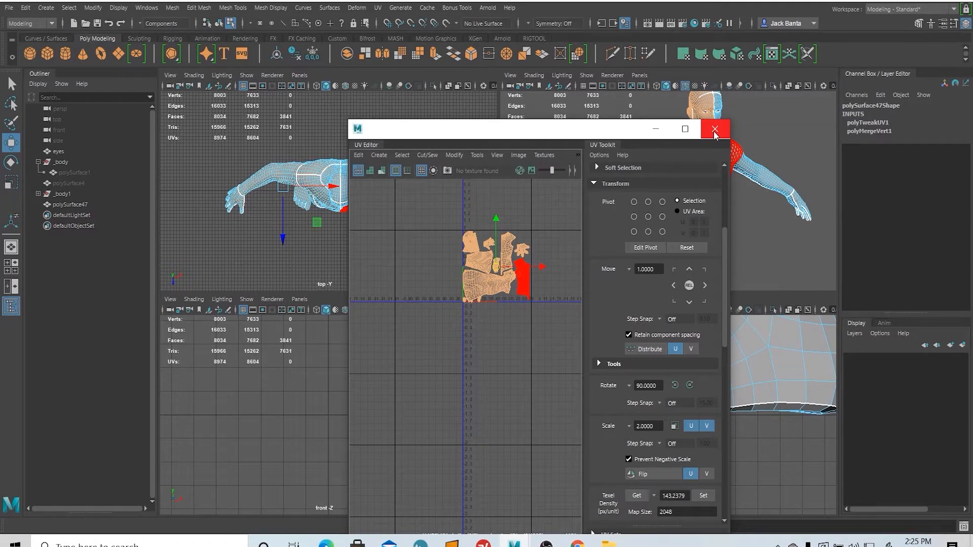
Reposition the UV Editor clear of the head and select one half's head UV shell.
scroll(454, 228, "up", 6)
left_click_drag(552, 133, 508, 144)
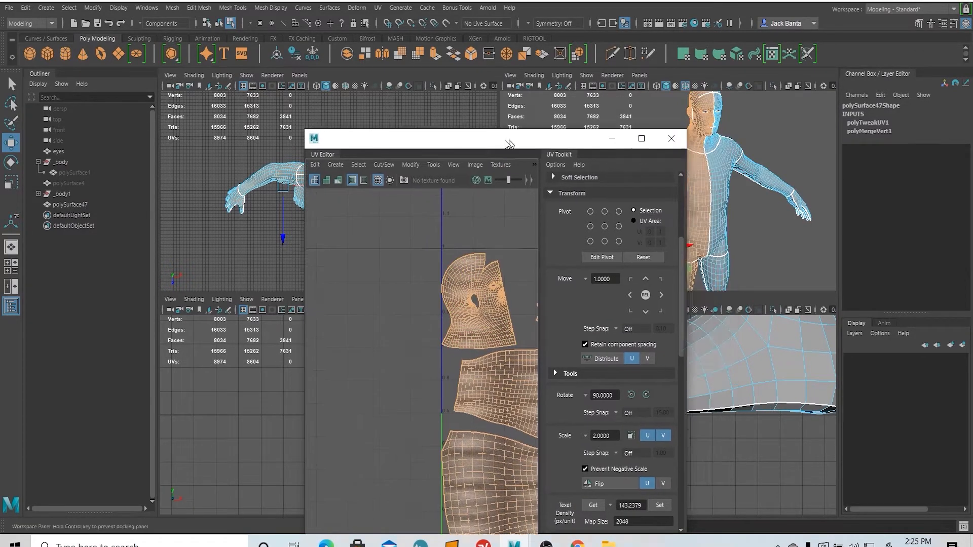
left_click_drag(506, 140, 421, 154)
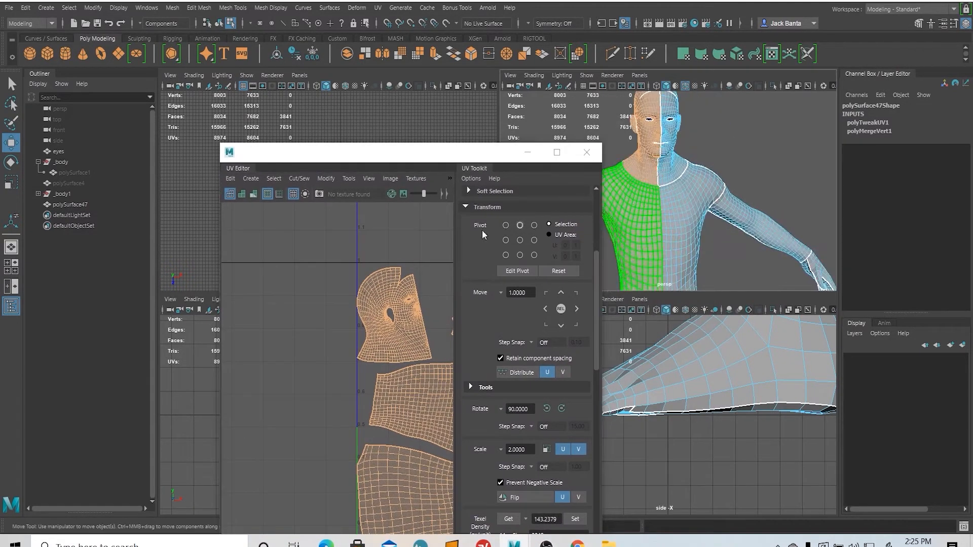
scroll(400, 341, "up", 4)
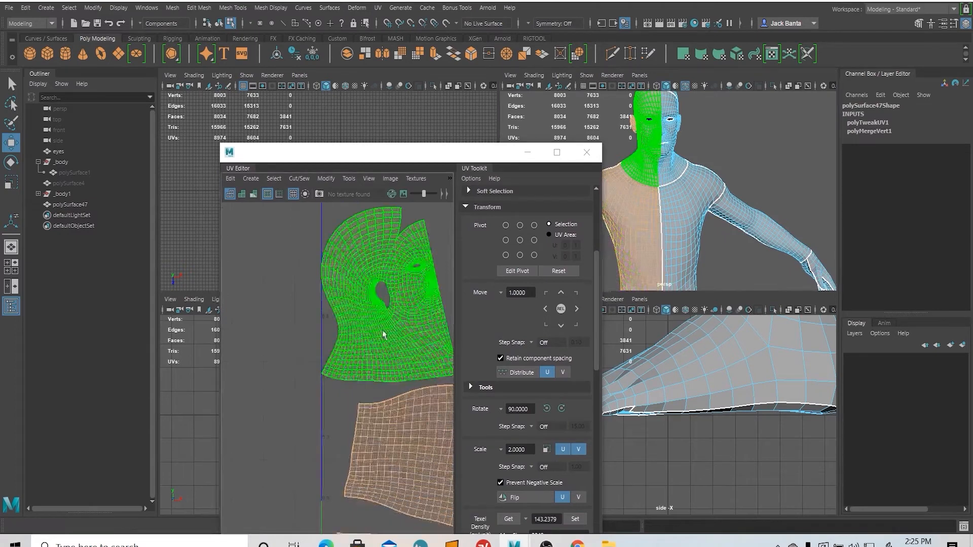
middle_click_drag(384, 335, 348, 335, "alt")
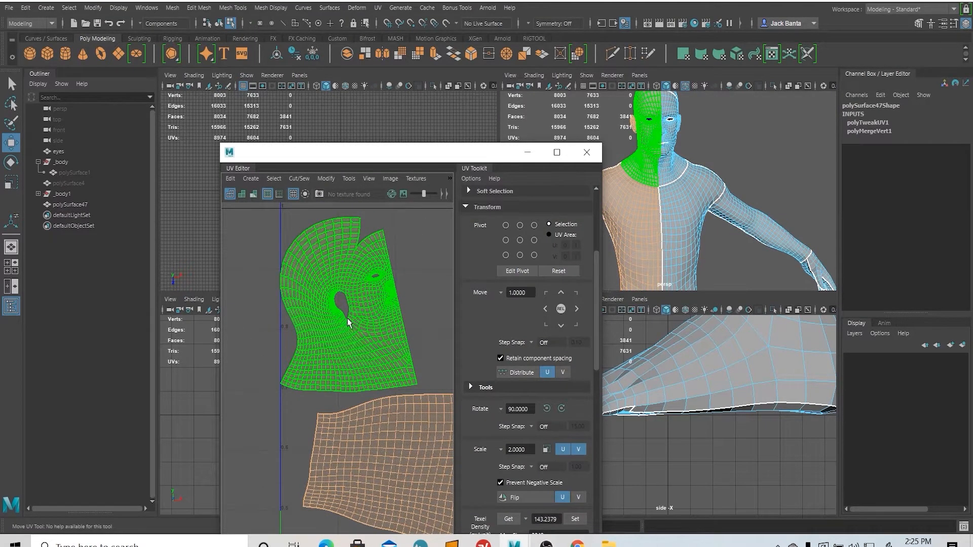
left_click(347, 322)
Unfold the selected head UV shell and move it beside the tile in the negative U direction.
scroll(356, 335, "up", 2)
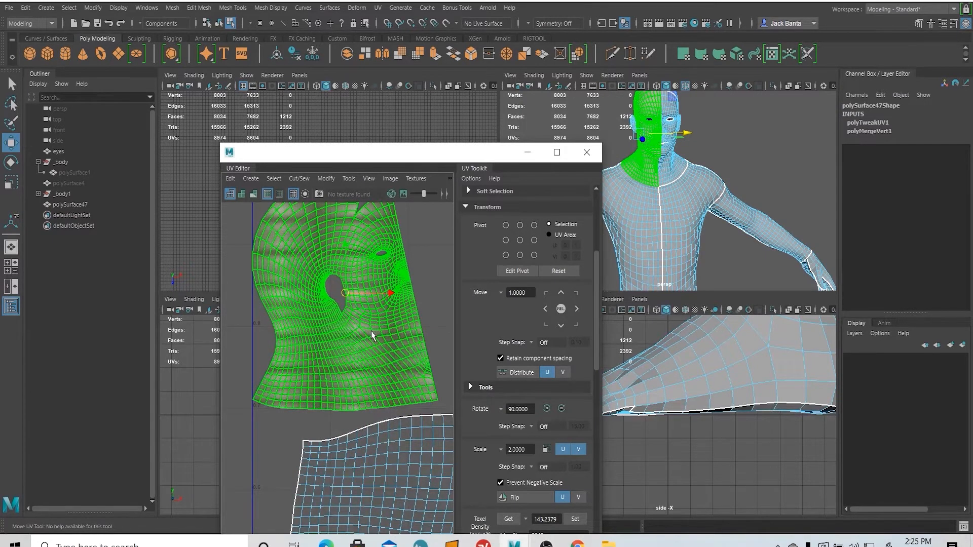
scroll(378, 315, "down", 3)
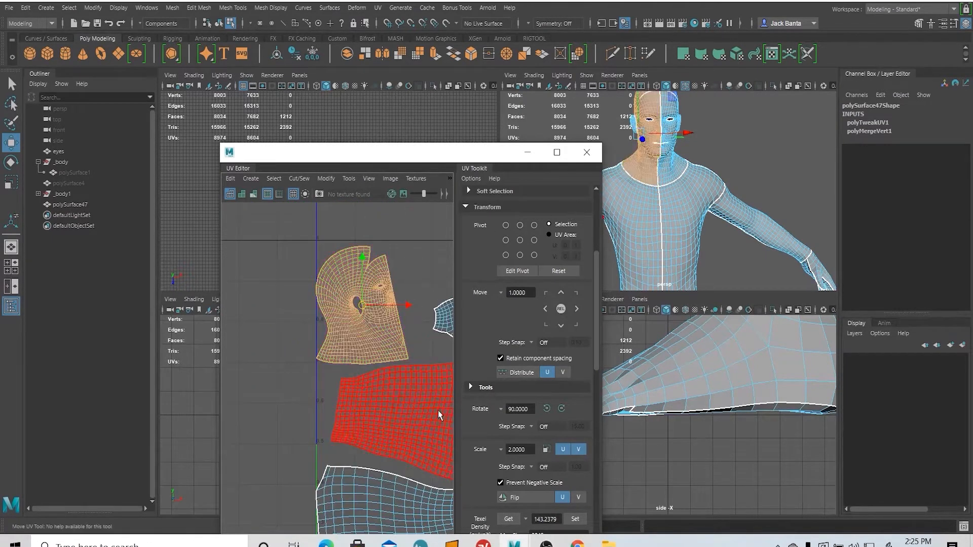
scroll(527, 446, "down", 4)
left_click(486, 485)
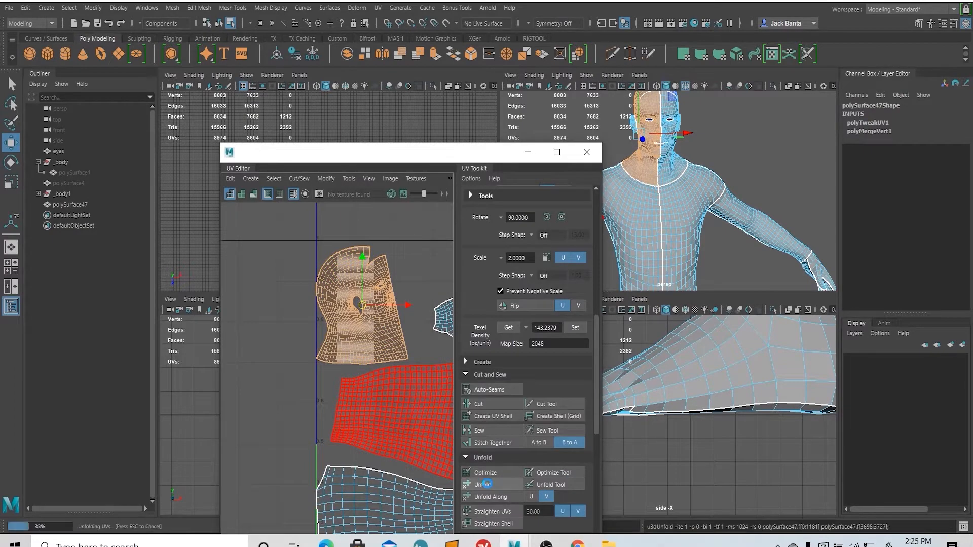
left_click_drag(361, 306, 269, 309)
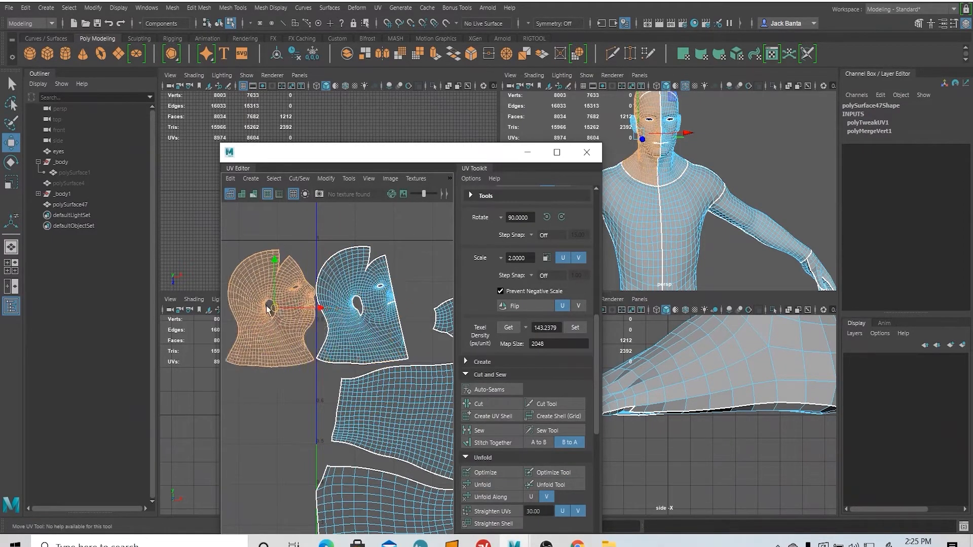
Select the head shell that was not unfolded and delete its faces from the body mesh.
scroll(269, 310, "up", 5)
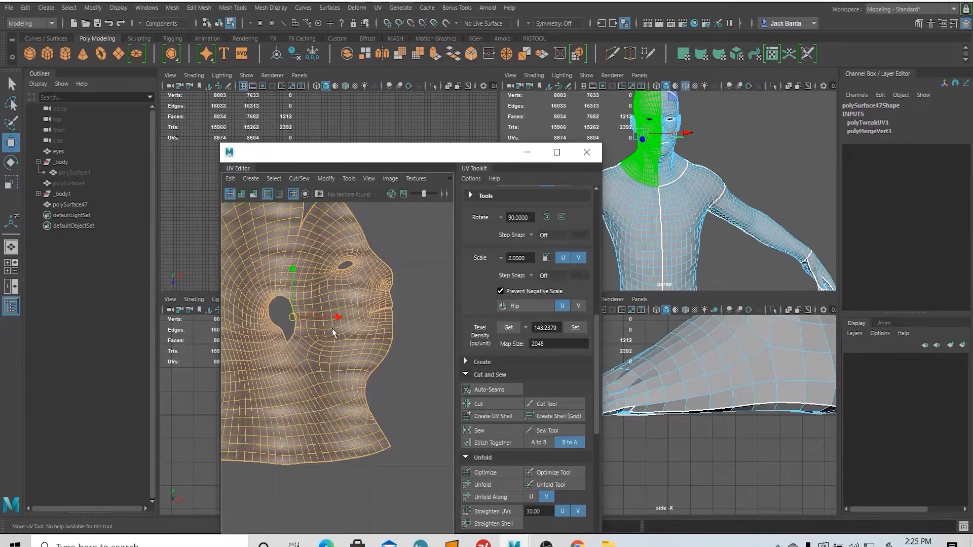
scroll(248, 347, "down", 4)
middle_click_drag(249, 347, 157, 339, "alt")
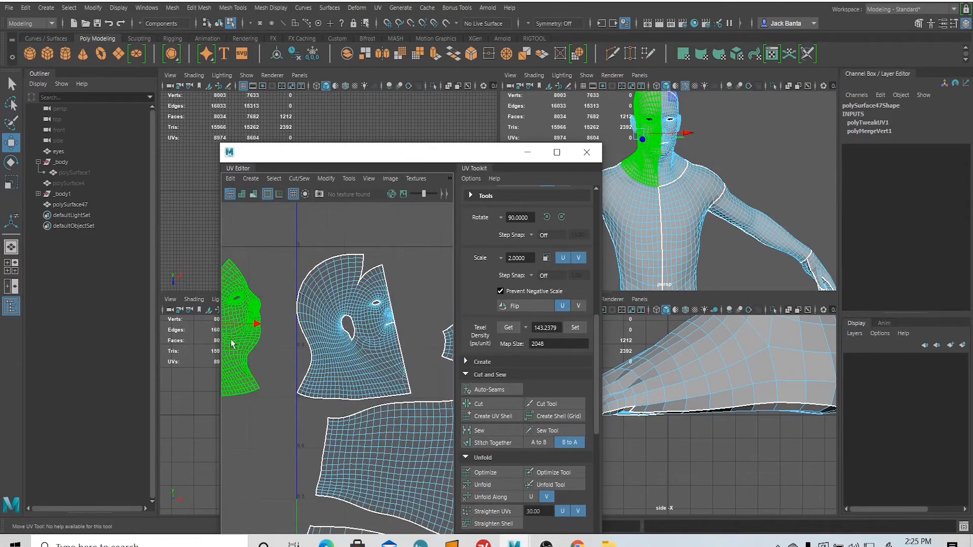
left_click(325, 348)
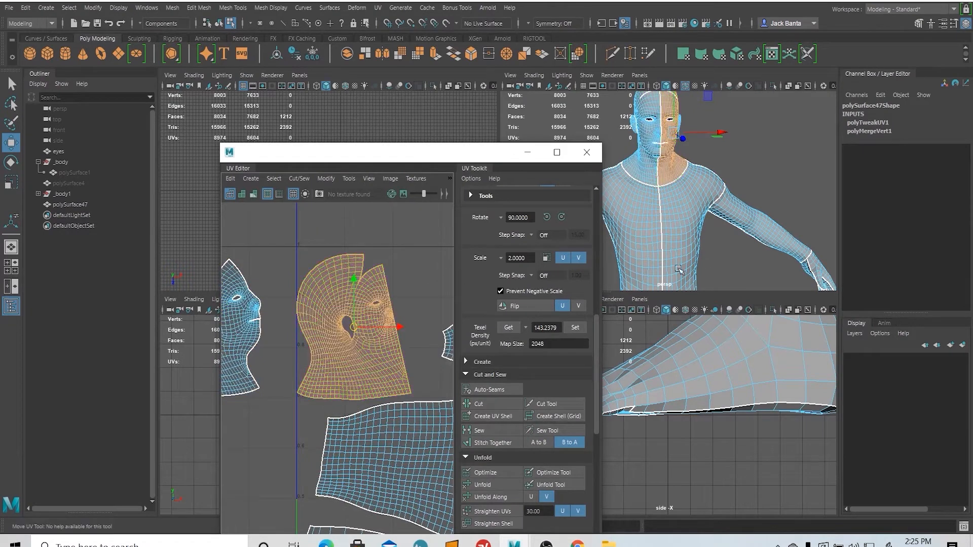
left_click_drag(658, 175, 699, 172, "alt")
right_click_drag(679, 136, 728, 154)
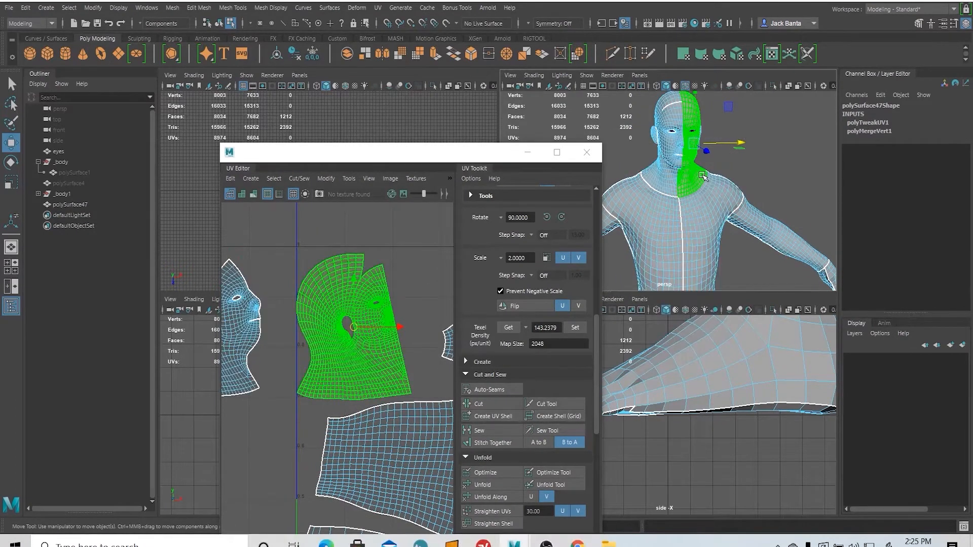
left_click(702, 183)
left_click_drag(702, 183, 633, 185, "alt")
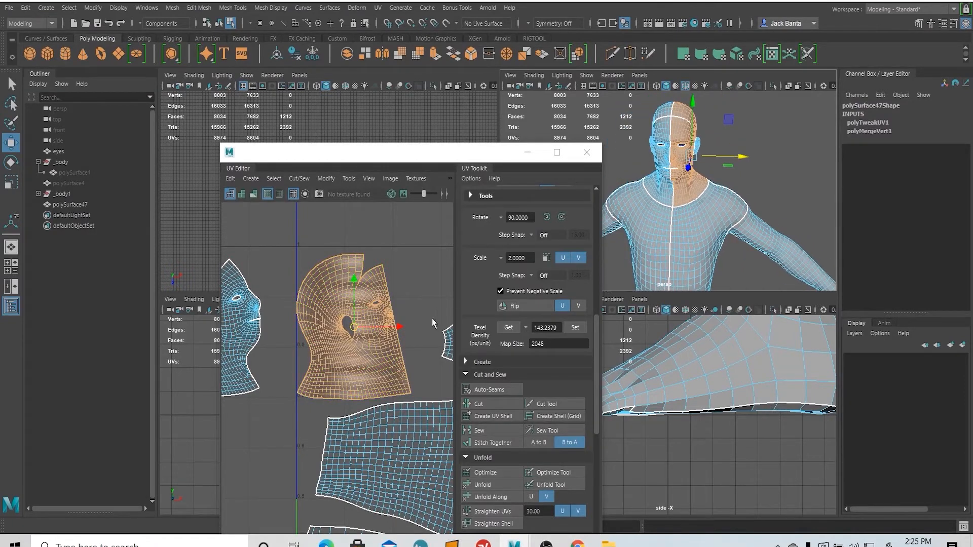
key("Delete")
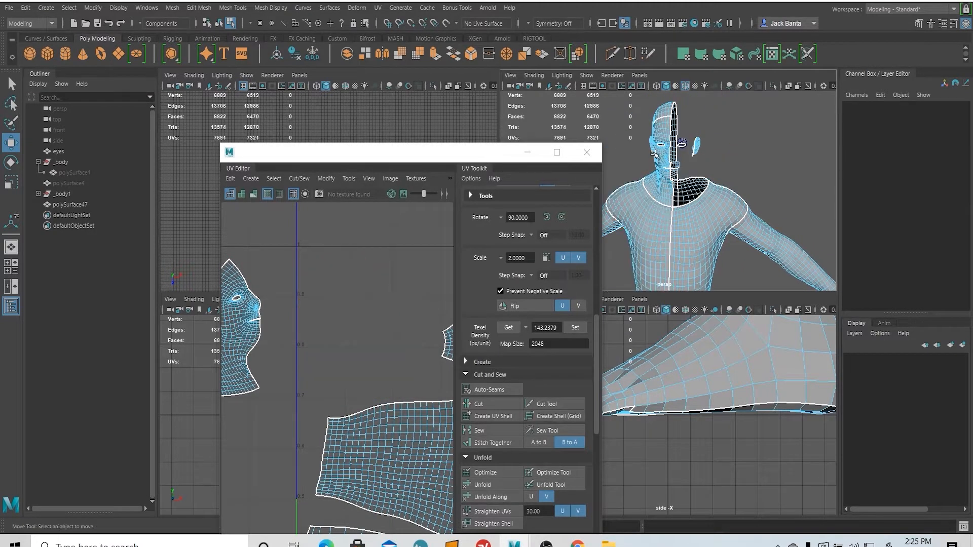
Extract the remaining half-head faces into a separate mesh and return to object selection.
left_click(655, 153)
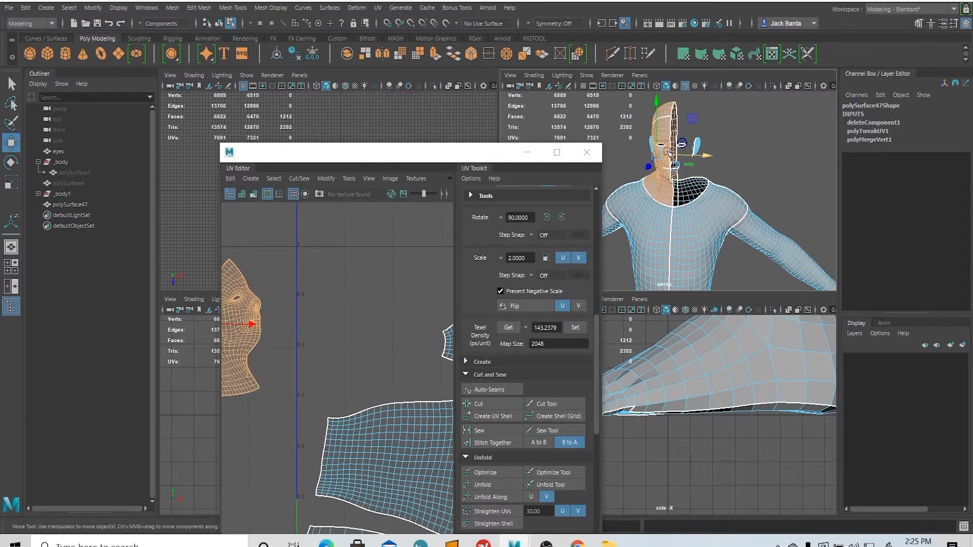
left_click(362, 60)
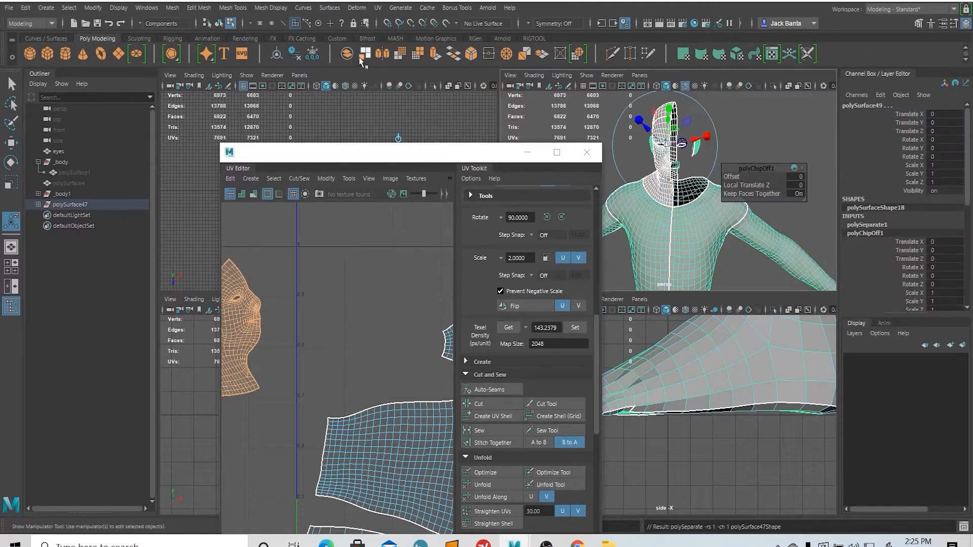
key("w")
right_click_drag(742, 119, 766, 108)
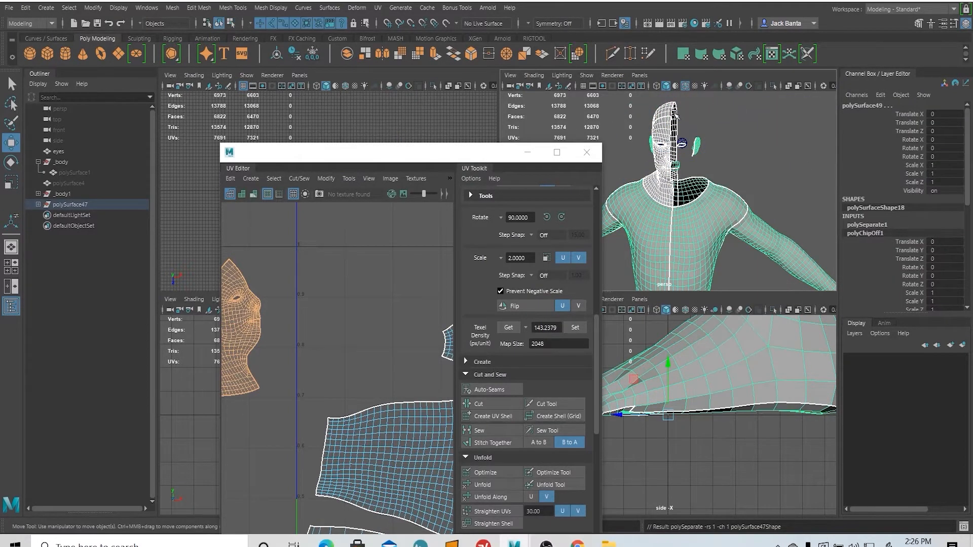
Duplicate the extracted half head and mirror the copy with a Scale X of -1.
left_click(676, 115)
left_click_drag(683, 157, 719, 160, "alt")
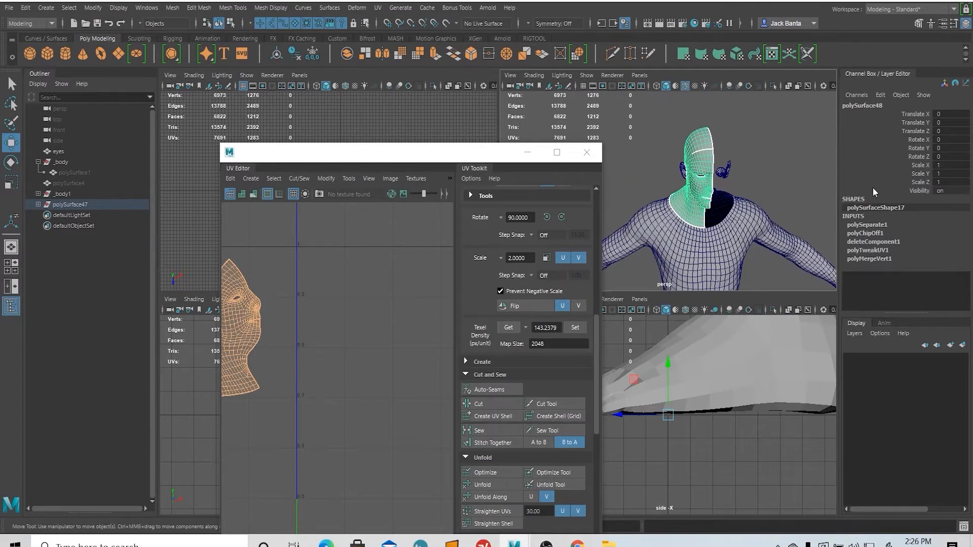
key("ctrl+d")
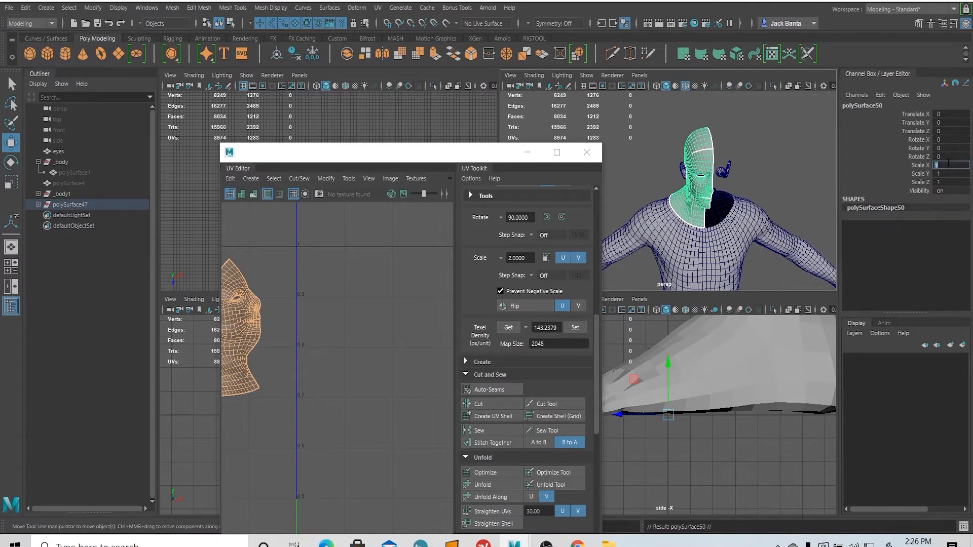
type("-")
key("Return")
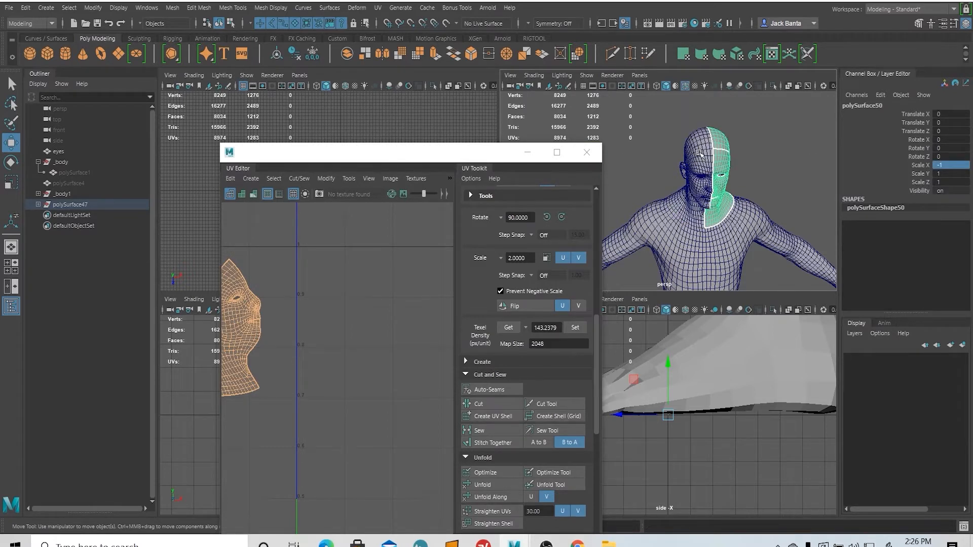
Combine both head halves and merge the vertices along their centre line with a distance threshold of 0.01.
left_click(699, 153, "shift")
left_click(382, 53)
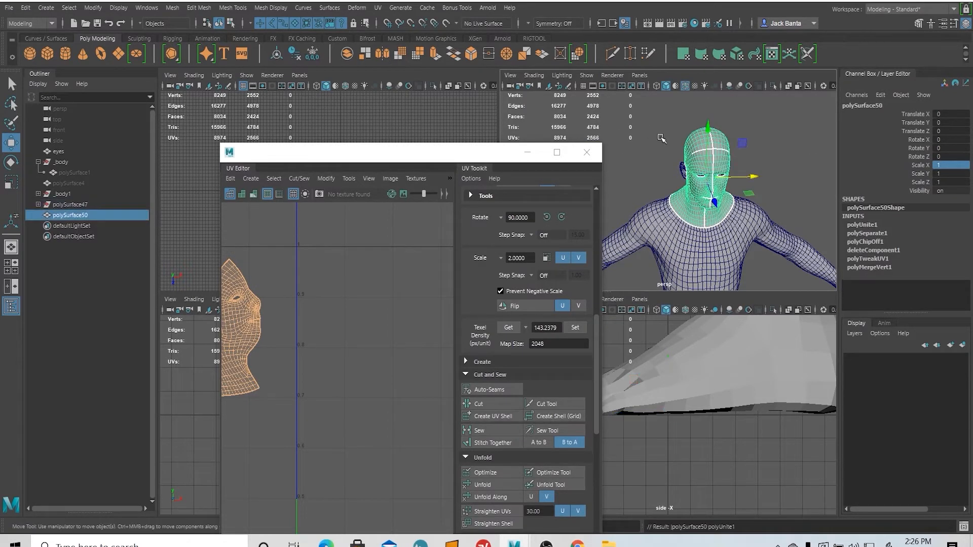
right_click_drag(661, 138, 641, 136)
left_click_drag(386, 154, 555, 345)
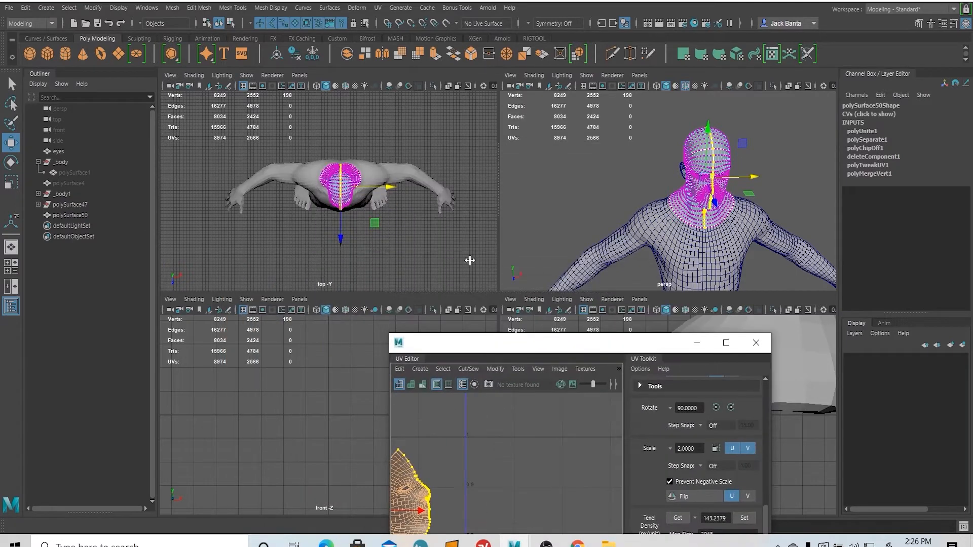
scroll(333, 188, "up", 2)
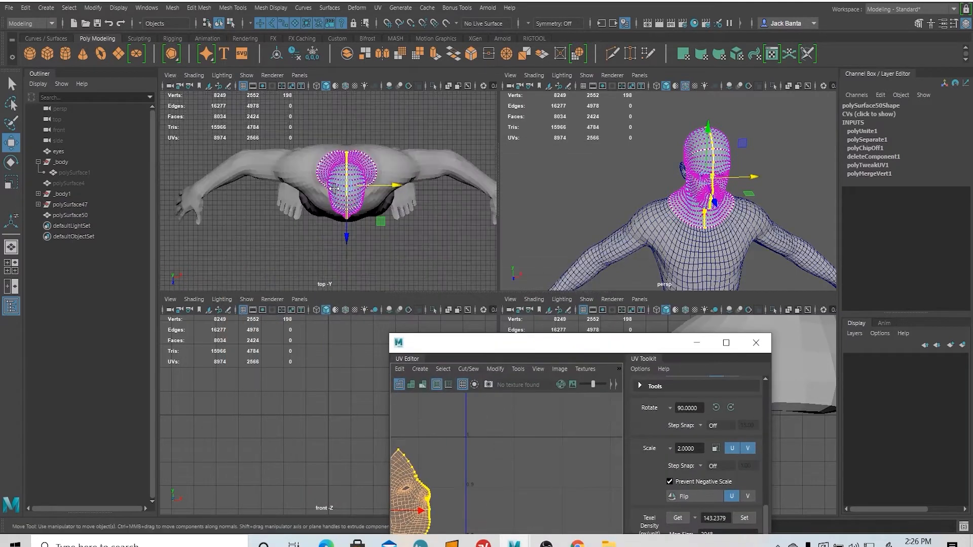
left_click(316, 86)
scroll(370, 168, "up", 3)
scroll(366, 108, "up", 2)
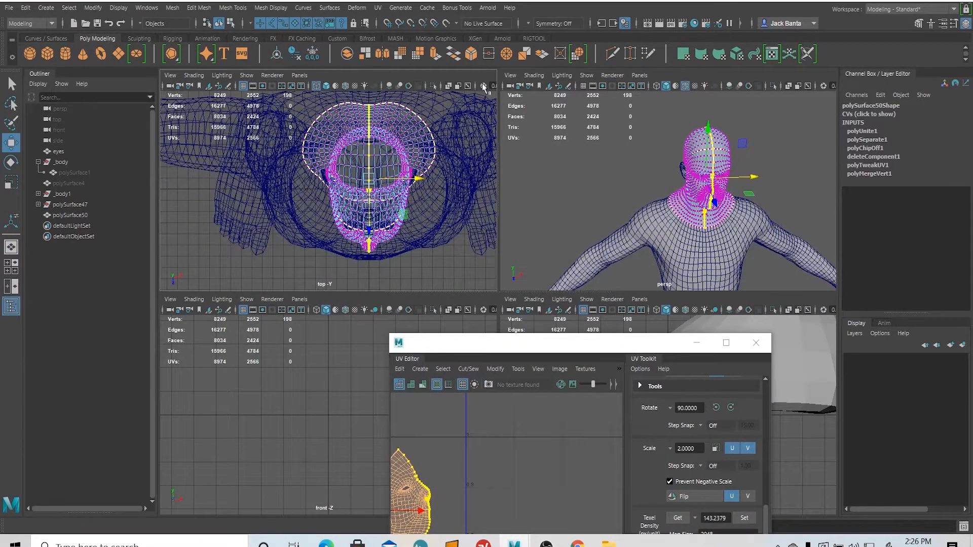
left_click(489, 54)
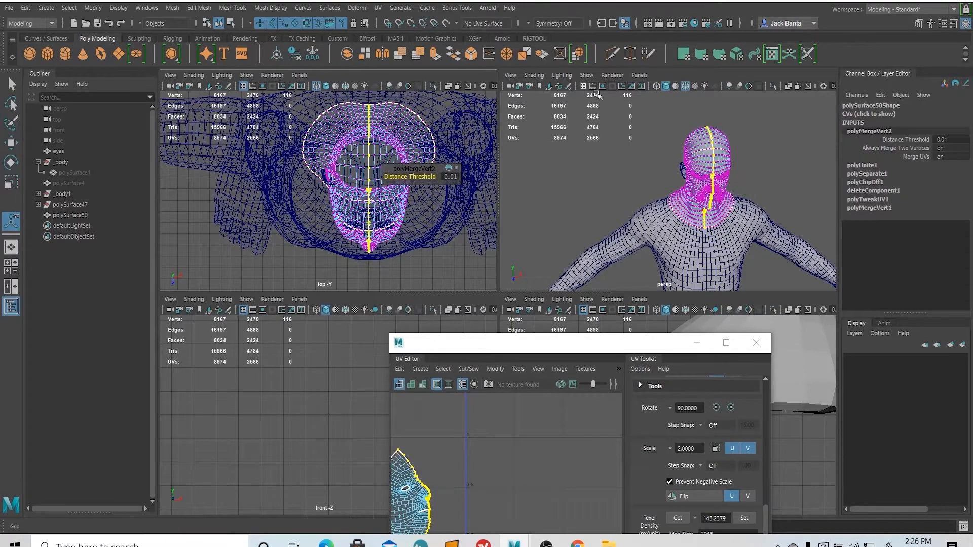
Examine the merged centre seam around the mouth and chin, with and without smooth preview.
scroll(656, 194, "up", 5)
middle_click_drag(656, 194, 590, 194, "alt")
middle_click_drag(659, 233, 659, 127, "alt")
middle_click_drag(612, 167, 678, 252, "alt")
left_click_drag(678, 252, 652, 223, "alt")
key("3")
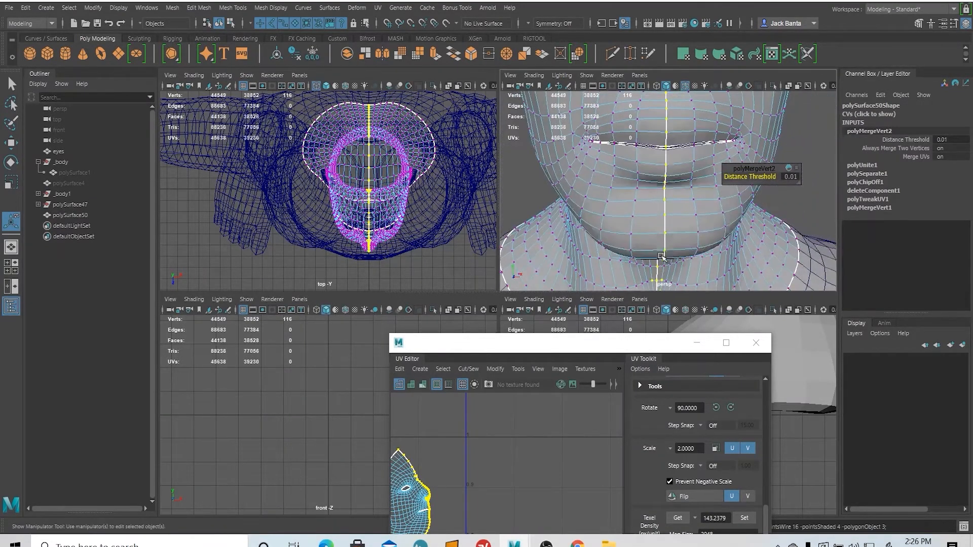
middle_click_drag(663, 199, 665, 204, "alt")
key("1")
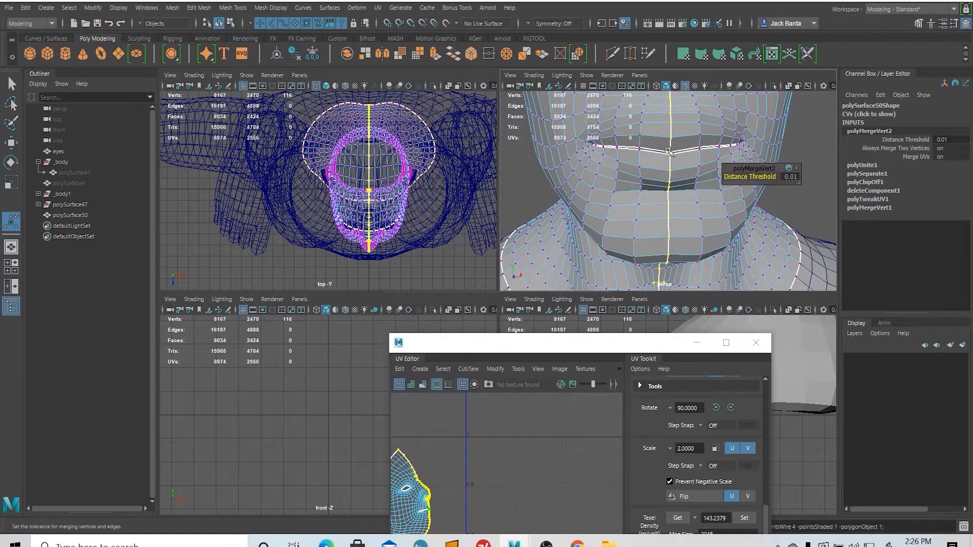
Try moving the single centre vertex at the lips to test the merged seam.
left_click(675, 141)
key("w")
mouse_move(700, 138)
left_mouse_down()
mouse_move(668, 136)
mouse_move(707, 135)
mouse_move(682, 133)
left_mouse_up()
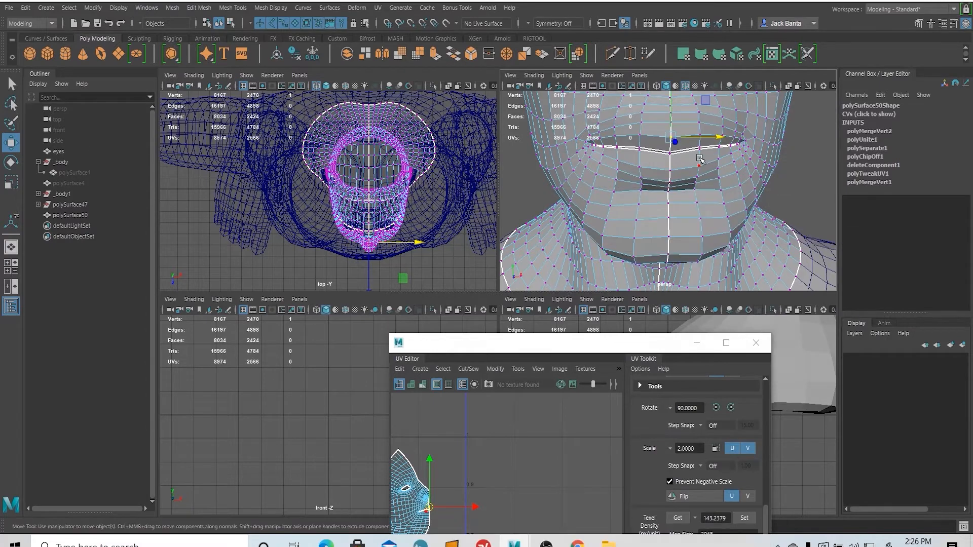
Enlarge the perspective view with the UV Editor aside, and combine the completed head with the body mesh.
key("space")
left_click_drag(471, 362, 717, 337)
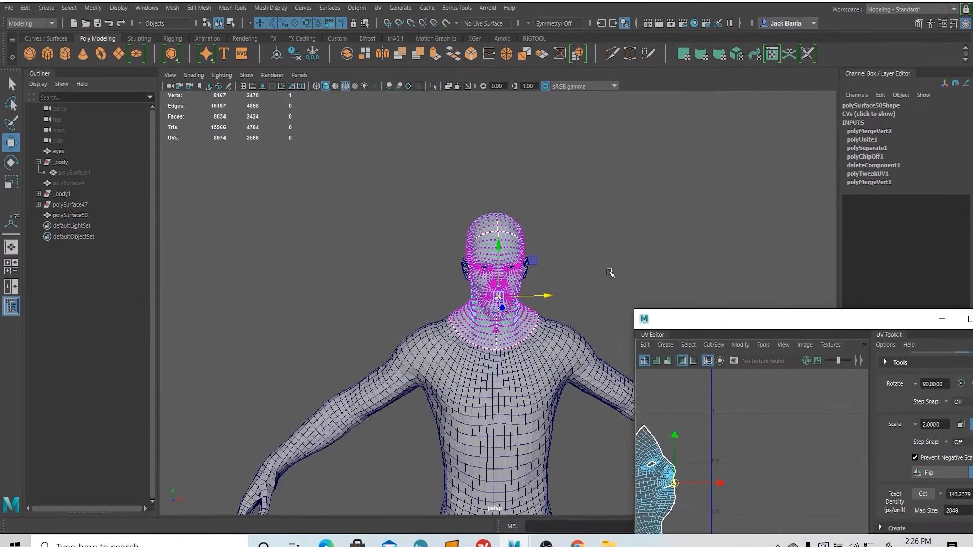
scroll(486, 211, "up", 2)
right_click_drag(483, 207, 501, 199)
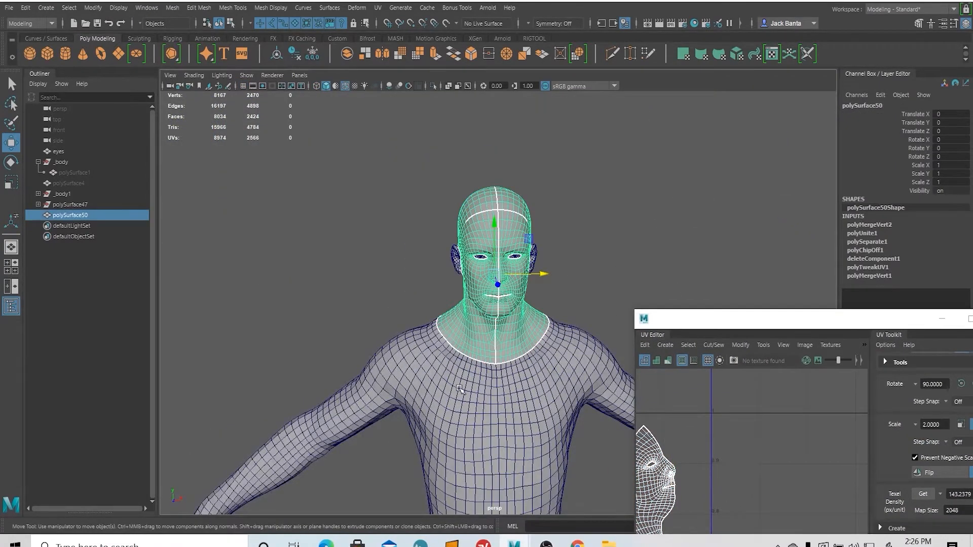
left_click(459, 388, "shift")
left_click(346, 54)
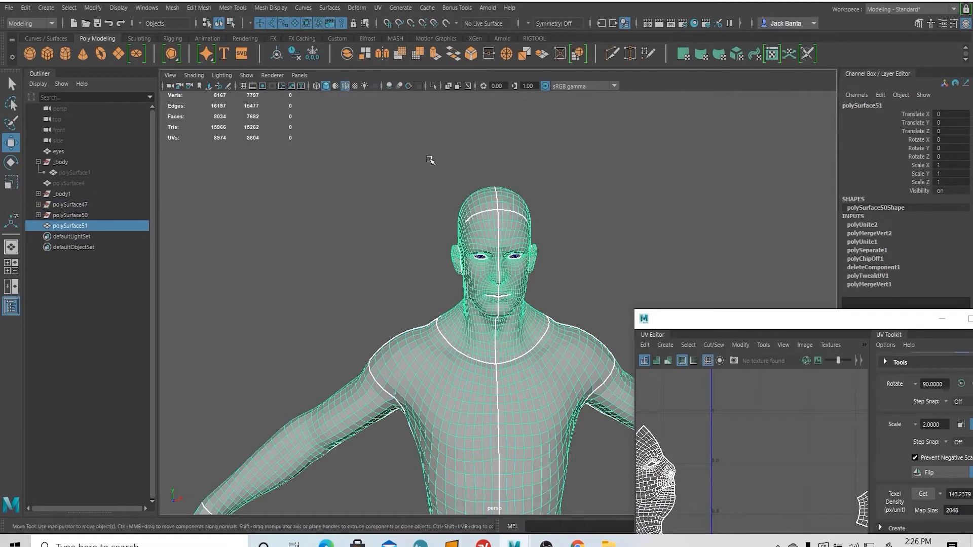
Try to merge the head and shoulder vertices in shaded view with a distance threshold of 0.01.
right_click_drag(431, 160, 402, 157)
left_click_drag(344, 136, 602, 408)
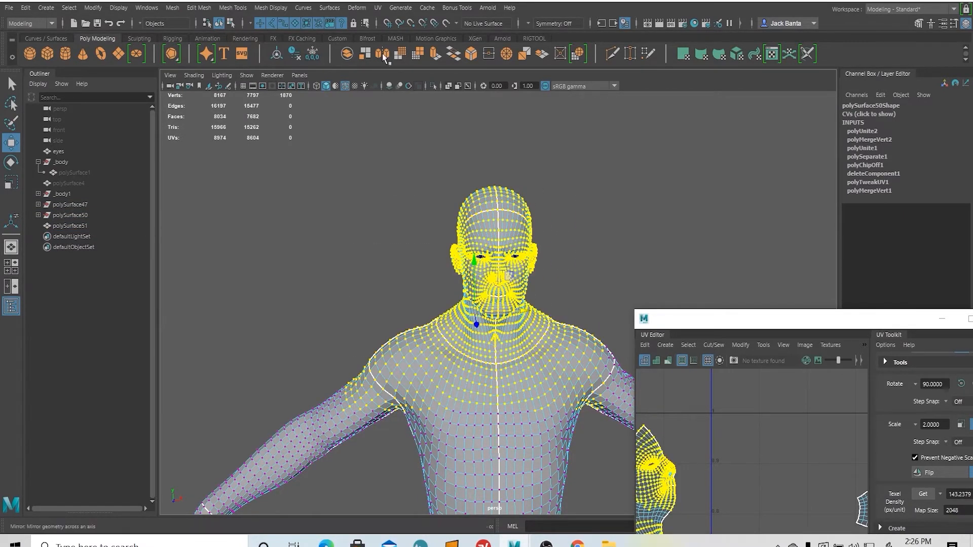
left_click(489, 54)
scroll(513, 315, "up", 6)
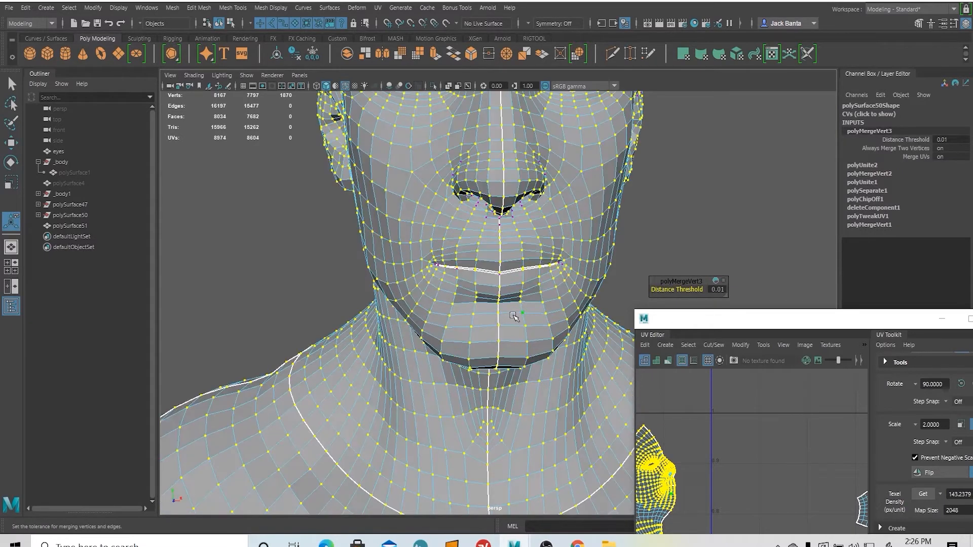
right_click_drag(471, 208, 519, 194)
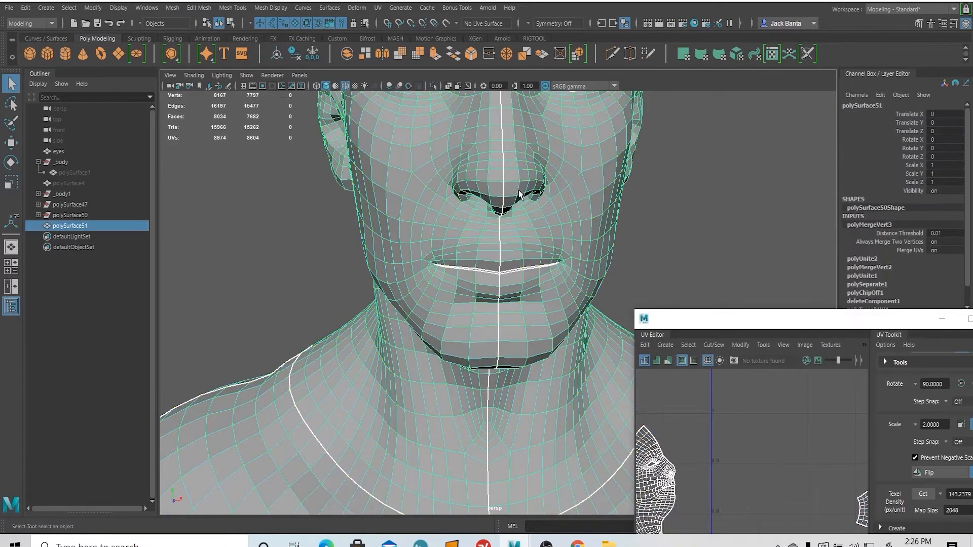
Select all head and upper body vertices through the mesh in wireframe display and merge them with a distance threshold of 0.01.
left_click(315, 85)
scroll(281, 161, "down", 6)
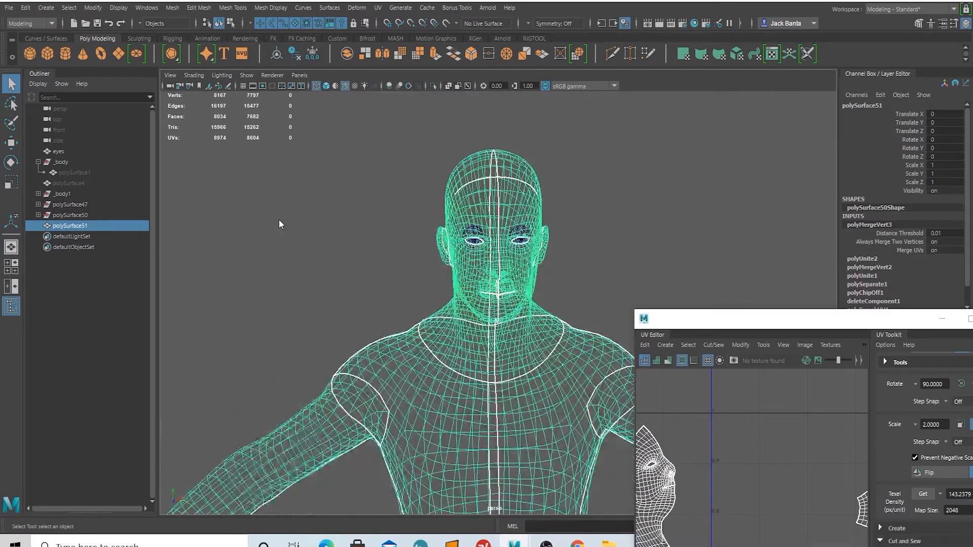
right_click_drag(279, 220, 259, 214)
left_click_drag(310, 145, 630, 417)
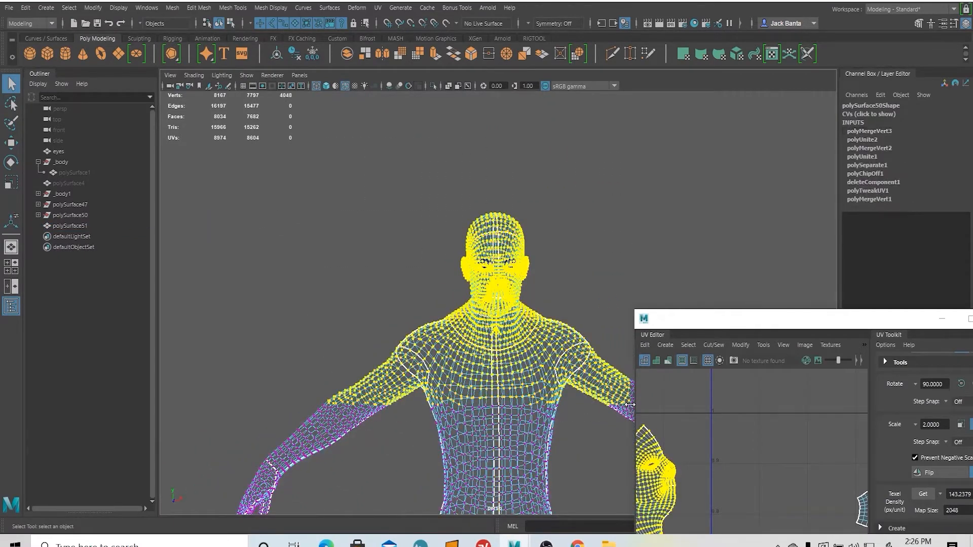
left_click(489, 54)
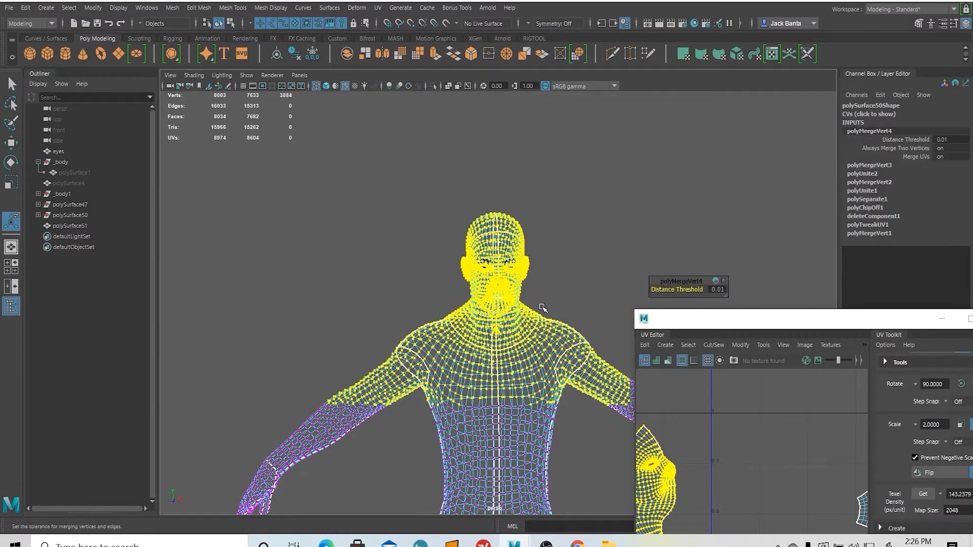
scroll(515, 258, "up", 3)
left_click(325, 86)
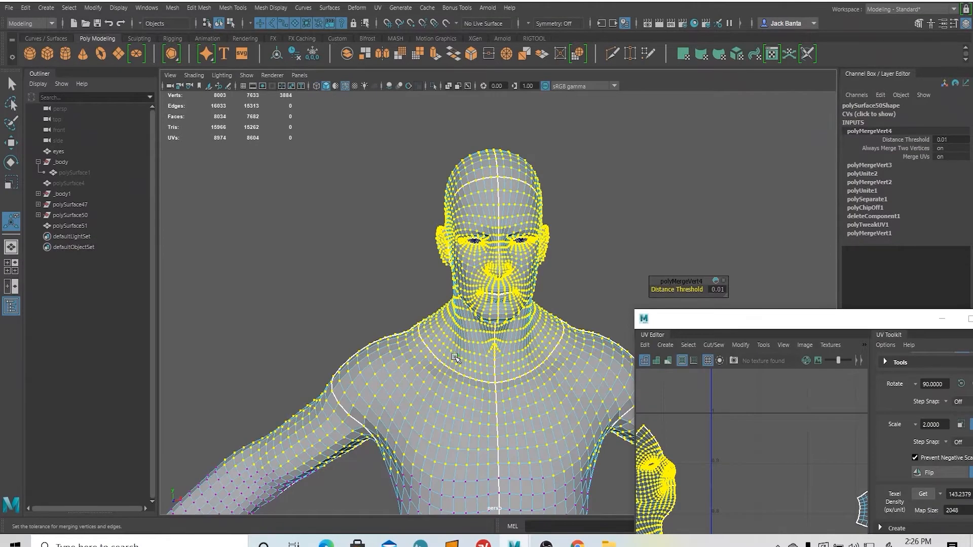
right_click_drag(372, 226, 395, 219)
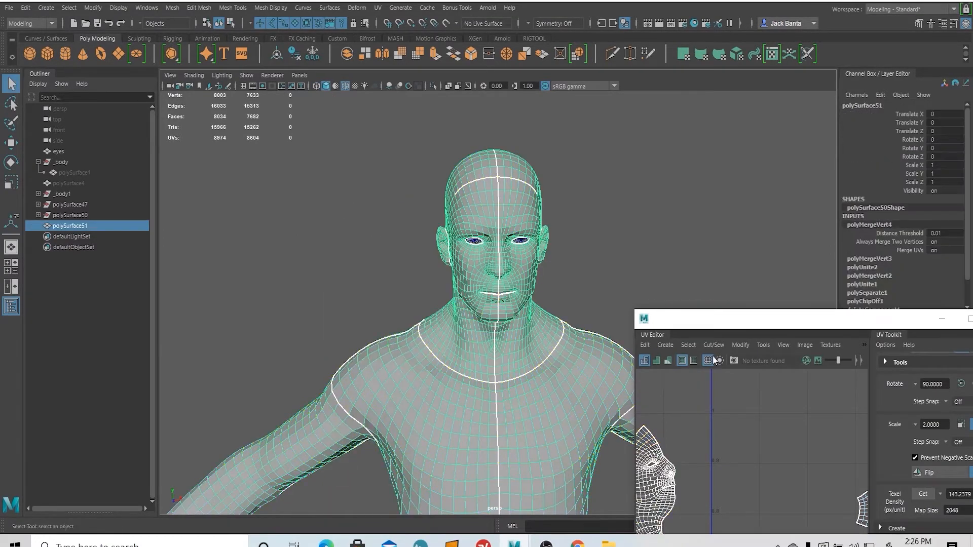
Maximize the UV Editor around the head and switch to UV shell selection.
double_click(726, 324)
right_click_drag(435, 324, 205, 146, "alt")
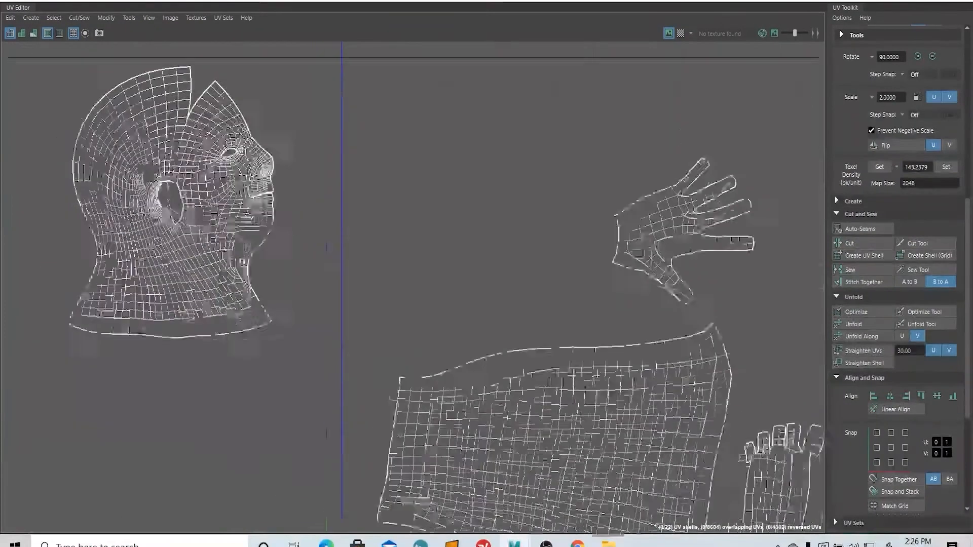
middle_click_drag(205, 147, 340, 217, "alt")
right_click_drag(340, 216, 299, 197)
Try moving a single head UV shell towards the 0–1 tile.
left_click(314, 265)
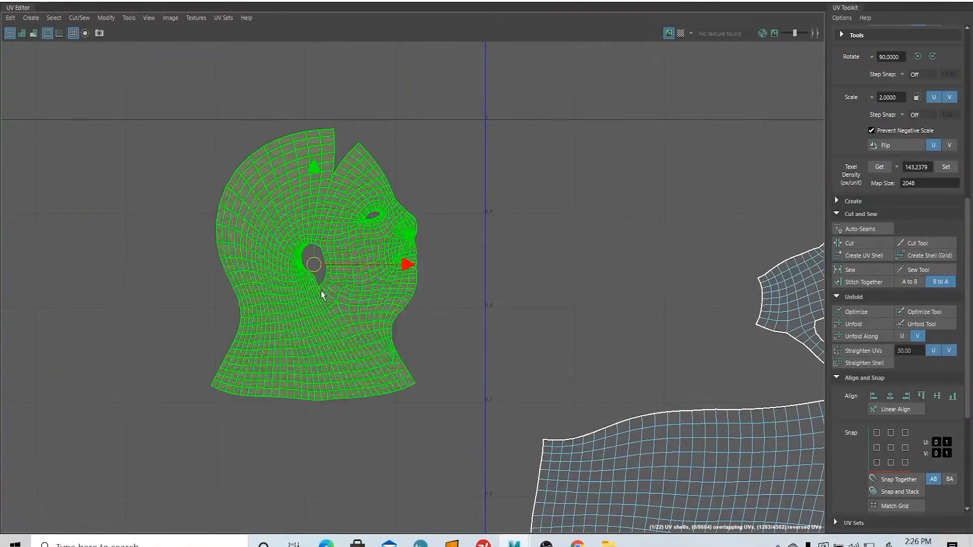
left_click_drag(314, 267, 503, 208)
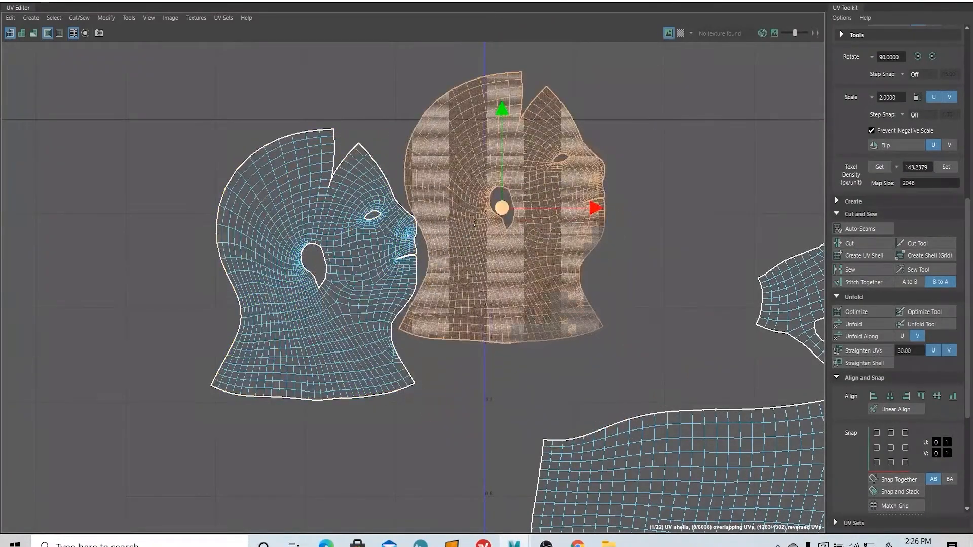
key("ctrl+z")
Move both overlapping head UV shells horizontally into the 0–1 tile, above the upper arm shell.
left_click(310, 265)
left_click_drag(310, 264, 595, 272)
scroll(601, 254, "down", 3)
middle_click_drag(601, 254, 552, 260, "alt")
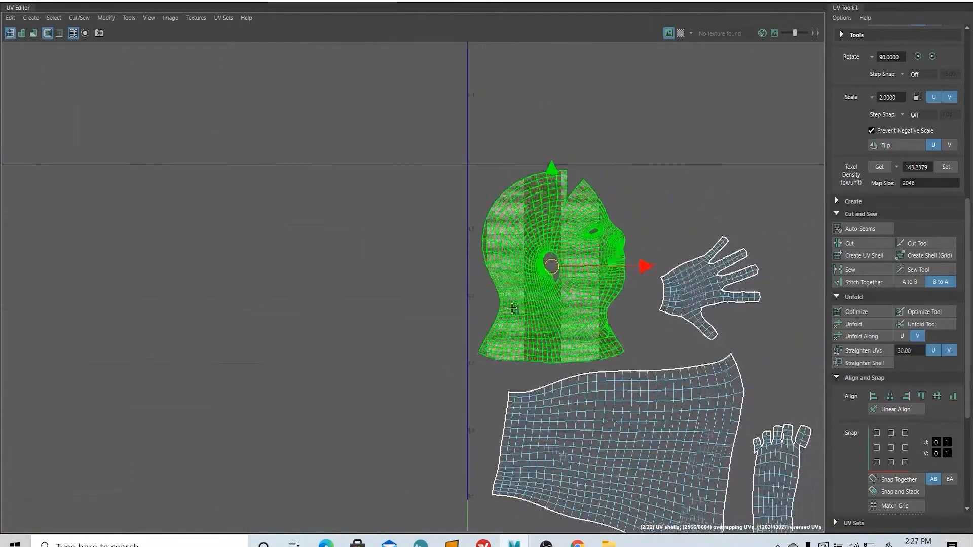
Select the edges along the split at the crown of both head UV shells and sew them together.
scroll(566, 222, "up", 4)
scroll(586, 225, "up", 5)
right_click_drag(549, 145, 545, 104)
left_click(548, 92)
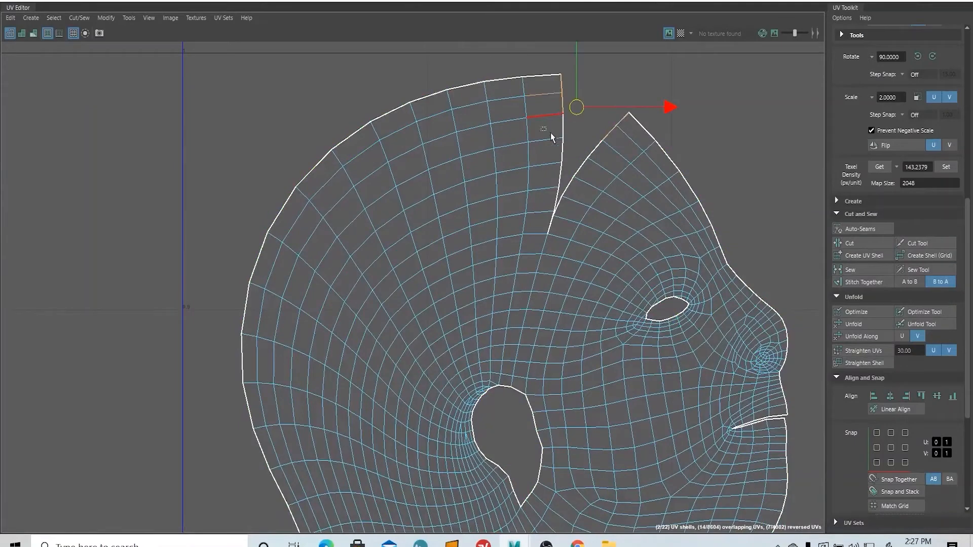
left_click(555, 157, "shift")
left_click_drag(569, 223, 568, 223, "shift")
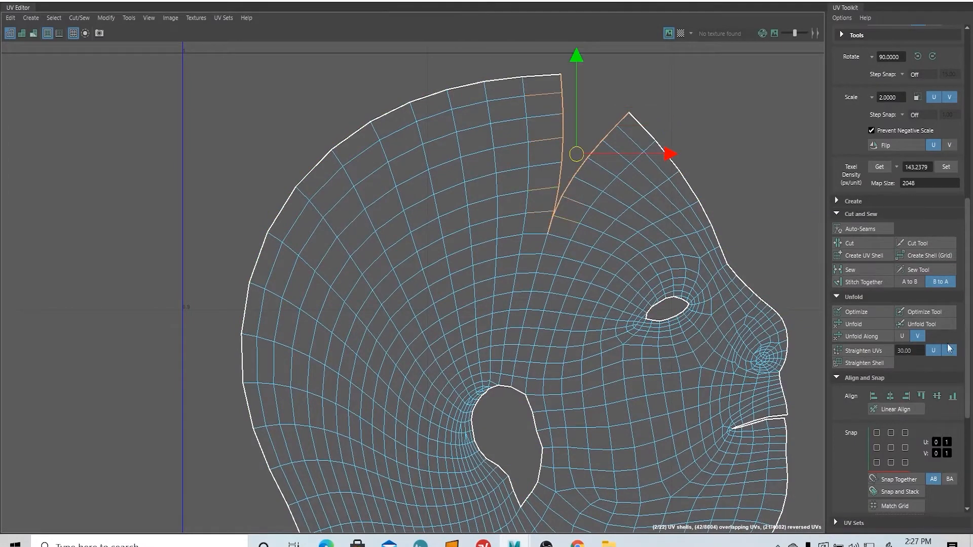
left_click(861, 269)
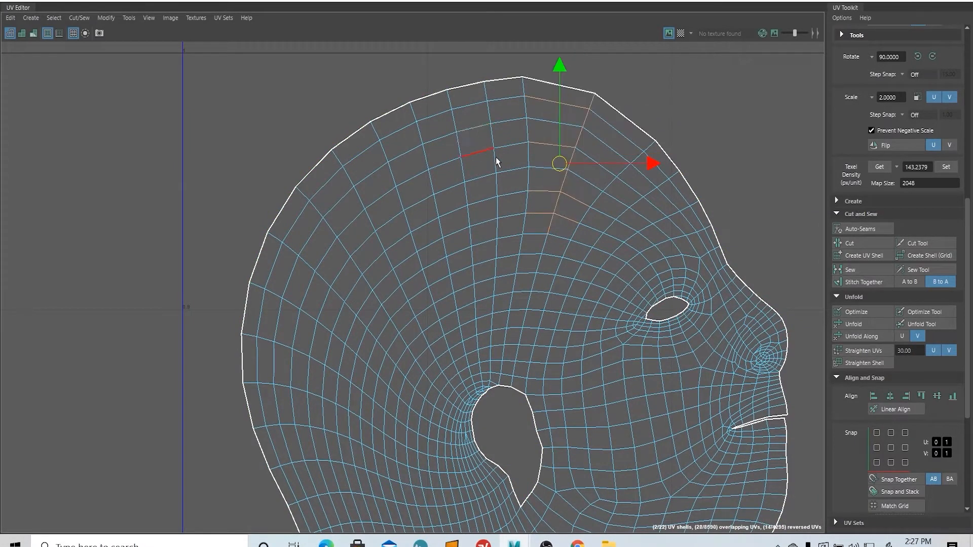
Examine the sewn crown of the head shells and their place in the UV layout.
scroll(497, 160, "down", 3)
scroll(606, 166, "up", 5)
middle_click_drag(601, 158, 630, 173, "alt")
scroll(630, 174, "down", 6)
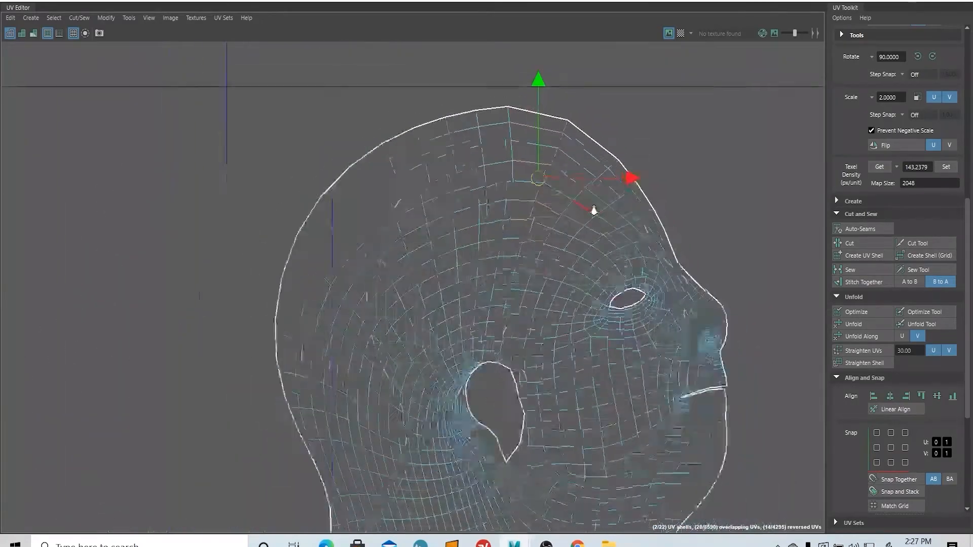
left_click(678, 148)
scroll(698, 352, "down", 3)
scroll(698, 352, "down", 2)
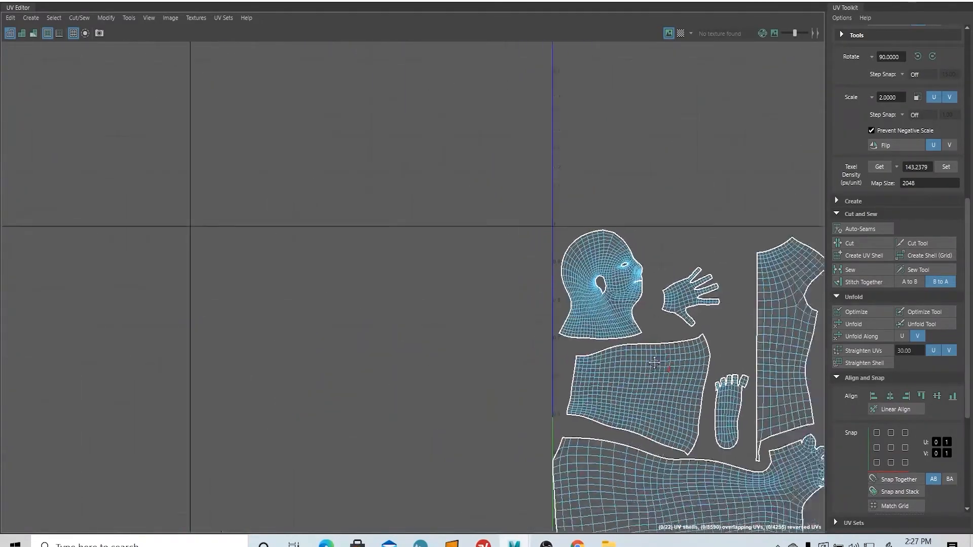
Restore the UV Editor to a floating window and select all UV shells of the body.
key("a")
key("super+Down")
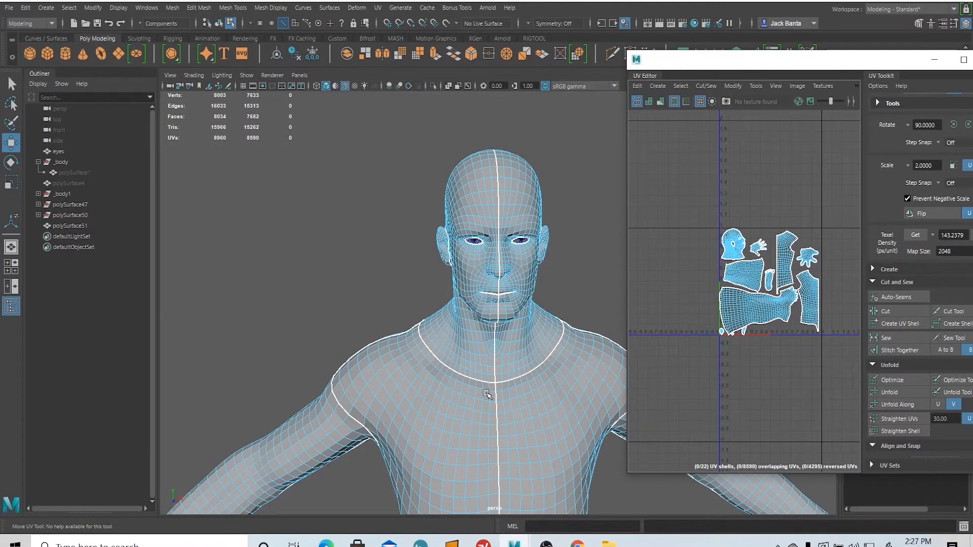
scroll(725, 337, "up", 5)
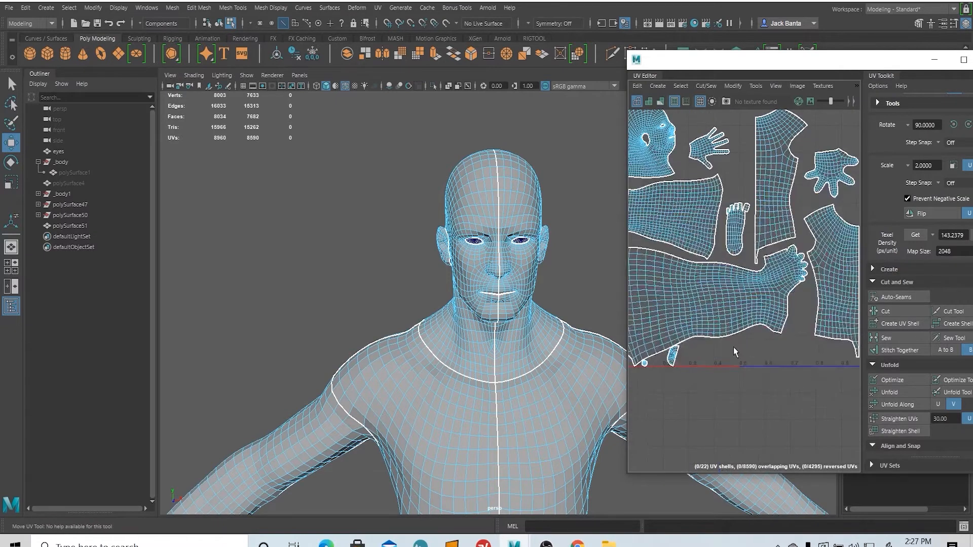
scroll(725, 337, "down", 2)
right_click_drag(708, 256, 681, 248)
left_click_drag(640, 166, 868, 422)
left_click(706, 264)
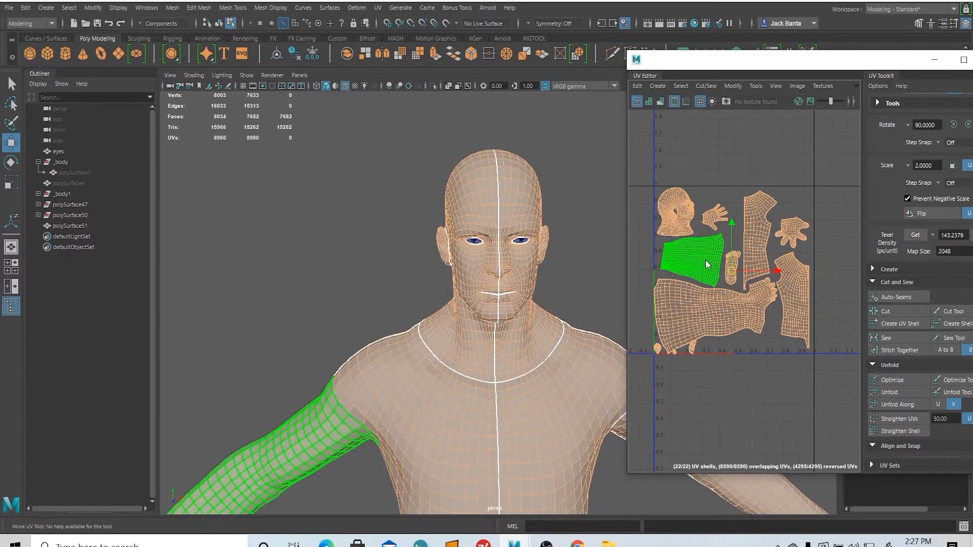
Open the UV Snapshot options for the selected shells and use PNG as the image format.
right_click_drag(708, 264, 708, 393)
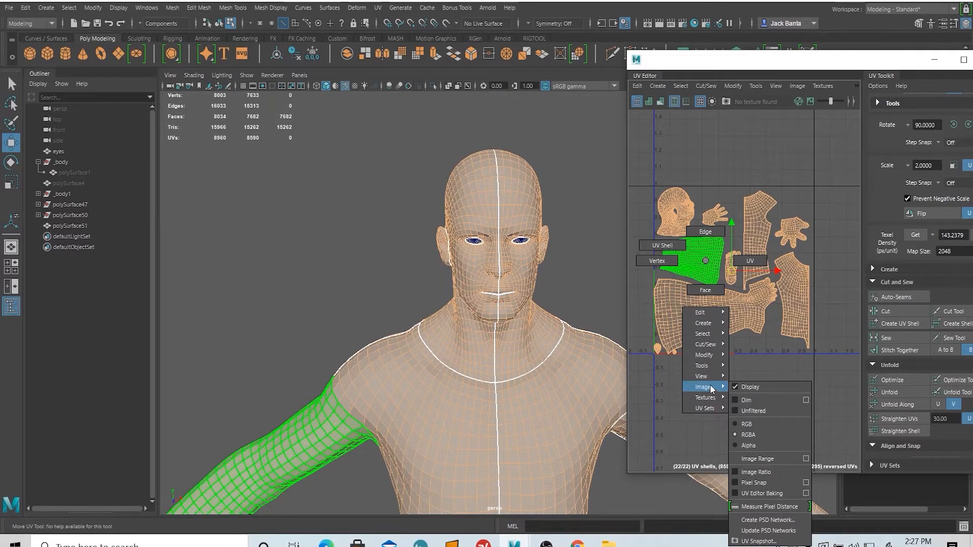
left_click(775, 541)
left_click_drag(240, 376, 316, 119)
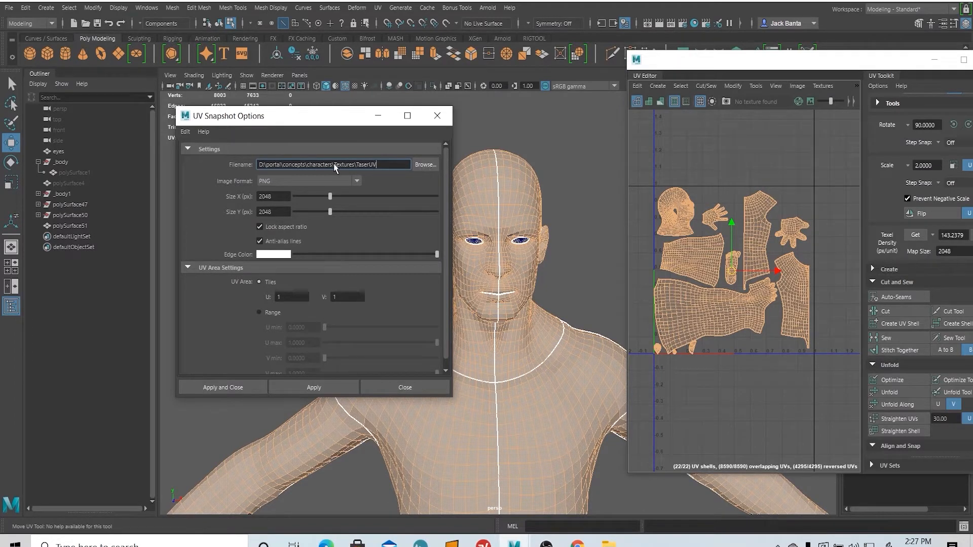
left_click(345, 181)
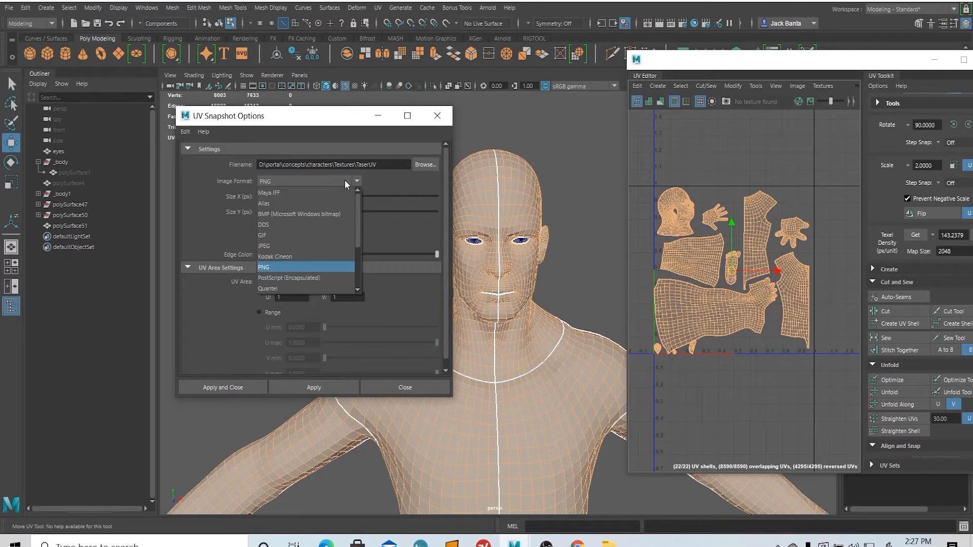
left_click(346, 180)
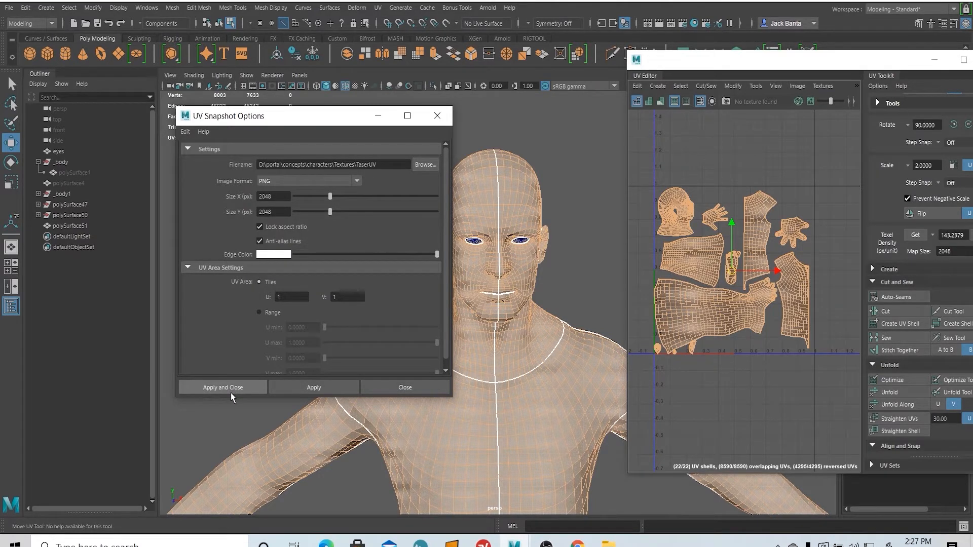
left_click(395, 386)
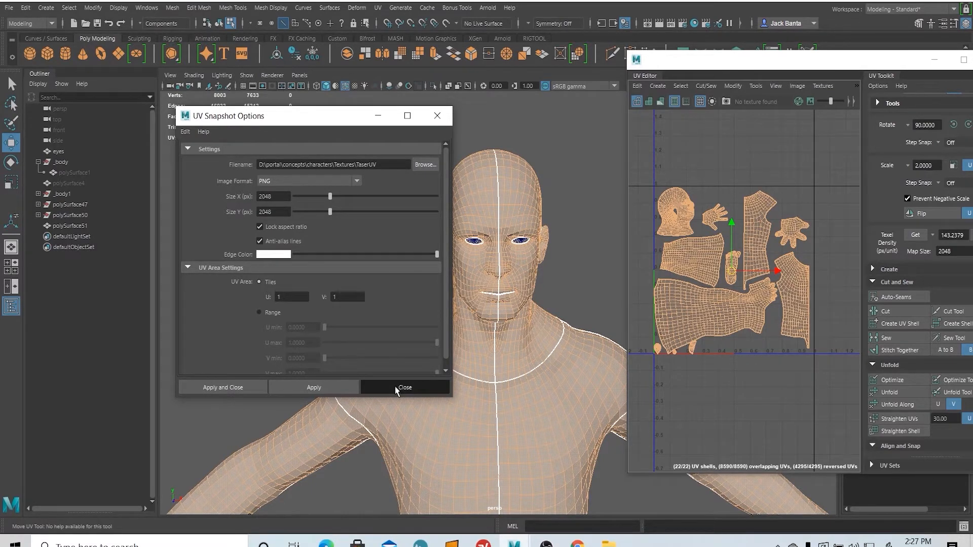
Name the snapshot file "test uv" in the Documents folder and export the UV layout at 2048 by 2048 px.
left_click(426, 165)
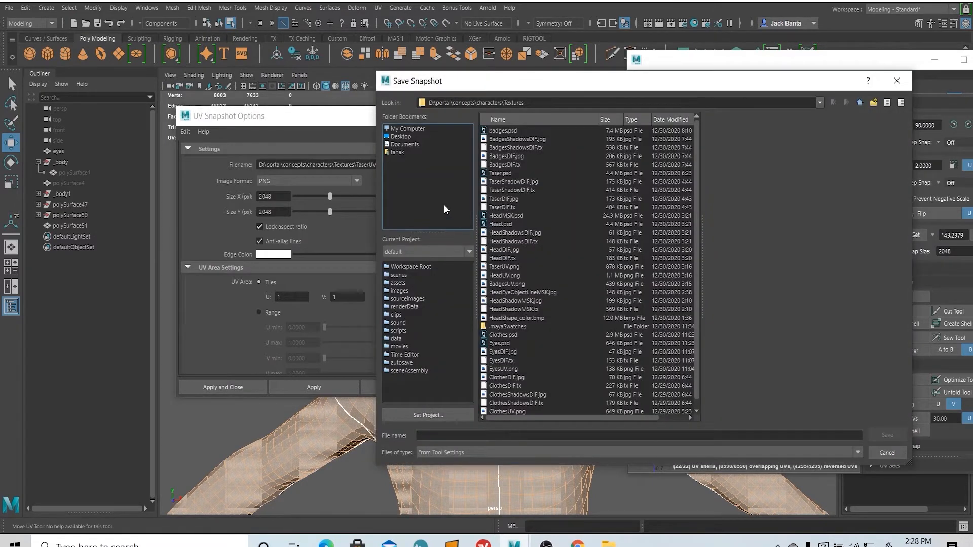
left_click(406, 144)
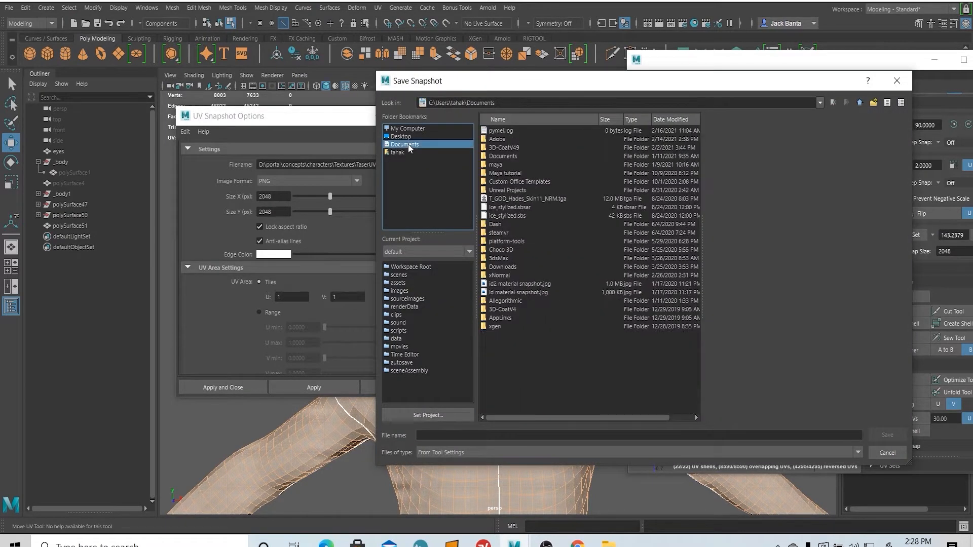
left_click(447, 436)
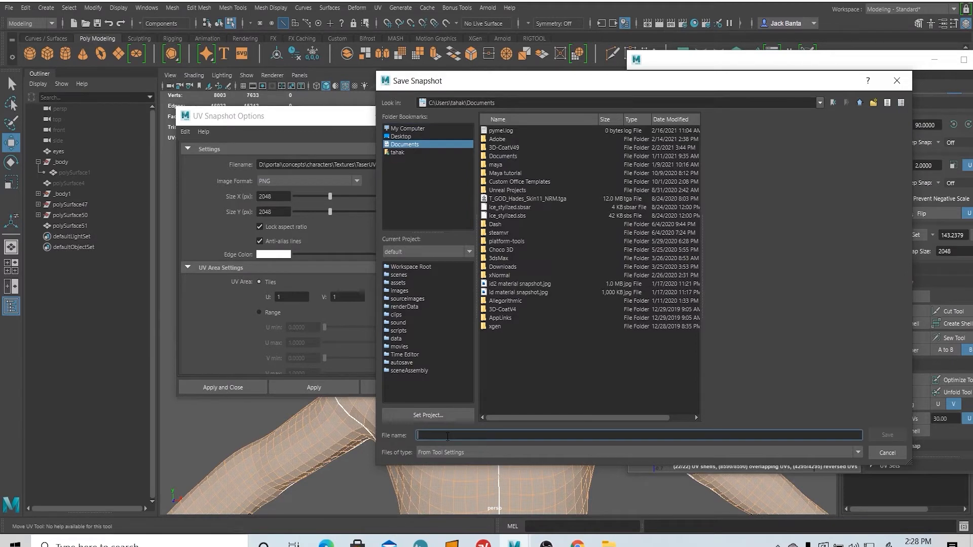
type("test uv")
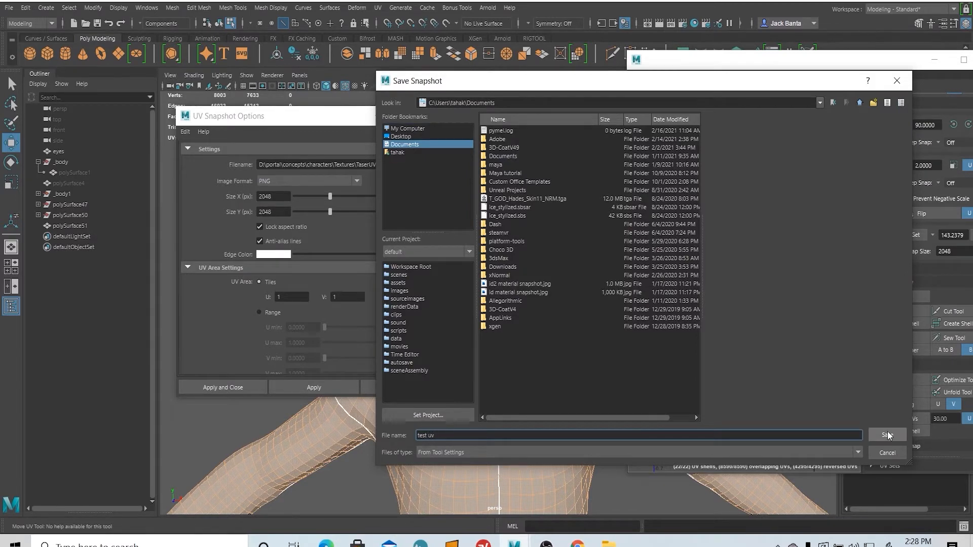
left_click(886, 435)
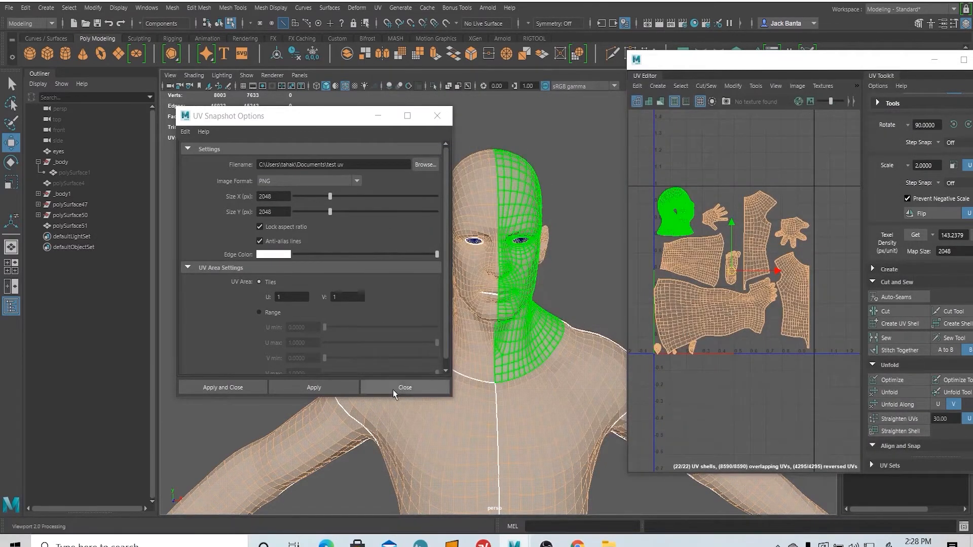
left_click(283, 386)
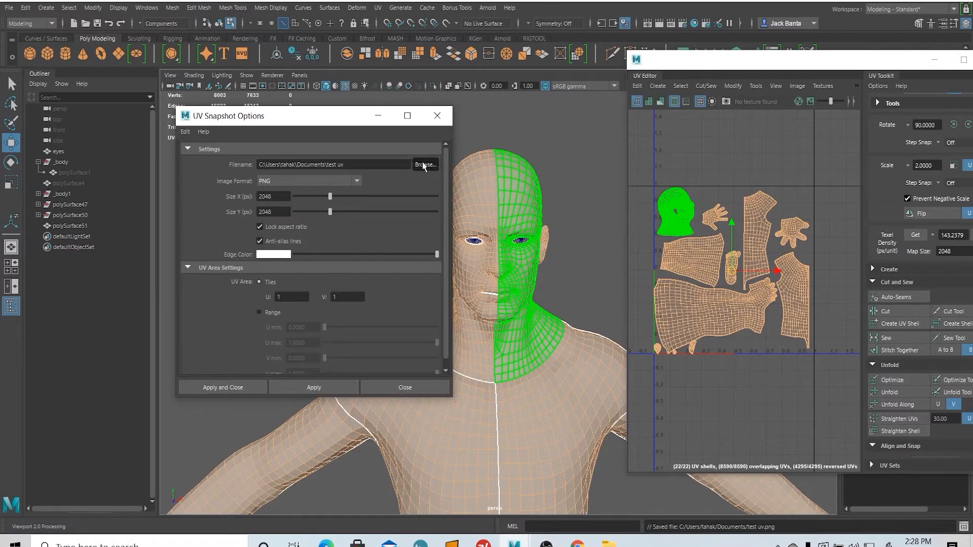
Preview the exported test uv.png in the snapshot file browser without overwriting it.
left_click(424, 163)
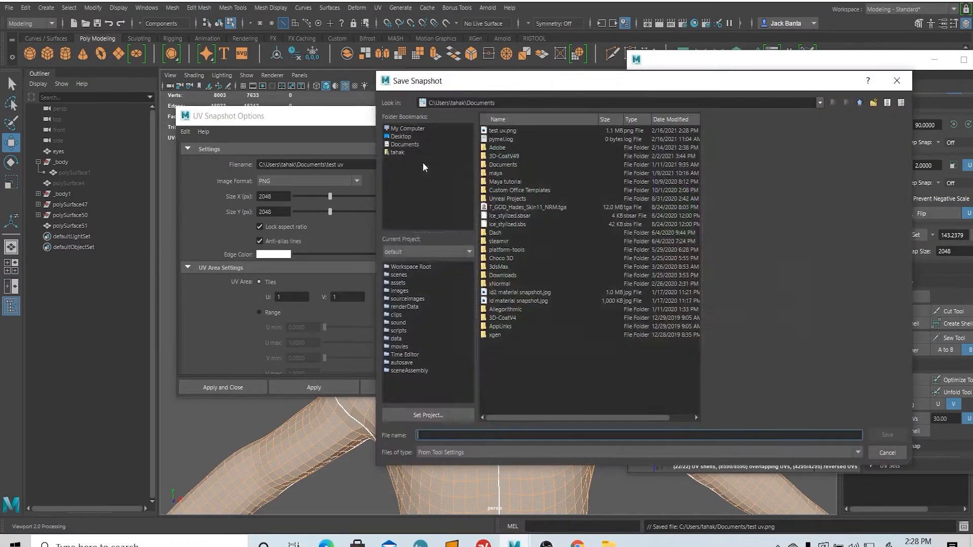
double_click(506, 130)
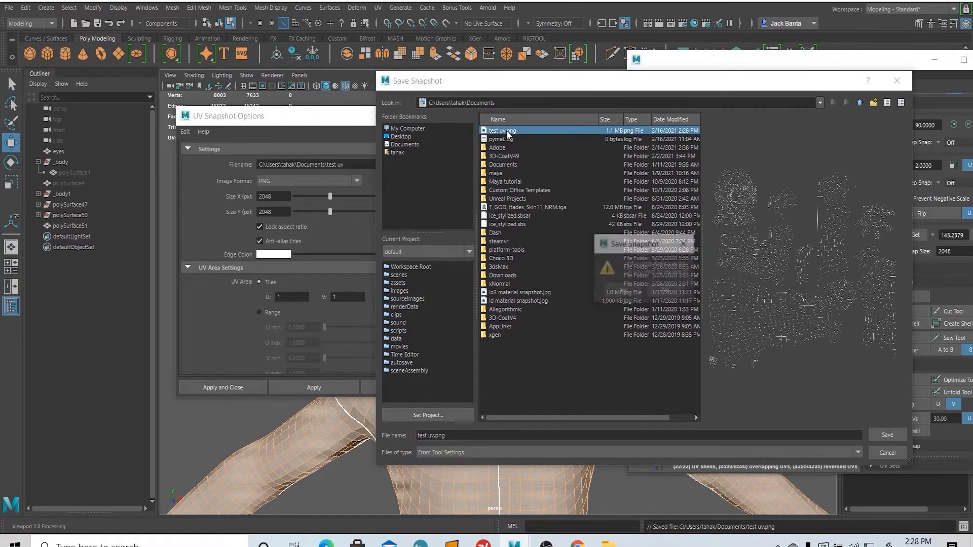
left_click(666, 291)
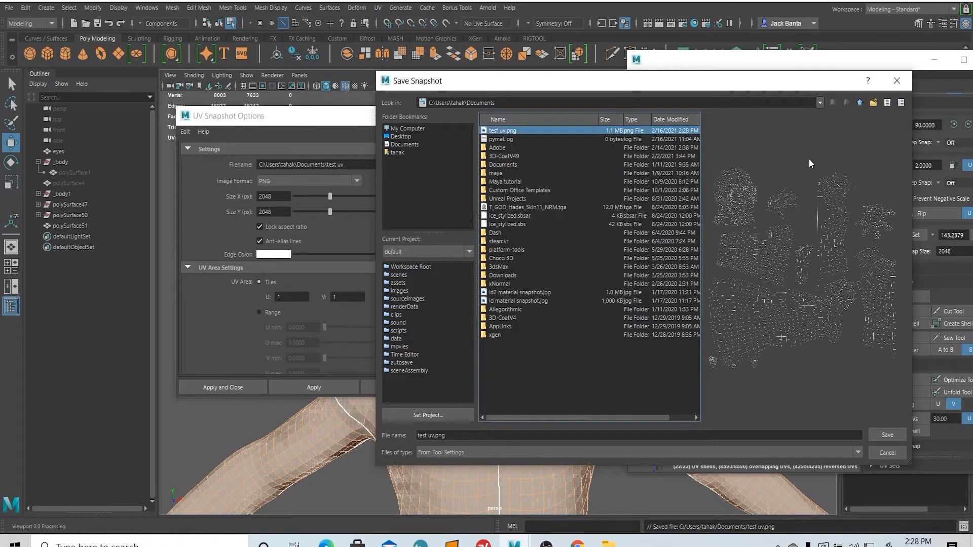
left_click(897, 81)
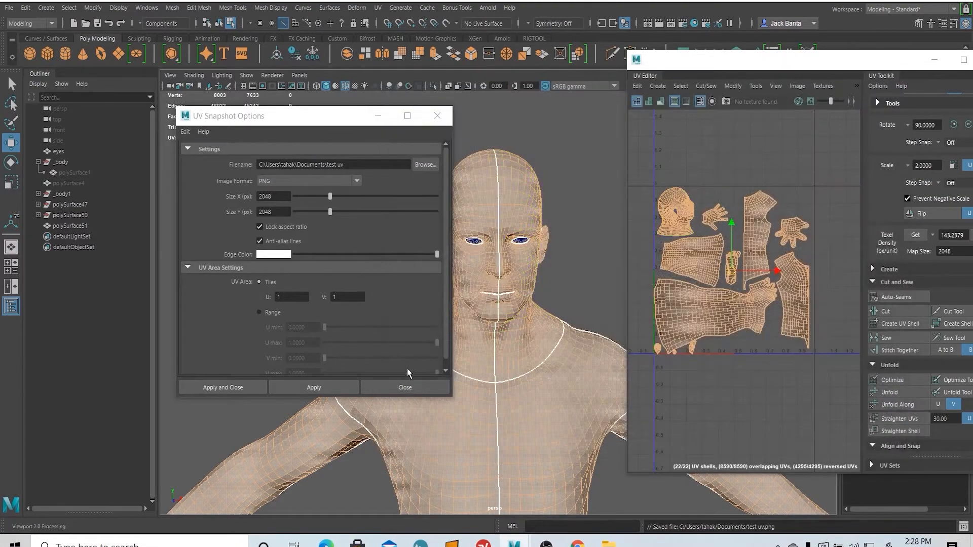
Close the UV Snapshot options and clear the UV shell selection on the body.
left_click(394, 393)
scroll(413, 397, "down", 5)
left_click(412, 395)
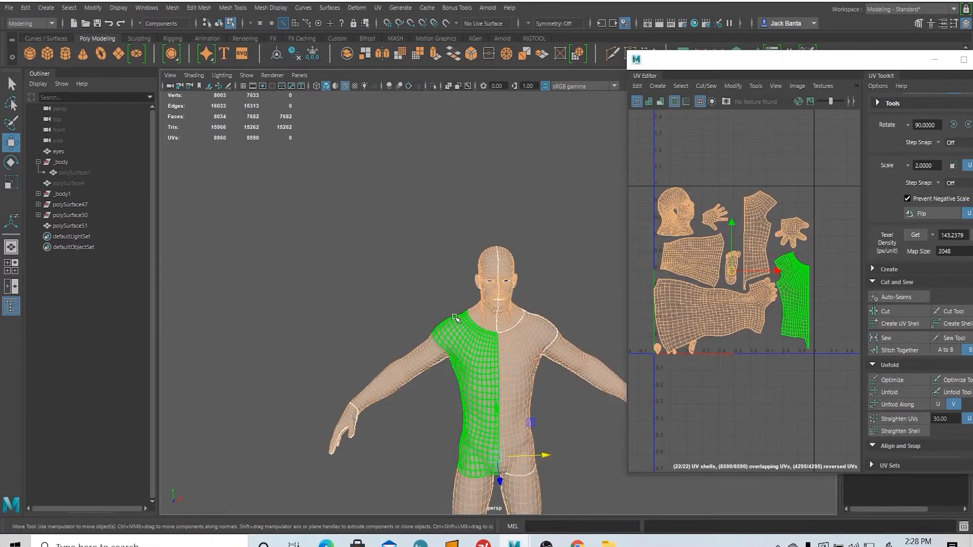
mouse_move(455, 243)
right_mouse_down()
mouse_move(464, 318)
mouse_move(463, 252)
mouse_move(452, 244)
right_mouse_up()
scroll(489, 287, "up", 4)
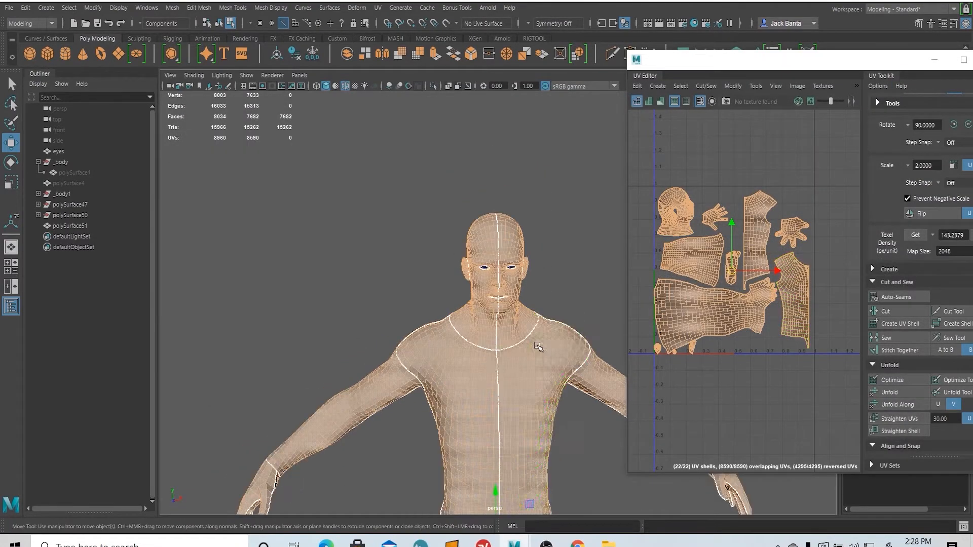
scroll(446, 340, "up", 4)
left_click(376, 285)
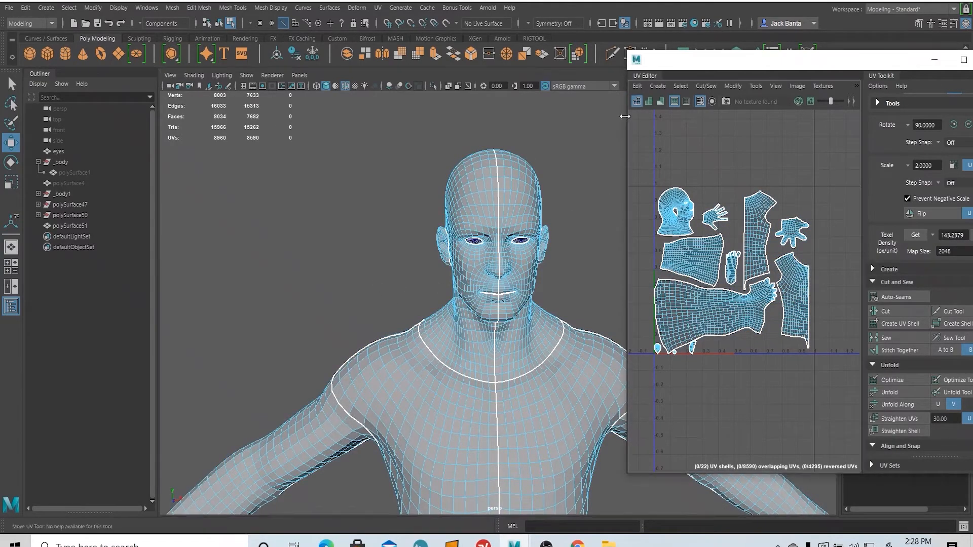
Show the checker map on the body, widening the UV Editor window and narrowing it again so the model stays in view.
left_click_drag(627, 121, 274, 120)
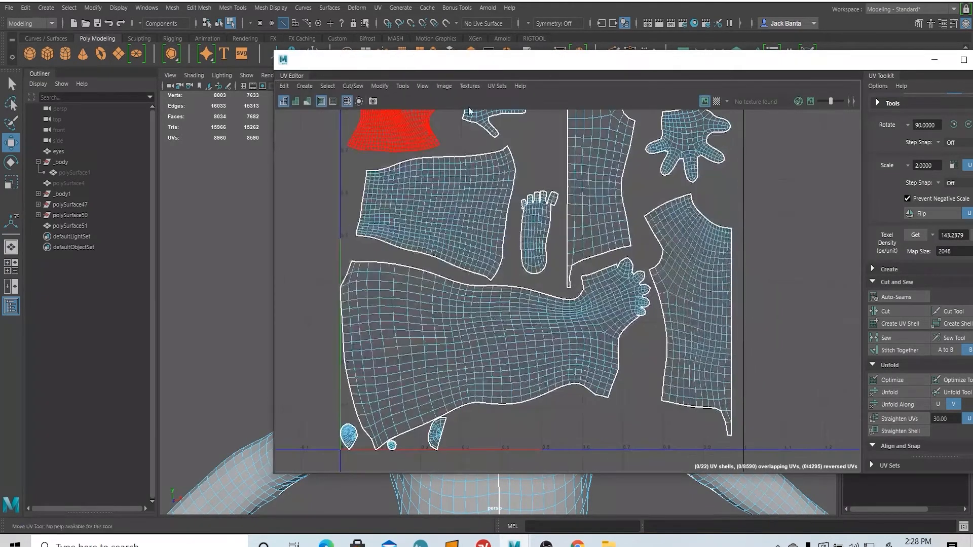
left_click(716, 101)
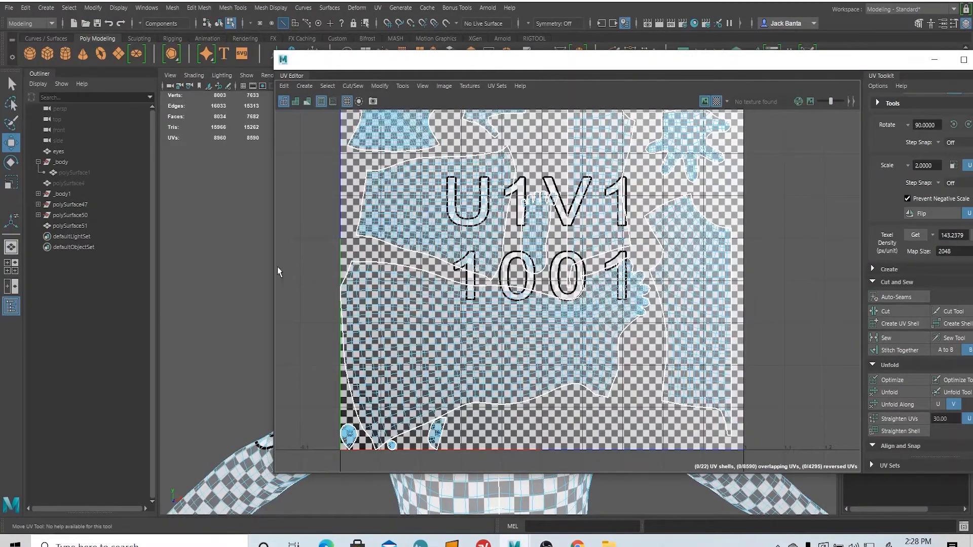
left_click_drag(272, 267, 537, 267)
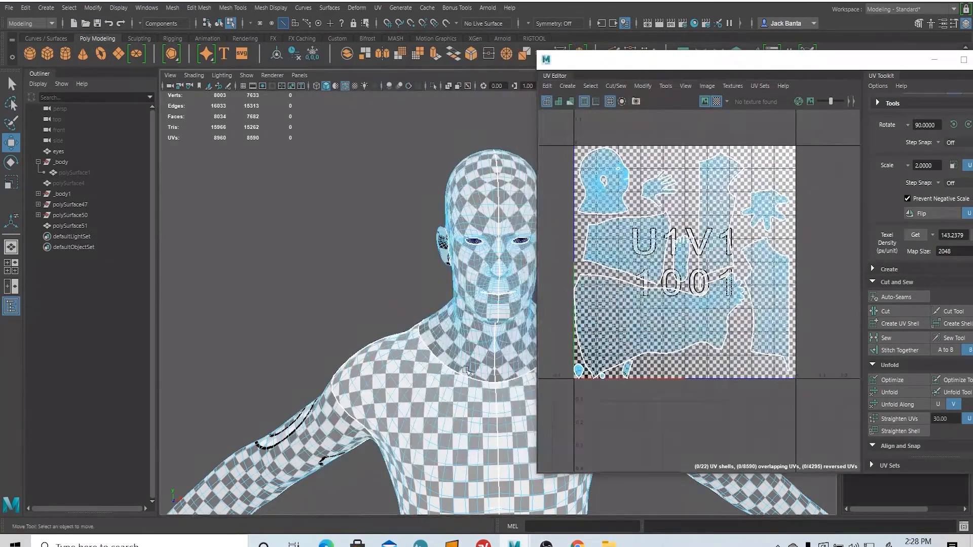
Examine the checker pattern across the body's torso, arms, back and legs for stretching and even scale.
left_click_drag(415, 243, 346, 165, "alt")
left_click_drag(403, 219, 413, 300, "alt")
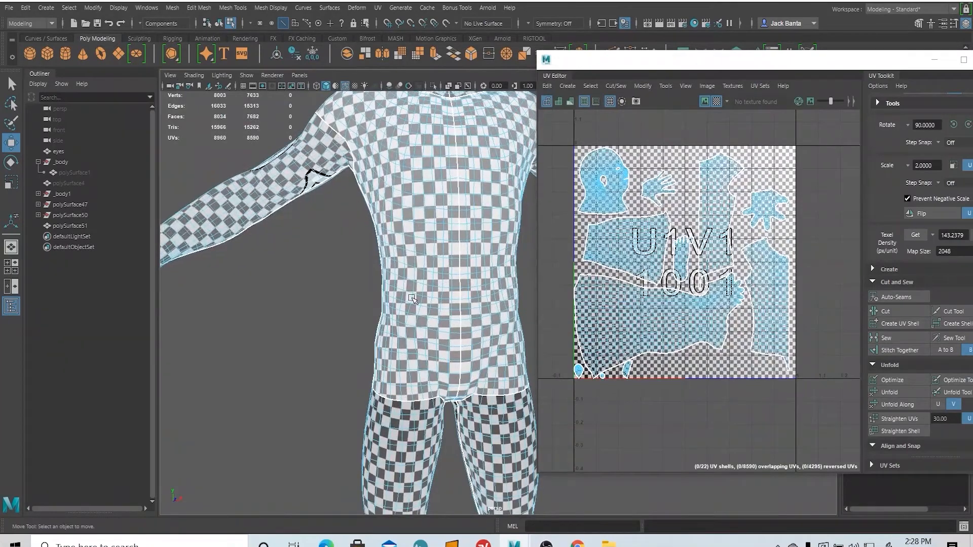
left_click_drag(341, 141, 411, 206, "alt")
middle_click_drag(334, 253, 213, 244, "alt")
left_click_drag(212, 243, 267, 278, "alt")
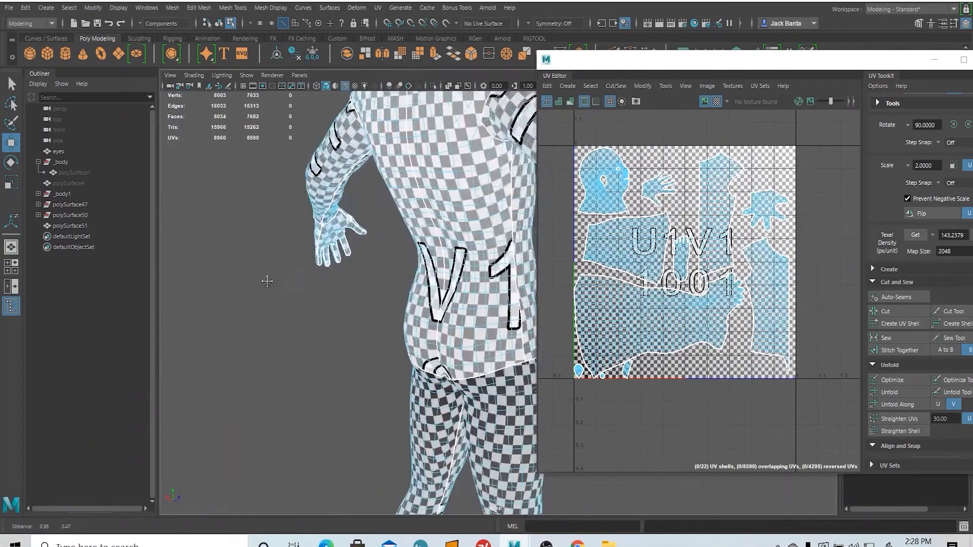
middle_click_drag(267, 278, 233, 289, "alt")
middle_click_drag(443, 318, 398, 325, "alt")
right_click_drag(398, 326, 414, 345, "alt")
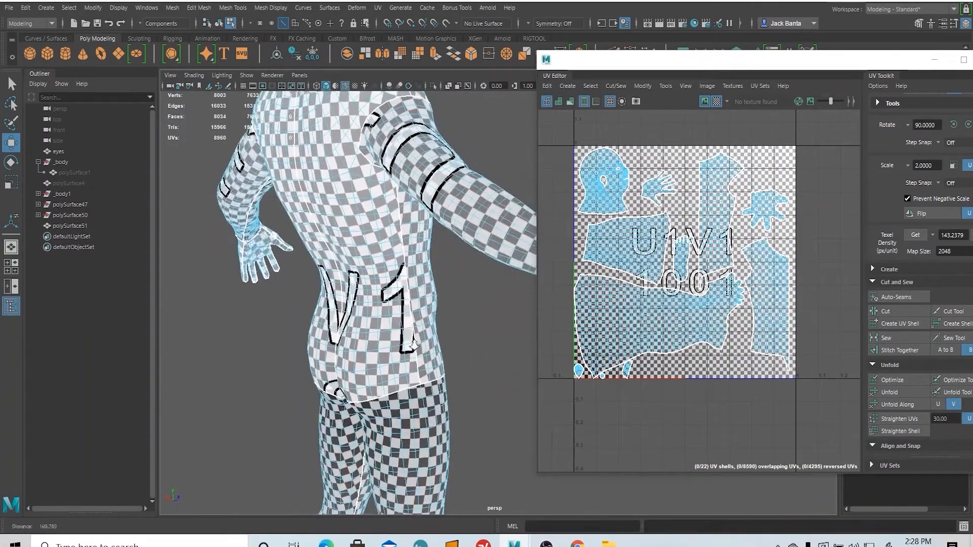
left_click_drag(413, 345, 426, 287, "alt")
middle_click_drag(426, 287, 372, 301, "alt")
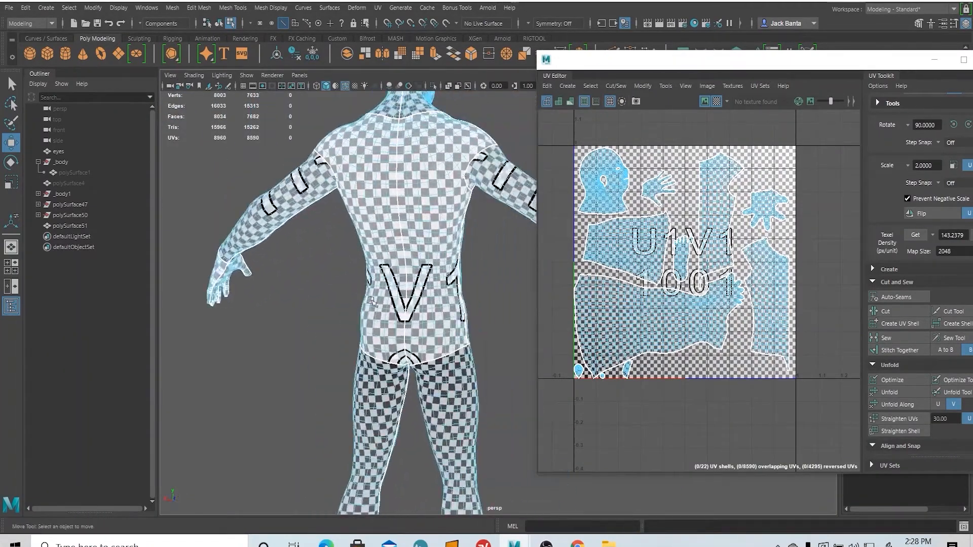
Try to sew all the body's UV shells together, inspect the checker pattern around the hips, and undo the sewing.
right_click_drag(571, 241, 568, 216)
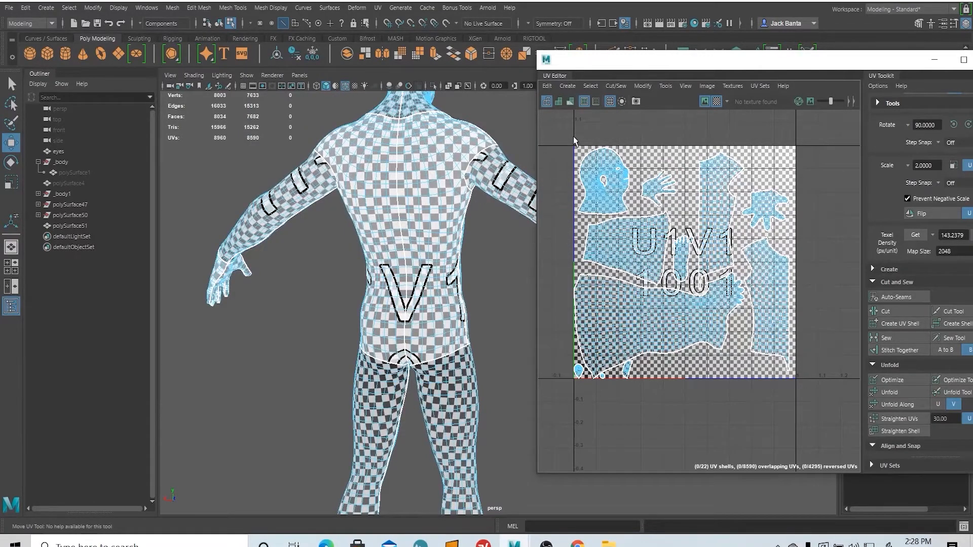
left_click_drag(561, 127, 847, 405)
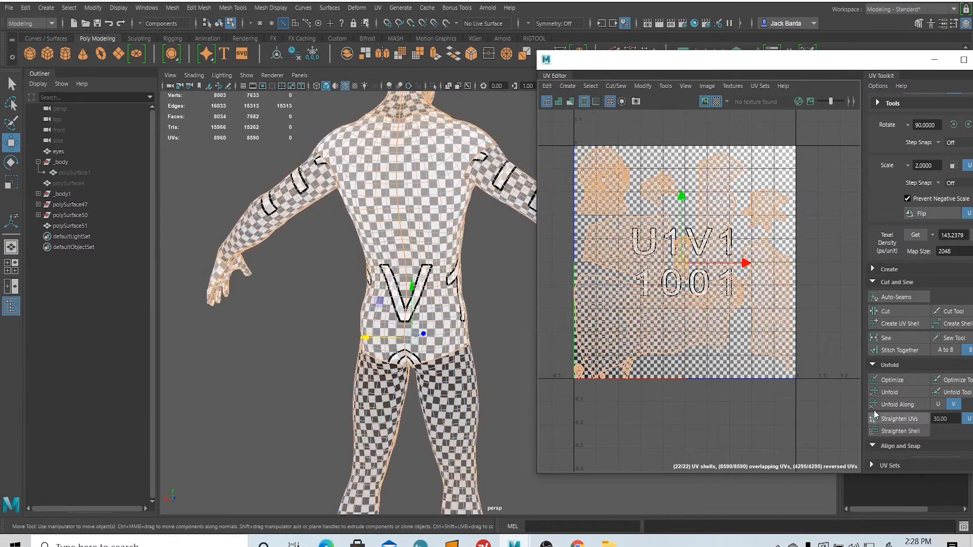
left_click(885, 338)
scroll(370, 369, "up", 10)
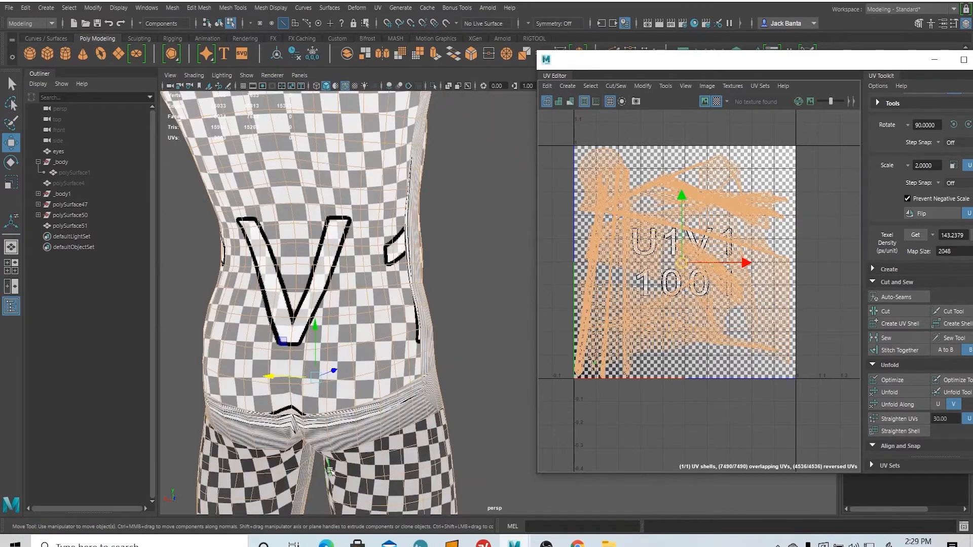
middle_click_drag(371, 370, 385, 349, "alt")
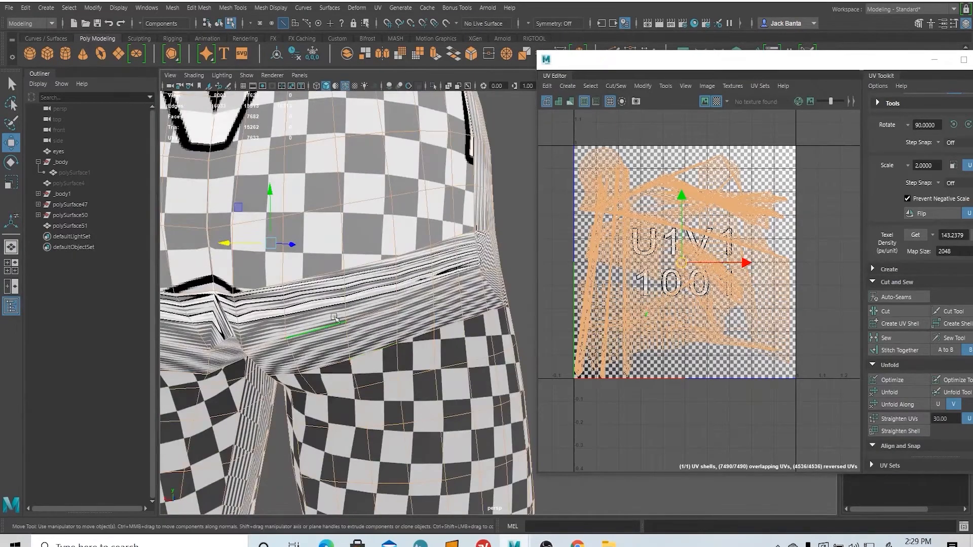
scroll(298, 307, "down", 8)
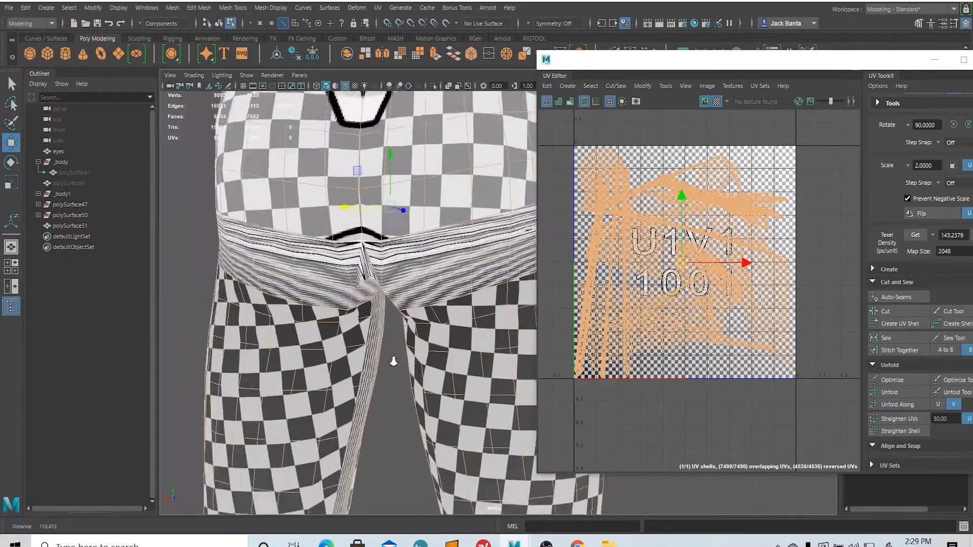
left_click_drag(297, 304, 278, 356, "alt")
key("ctrl+z")
middle_click_drag(278, 329, 272, 370, "alt")
left_click_drag(271, 370, 319, 341, "alt")
Reselect the whole body mesh in object mode and turn off the checker map.
right_click_drag(269, 234, 320, 218)
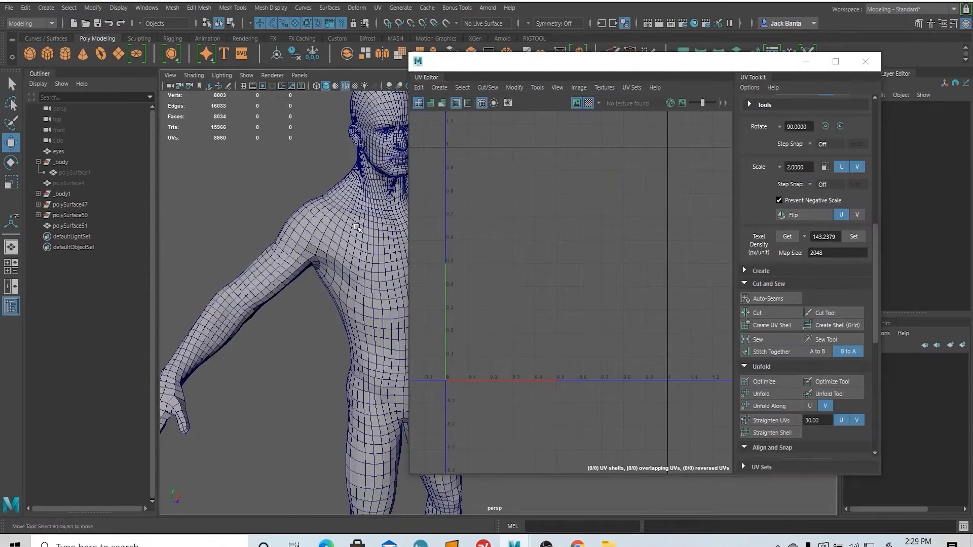
left_click(355, 284)
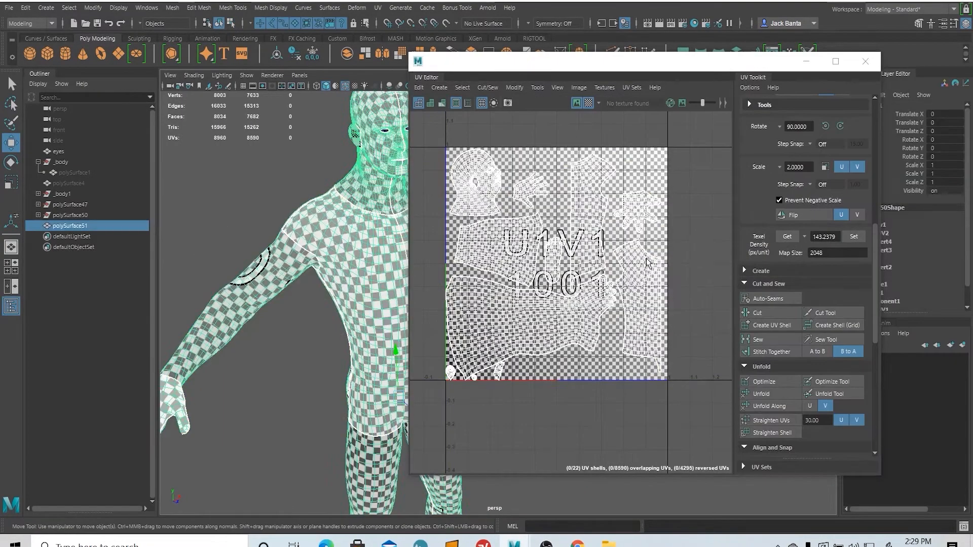
scroll(649, 262, "down", 3)
left_click(588, 103)
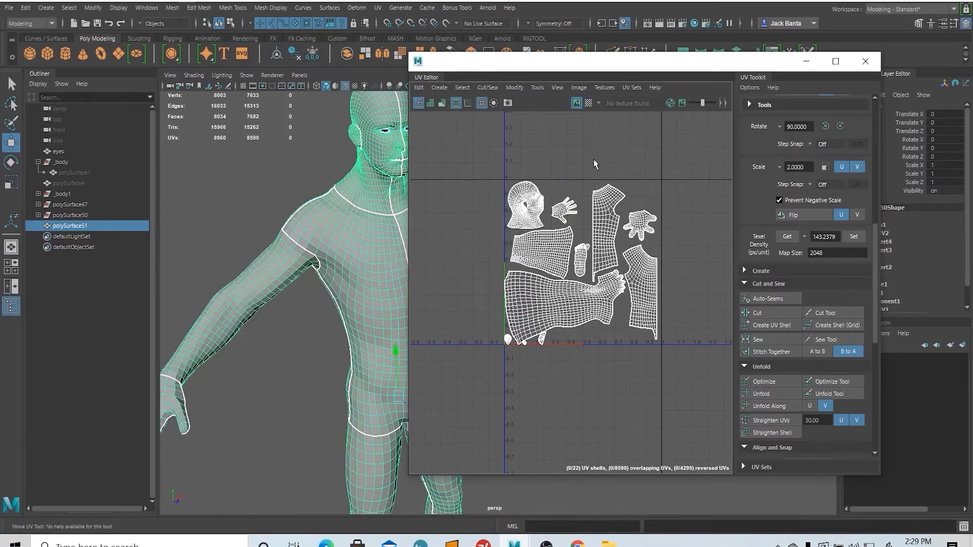
Select the overlapping tall torso UV shells beside the small hand shell, ready for moving.
right_click_drag(594, 225, 580, 213)
left_click_drag(588, 172, 611, 208)
key("w")
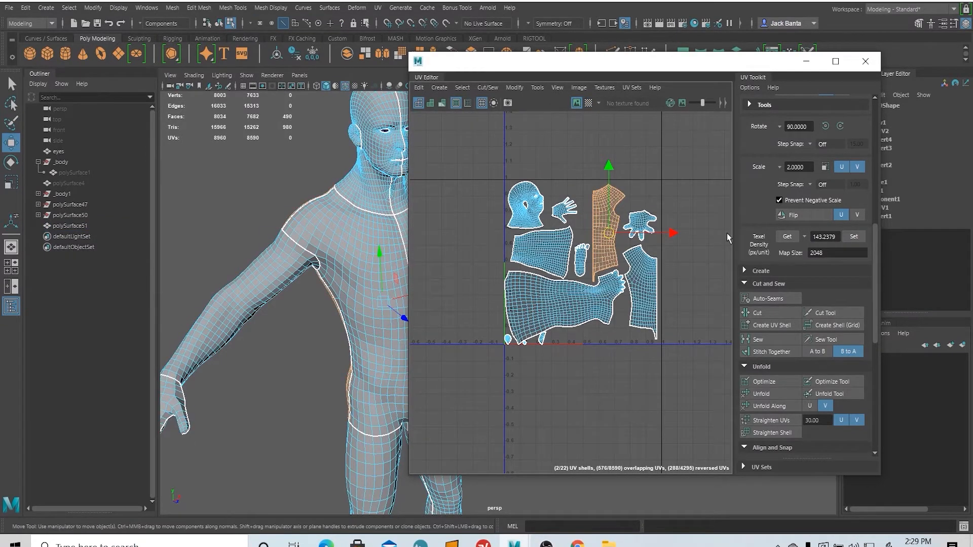
Flip the selected torso UV shells several times along U and then several times along V.
left_click(785, 215)
left_click(785, 214)
left_click(785, 215)
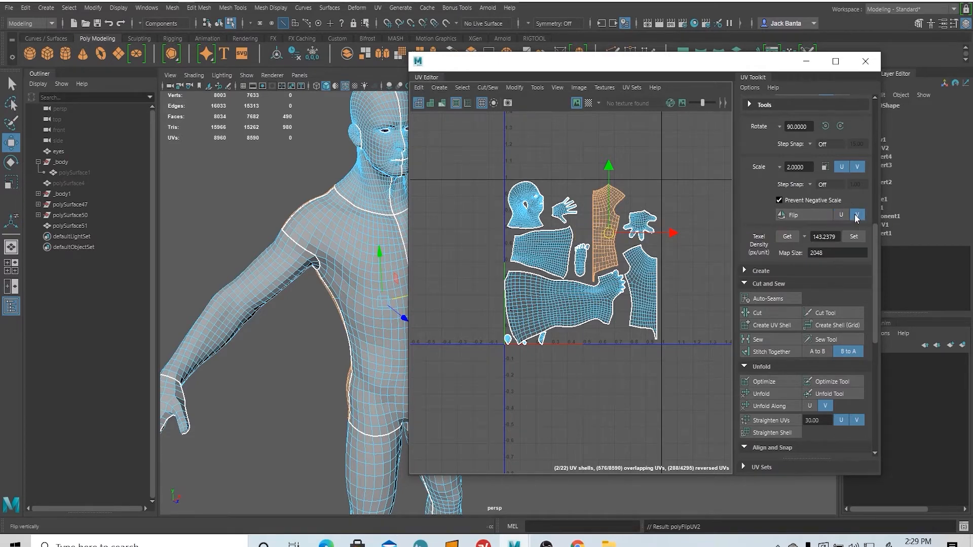
left_click(818, 215)
left_click(819, 214)
left_click(819, 215)
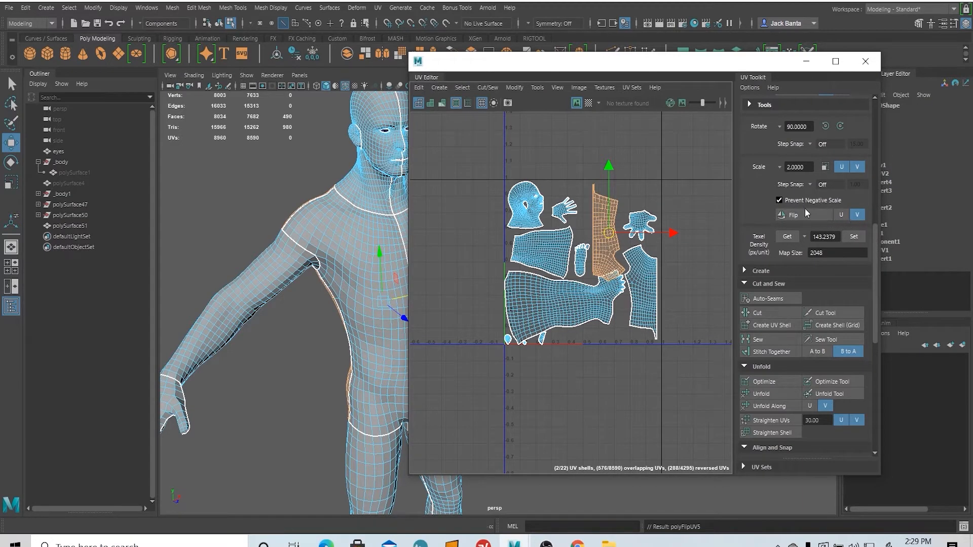
Rotate the torso UV shells clockwise in 90-degree increments, then scale them by 2 in U and V.
scroll(758, 232, "up", 3)
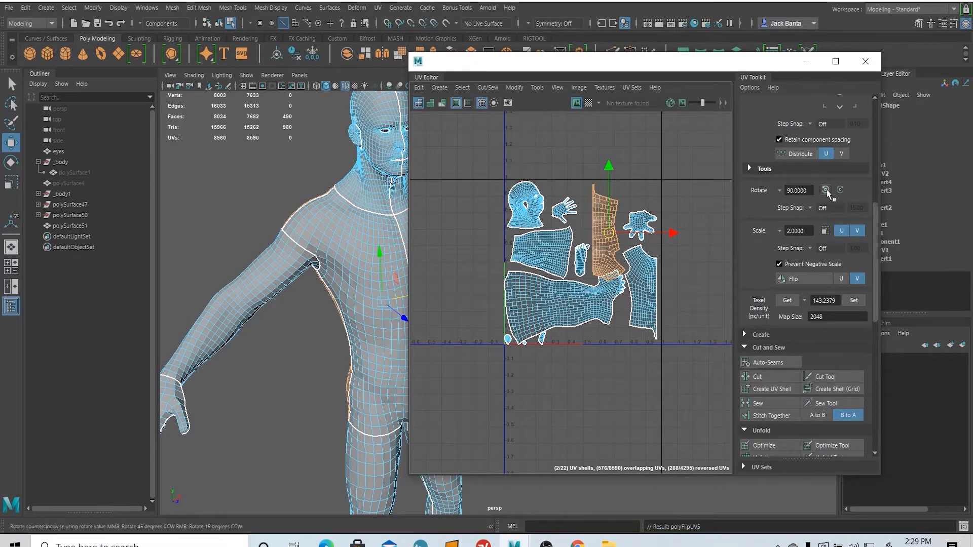
left_click(839, 191)
left_click(839, 191)
left_click(839, 191)
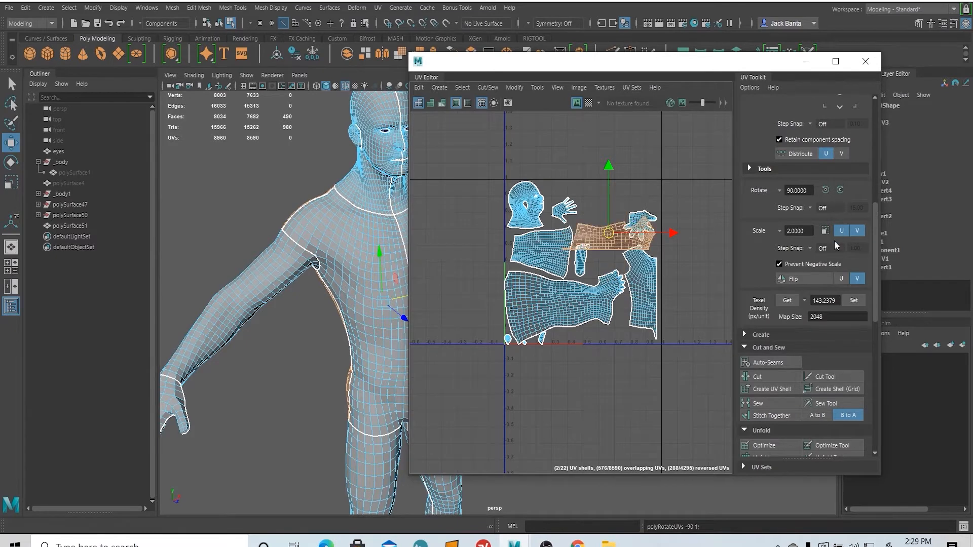
left_click(825, 231)
Undo the scaling, rotations and flips of the torso UV shells.
key("ctrl+z")
key("ctrl+z")
key("ctrl+z")
key("ctrl+z")
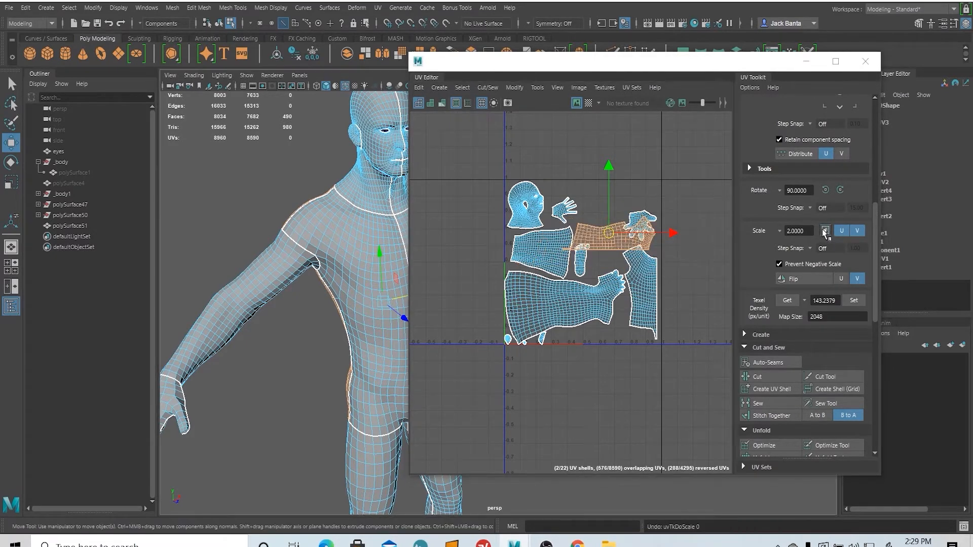
key("ctrl+z")
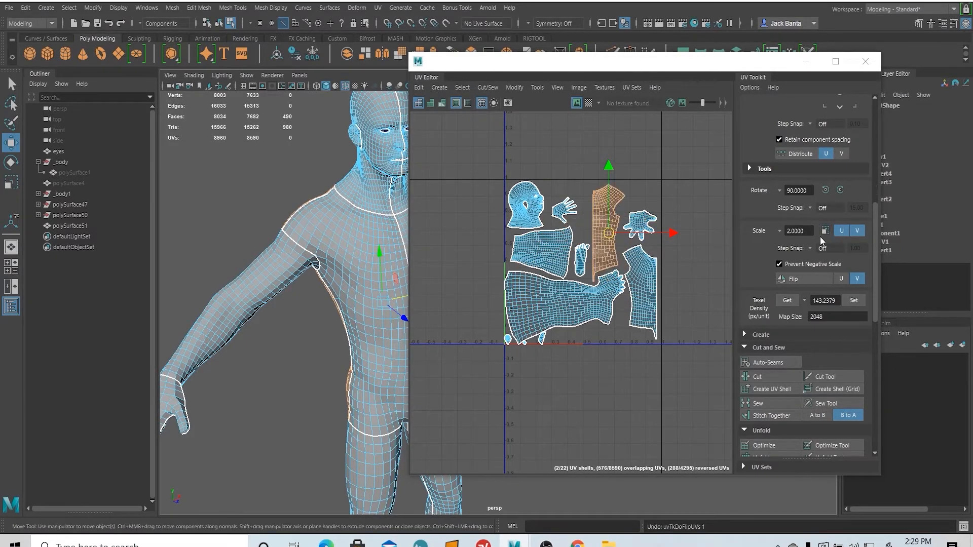
Set the UV move distance to -2 and shift the torso shells once in the move-left direction and twice in the move-right direction.
scroll(821, 242, "up", 4)
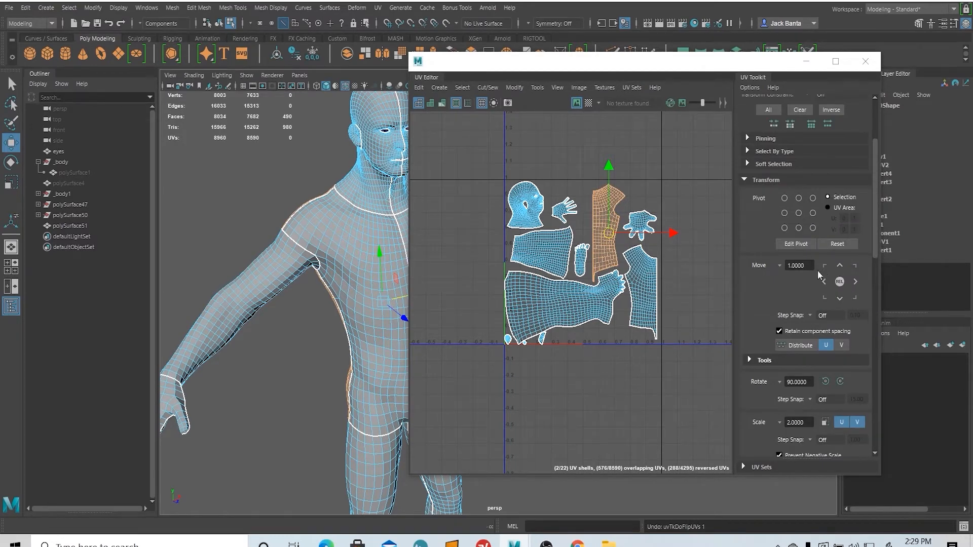
double_click(798, 266)
scroll(673, 276, "down", 4)
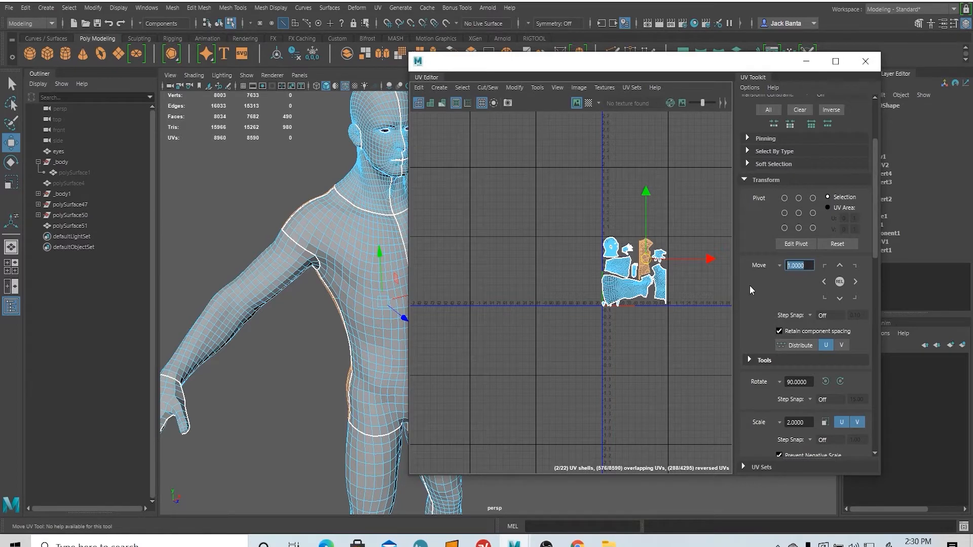
type("-2")
left_click(824, 282)
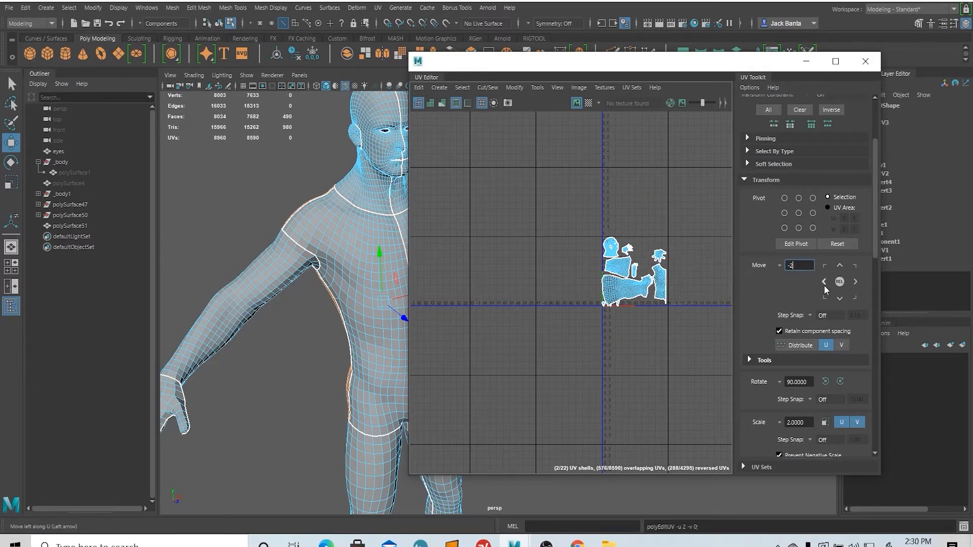
scroll(597, 281, "down", 4)
scroll(627, 288, "up", 2)
middle_click_drag(679, 295, 656, 292, "alt")
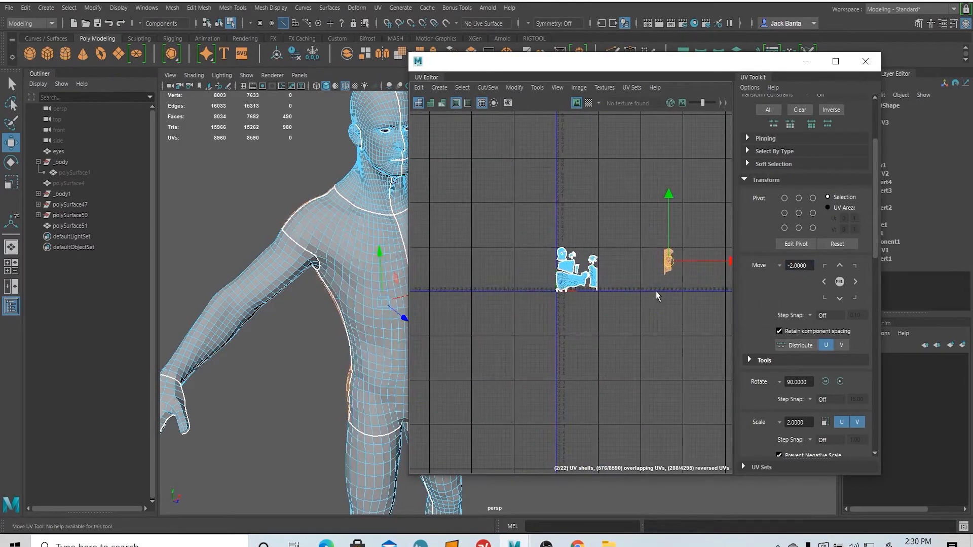
scroll(676, 276, "up", 1)
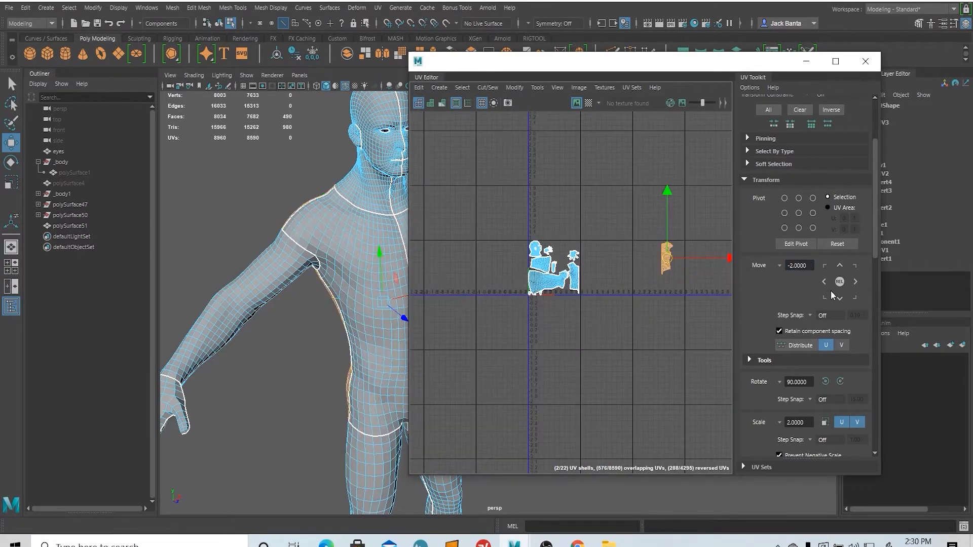
left_click(856, 282)
left_click(856, 282)
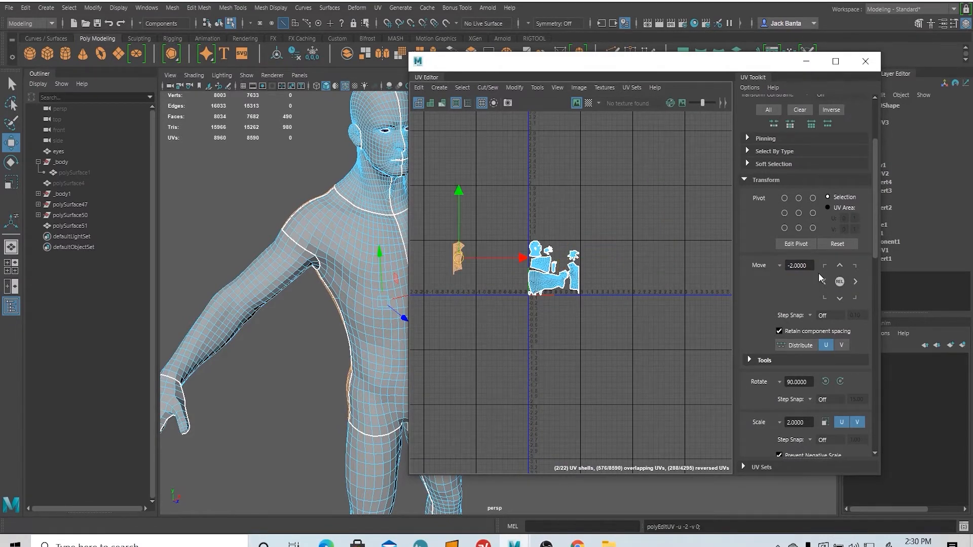
Set the UV move distance to 2 and shift the torso shells right once, left once, and right twice more.
double_click(793, 265)
left_click(853, 282)
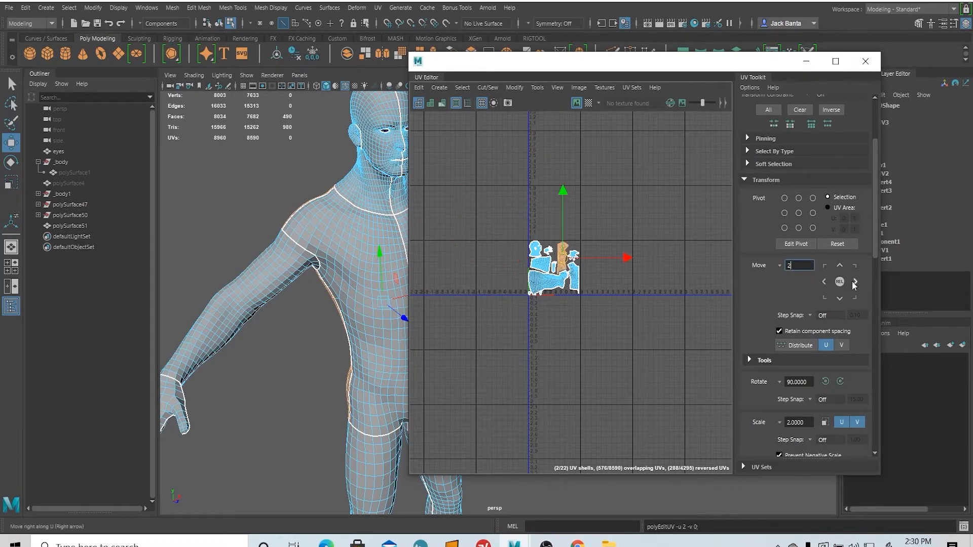
left_click(826, 282)
left_click(856, 282)
left_click(857, 282)
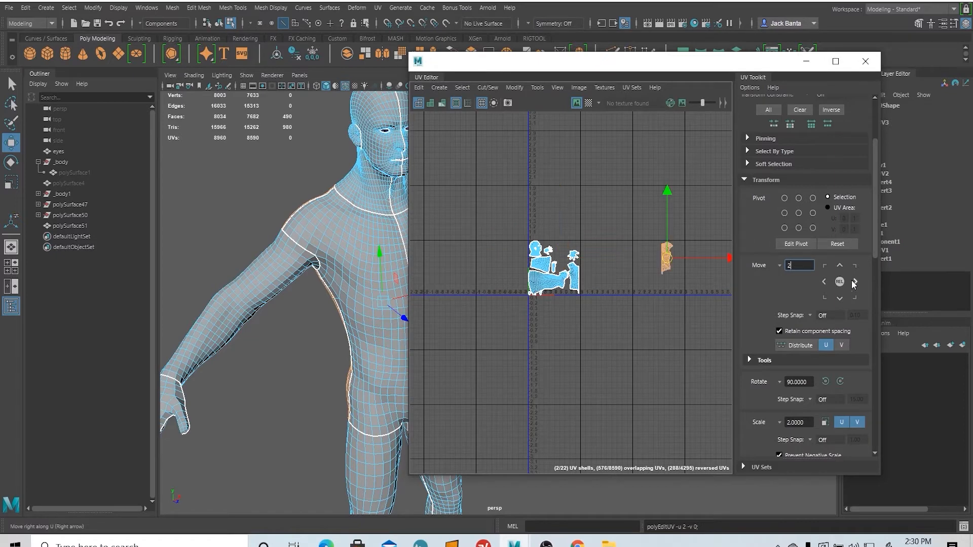
Shift the torso UV shells diagonally up-right by 2 units and back down-left by 2 units.
left_click(855, 265)
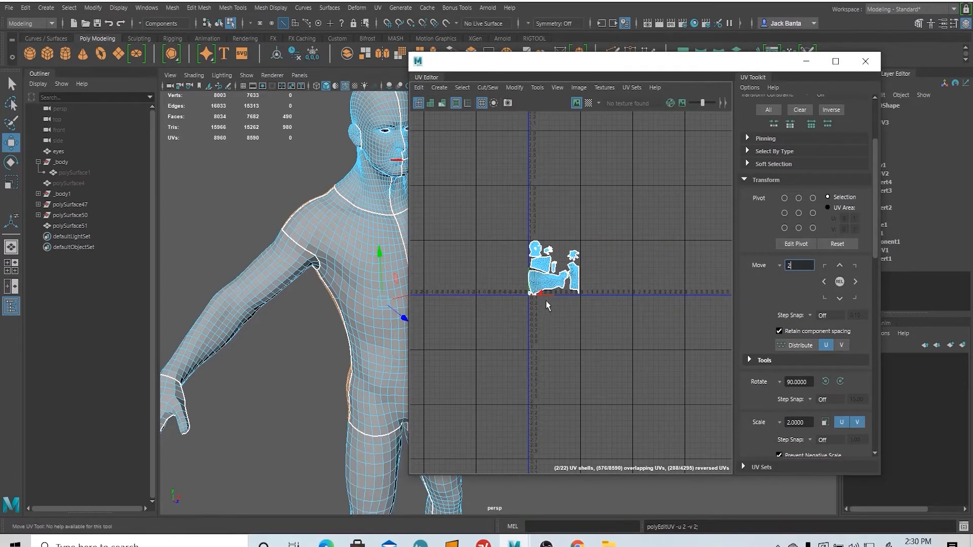
middle_click_drag(548, 305, 442, 310, "alt")
left_click(825, 298)
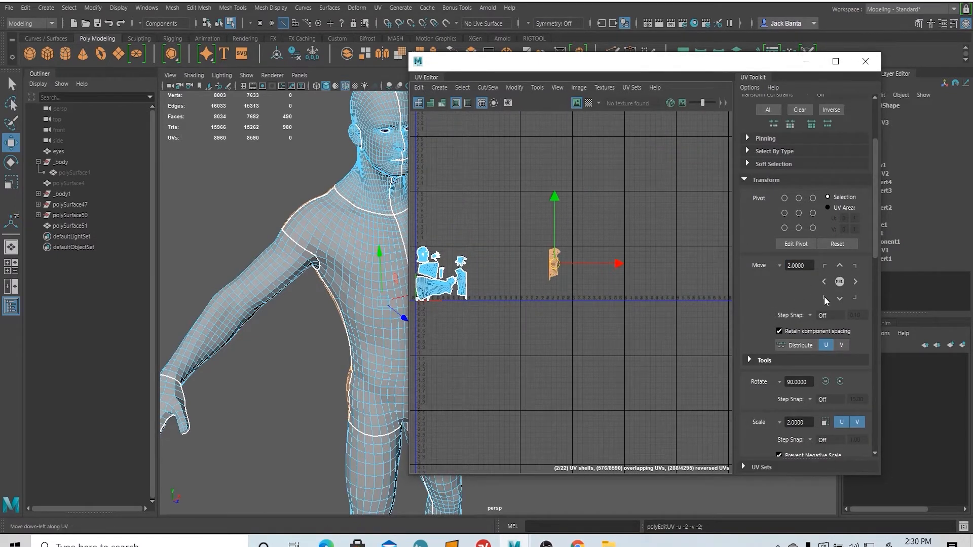
Shift the torso UV shells left by 2 units, back into the body's UV layout.
middle_click_drag(573, 265, 644, 264, "alt")
left_click(823, 281)
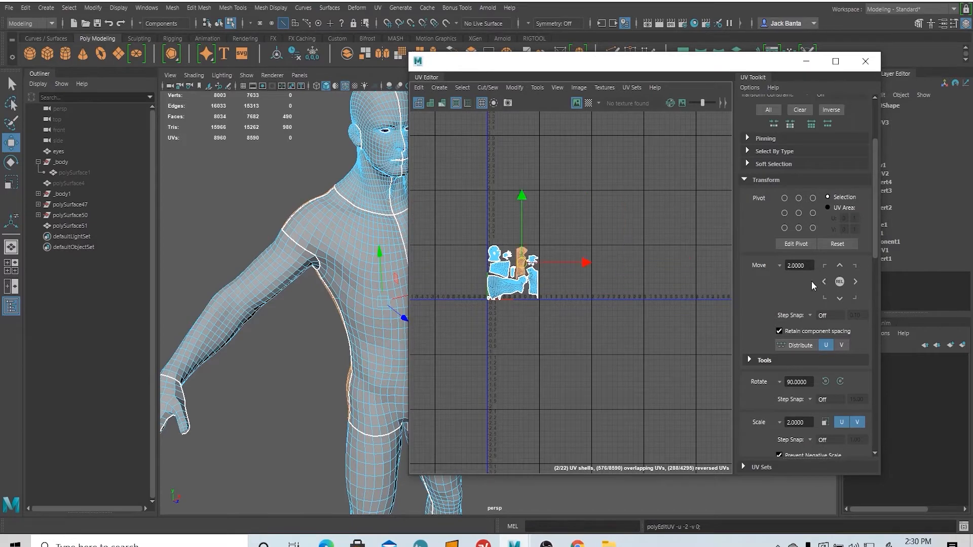
middle_click_drag(578, 311, 606, 327, "alt")
key("f")
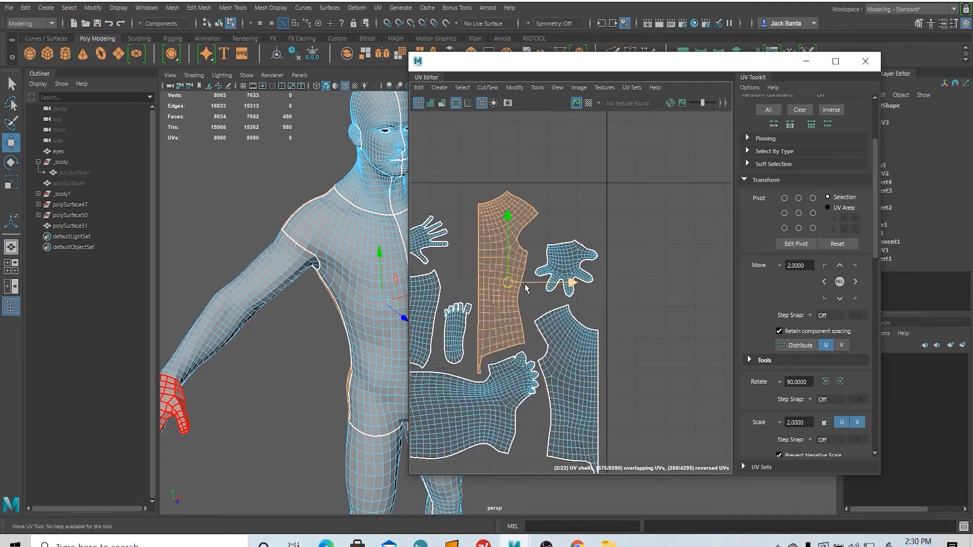
Set the torso UV shells' pivot to top-middle, centre and bottom-middle in turn, and return it to the centre.
left_click(798, 198)
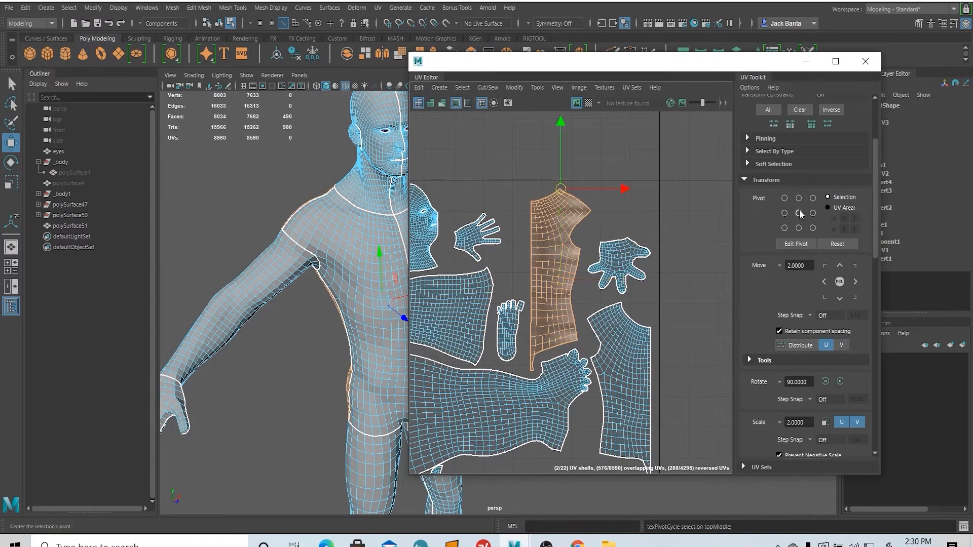
left_click(799, 213)
left_click(798, 228)
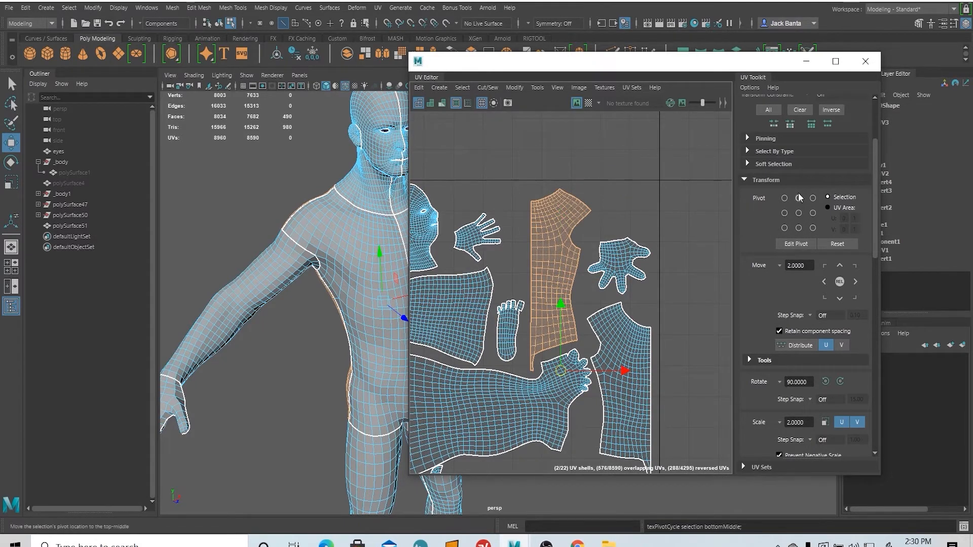
left_click(798, 212)
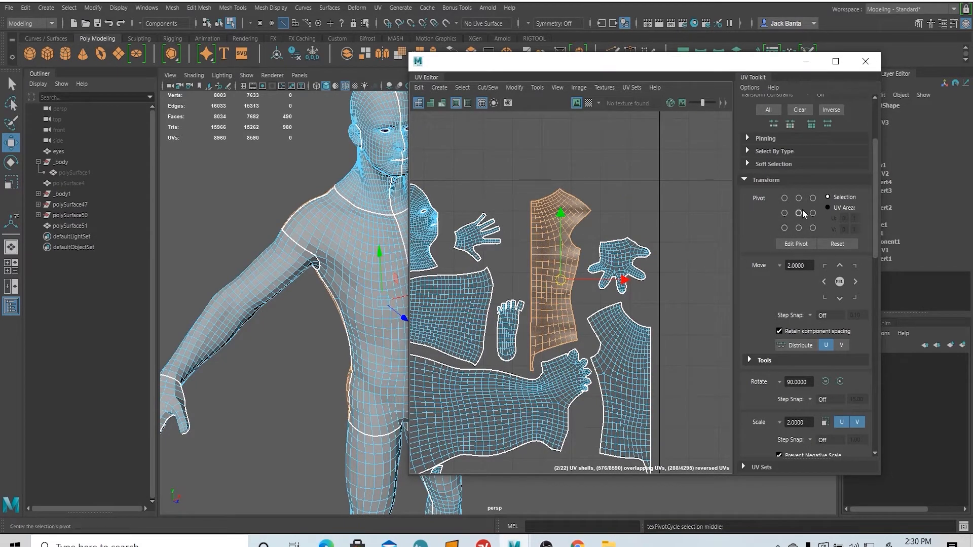
Get the texel density of the upper torso UV shell and apply it to the neighbouring hand shell.
scroll(765, 322, "down", 4)
scroll(764, 314, "down", 3)
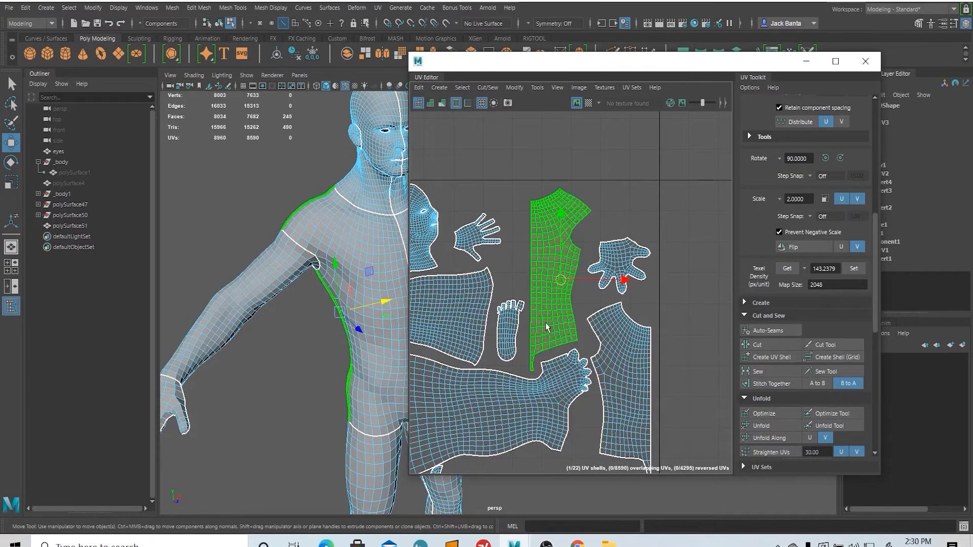
left_click(566, 251)
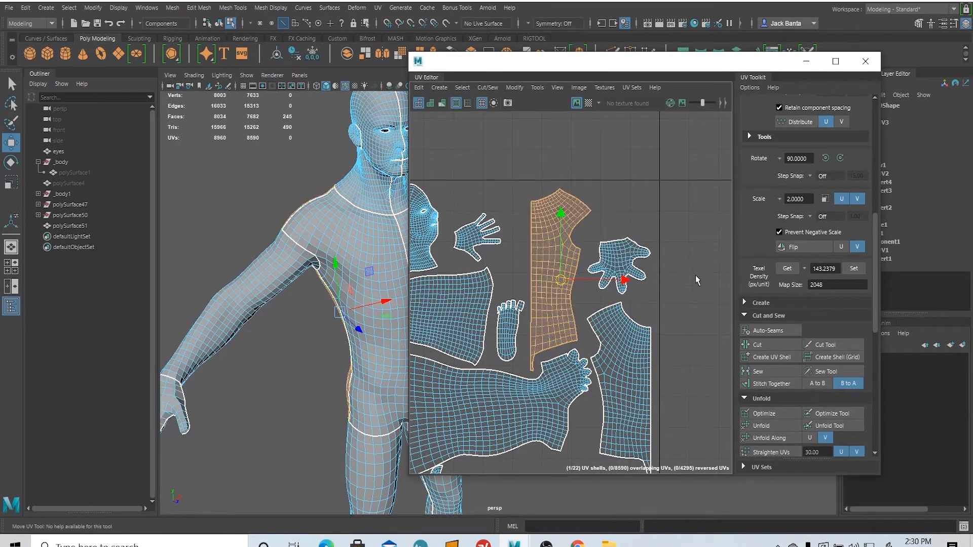
left_click(788, 269)
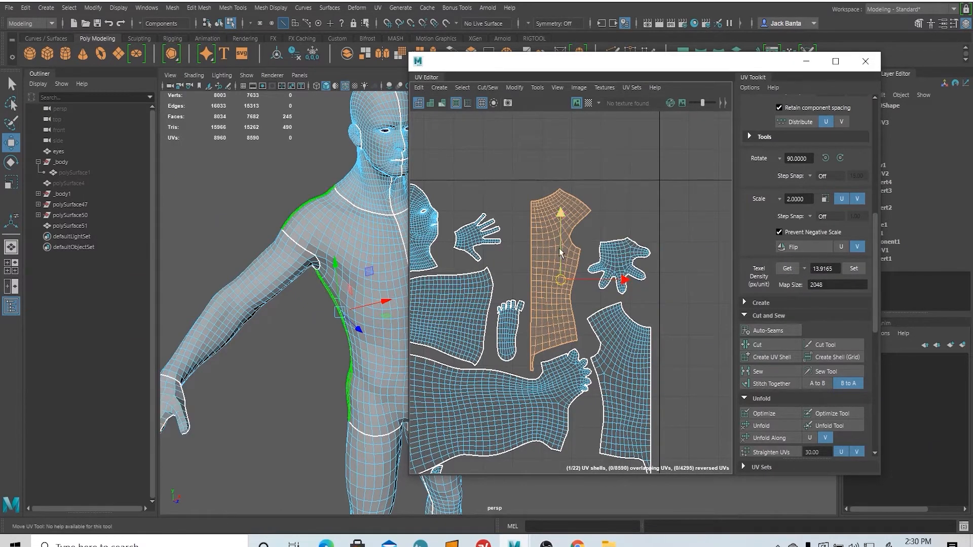
left_click(606, 264)
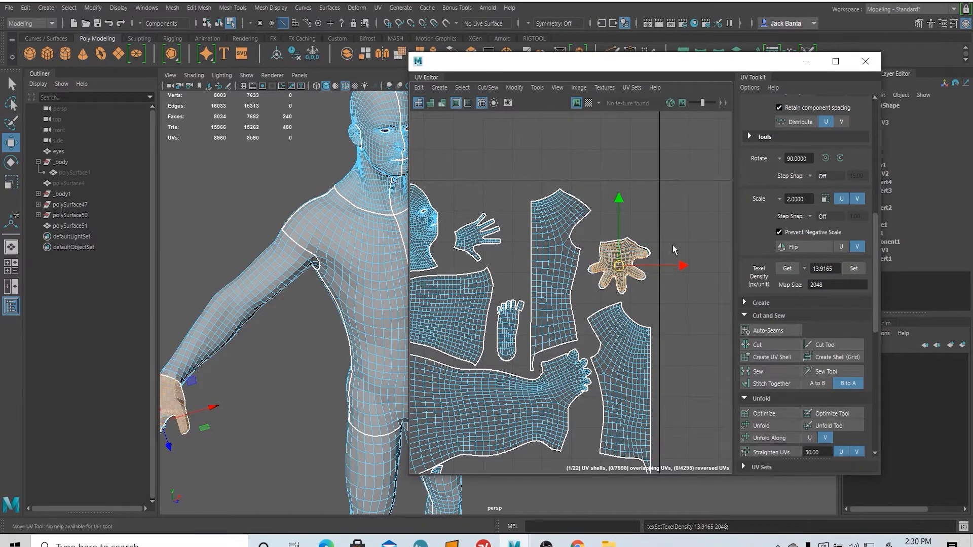
scroll(616, 261, "up", 3)
left_click(615, 261)
key("f")
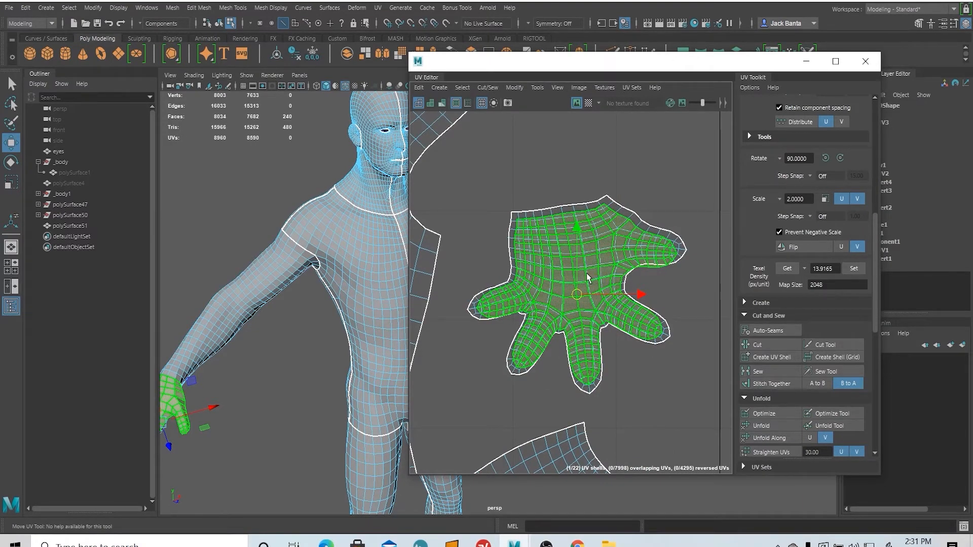
scroll(587, 275, "down", 5)
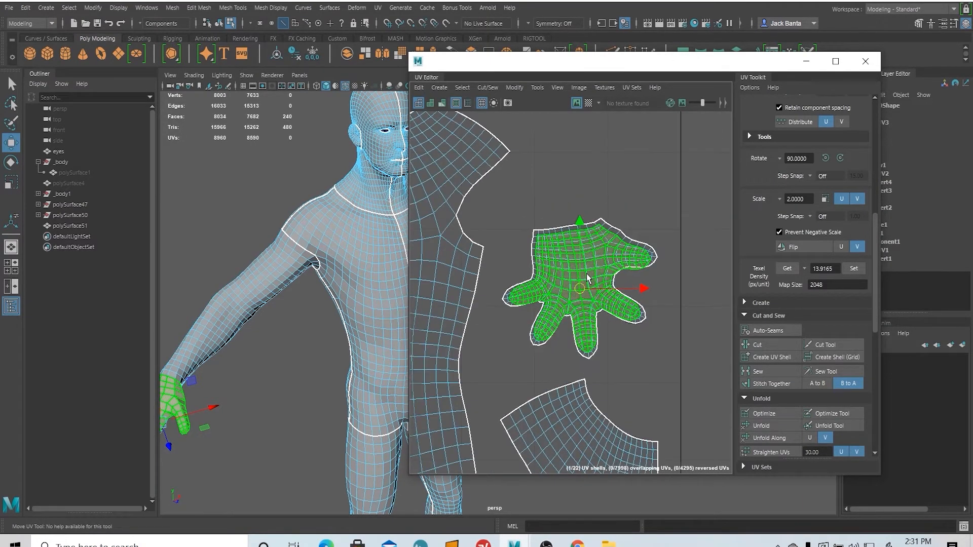
Undo the texel density change on the hand UV shell.
key("ctrl+z")
key("ctrl+z")
left_click(571, 282)
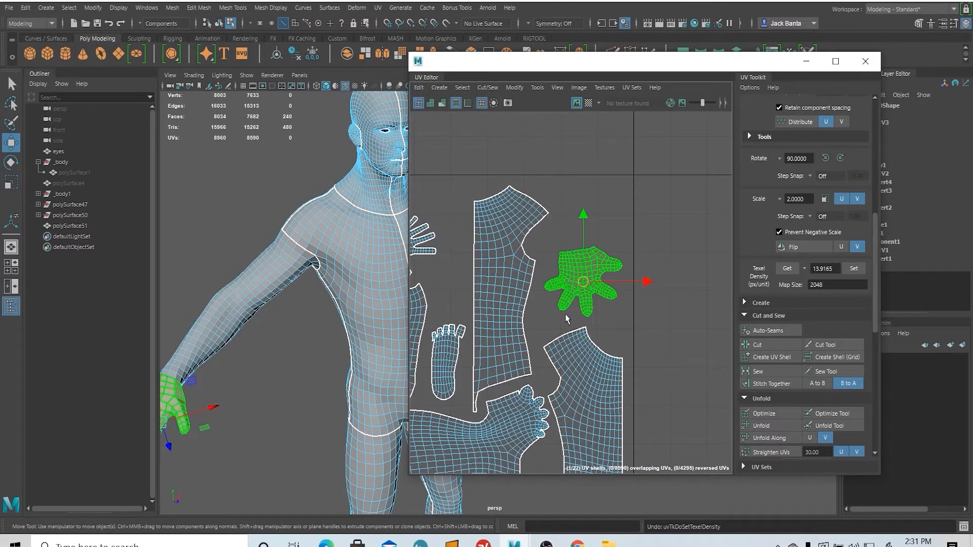
middle_click_drag(567, 318, 584, 311, "alt")
scroll(841, 300, "up", 2)
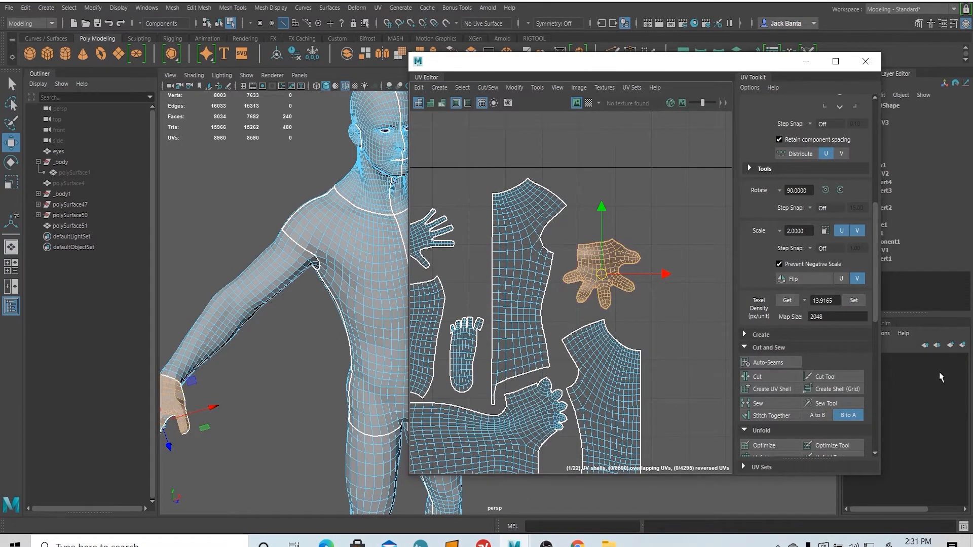
scroll(791, 434, "down", 10)
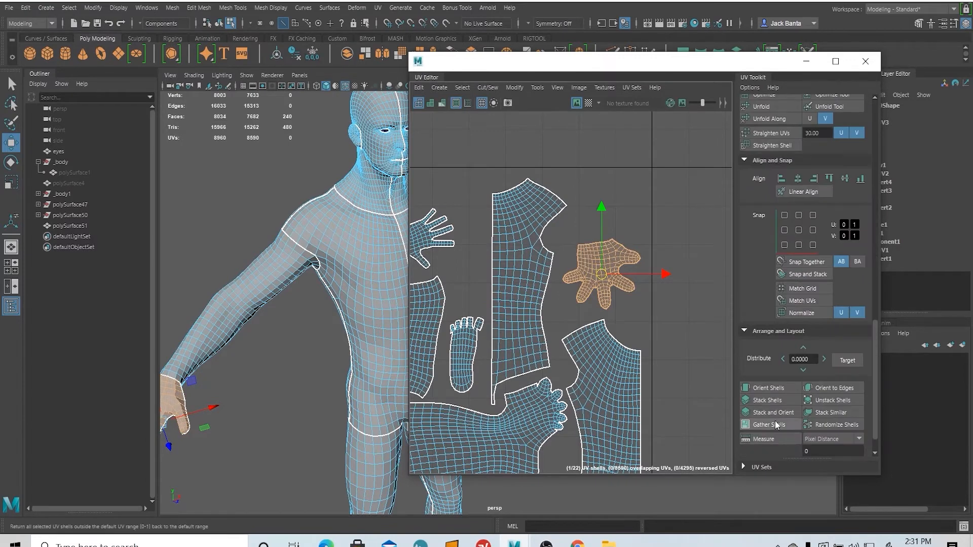
scroll(774, 423, "down", 2)
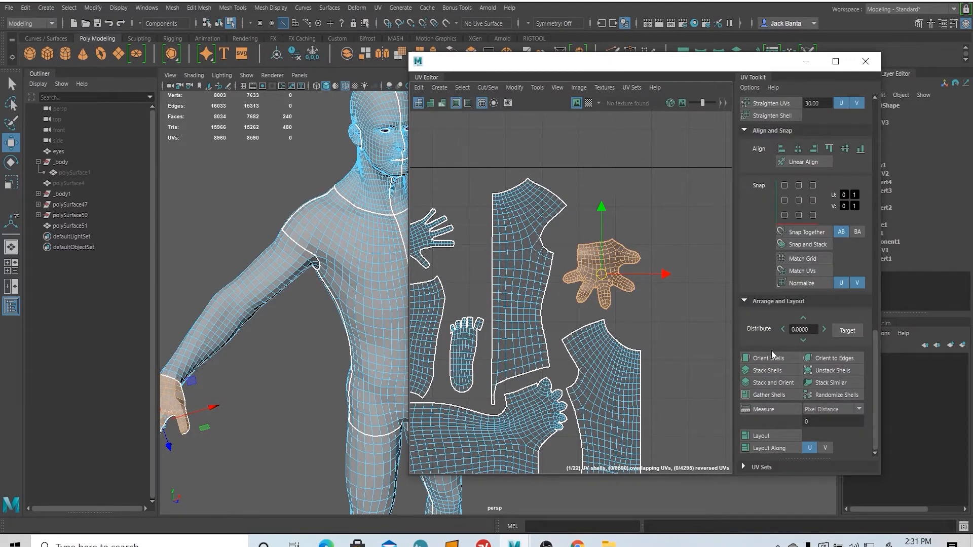
scroll(755, 335, "up", 5)
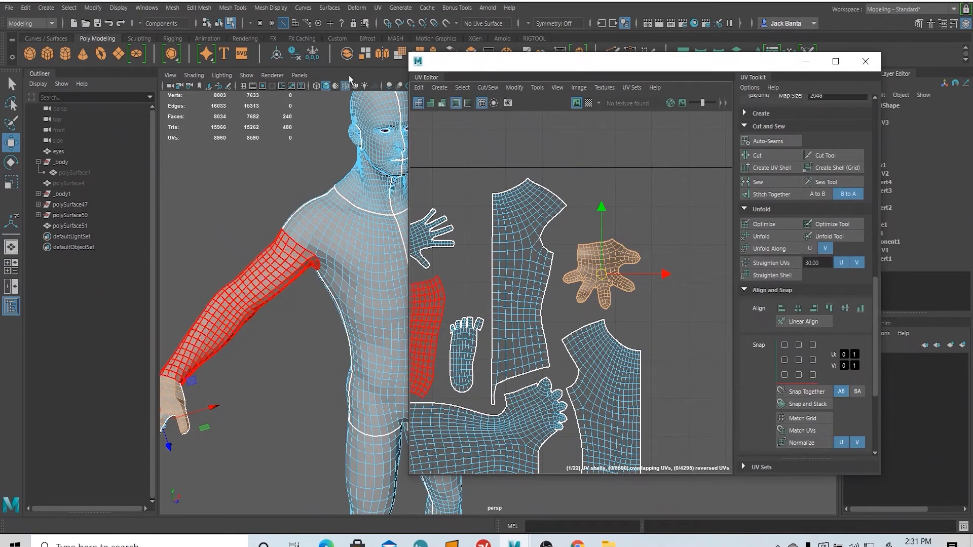
Uncover the 3D body by moving the UV editor aside, and display the checker map on the mesh.
left_click_drag(465, 62, 639, 66)
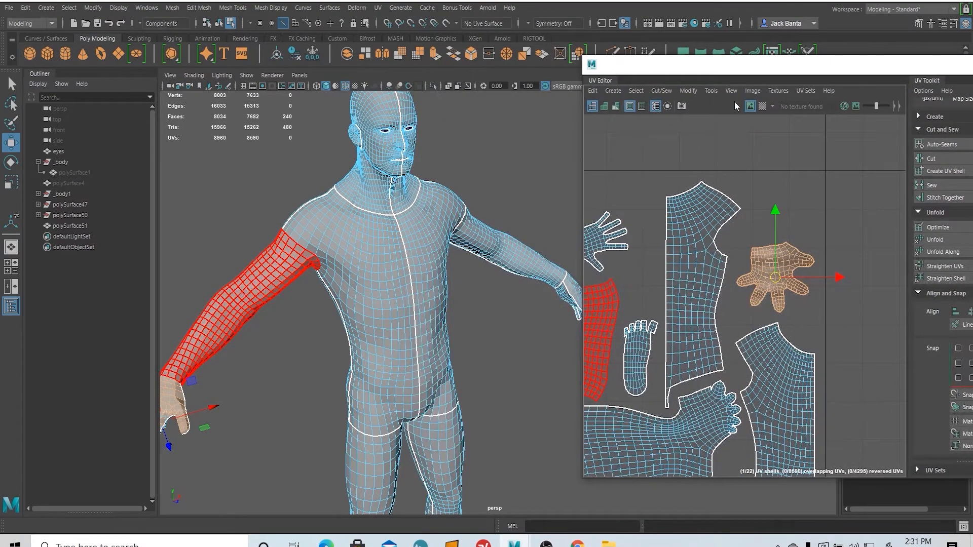
left_click(762, 106)
scroll(372, 299, "up", 6)
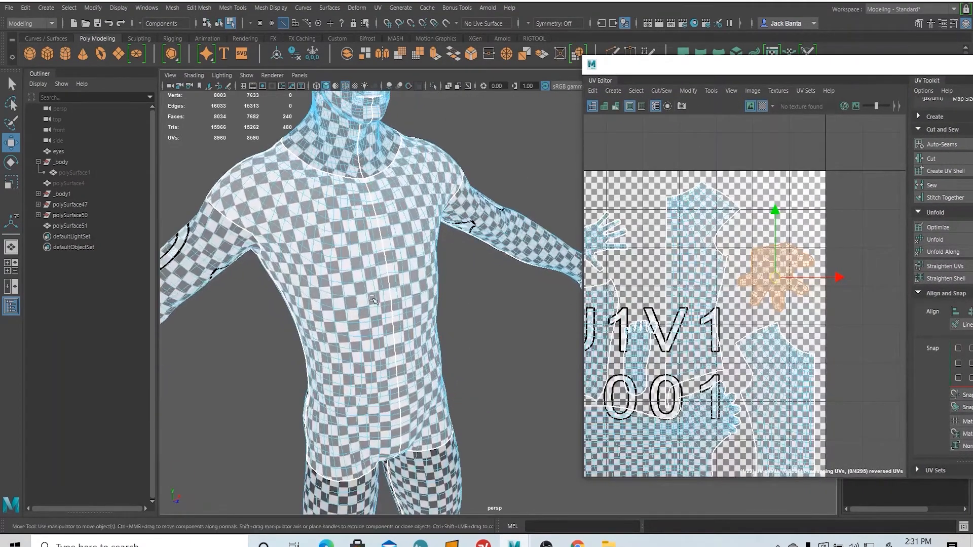
Examine the checker pattern's size and distortion on the body's torso, arm and hand.
left_click_drag(373, 299, 522, 304, "alt")
scroll(369, 315, "up", 3)
left_click_drag(369, 314, 413, 304, "alt")
middle_click_drag(413, 303, 542, 275, "alt")
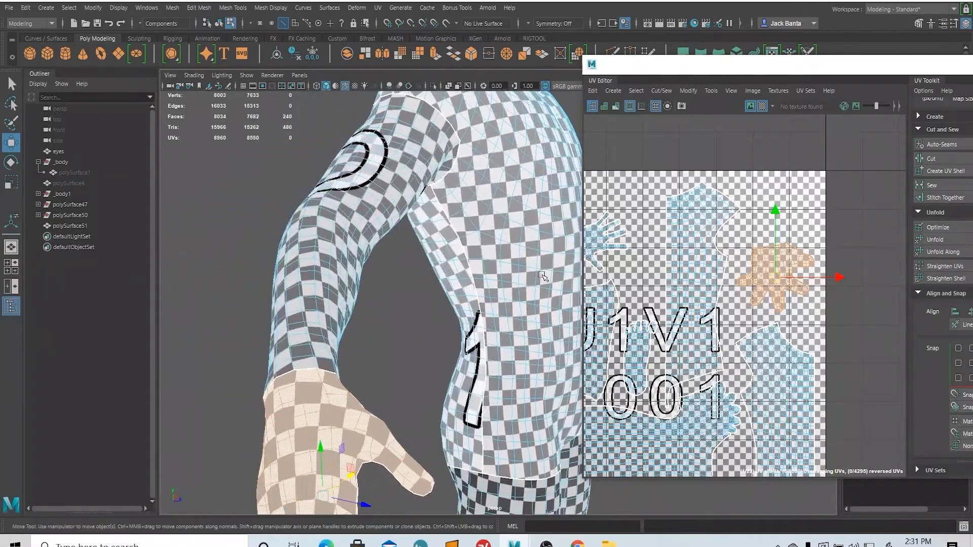
left_click_drag(455, 309, 345, 287, "alt")
middle_click_drag(344, 286, 198, 216, "alt")
scroll(887, 232, "down", 6)
middle_click_drag(886, 233, 787, 216, "alt")
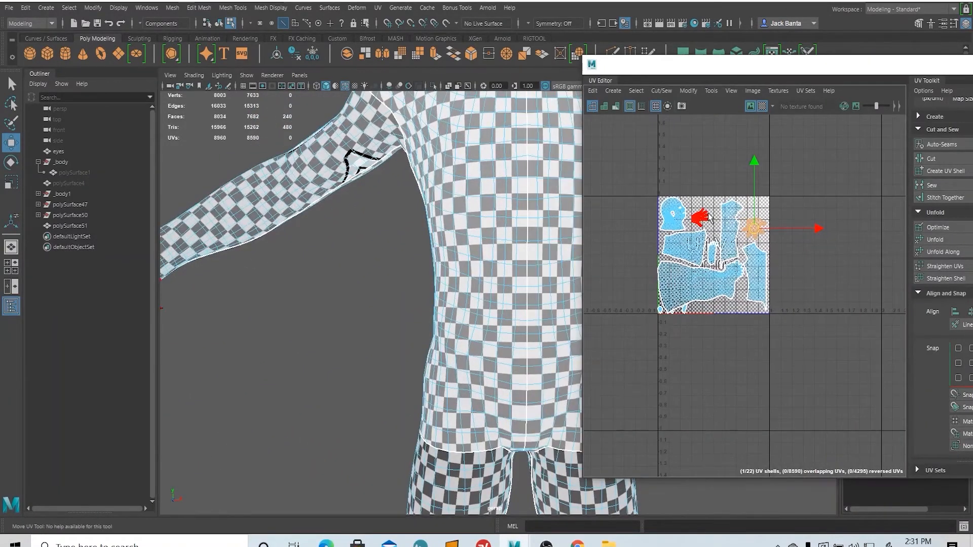
Cut the lower torso UV shell along a curved edge loop across its upper part and sew the same edges back together.
right_click_drag(708, 214, 665, 198)
left_click_drag(887, 67, 704, 38)
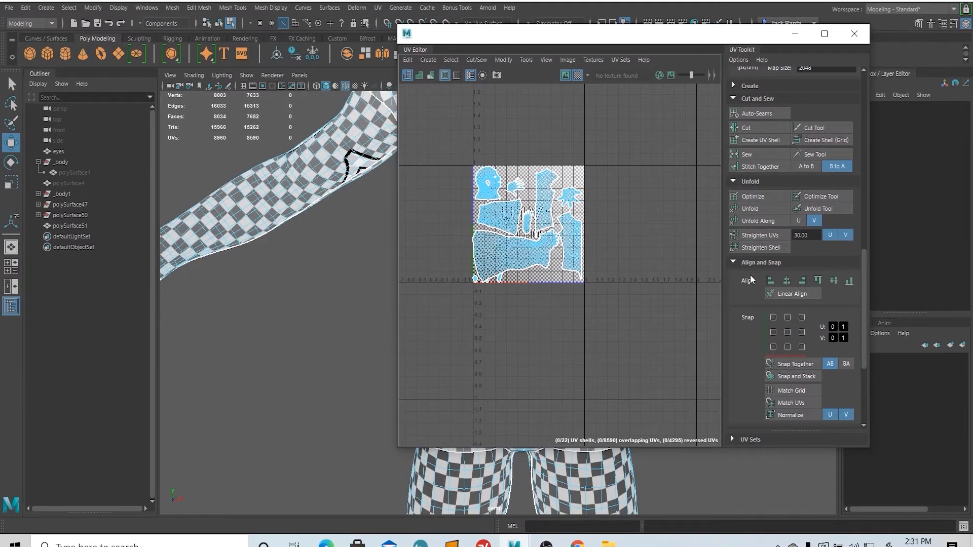
scroll(751, 279, "up", 4)
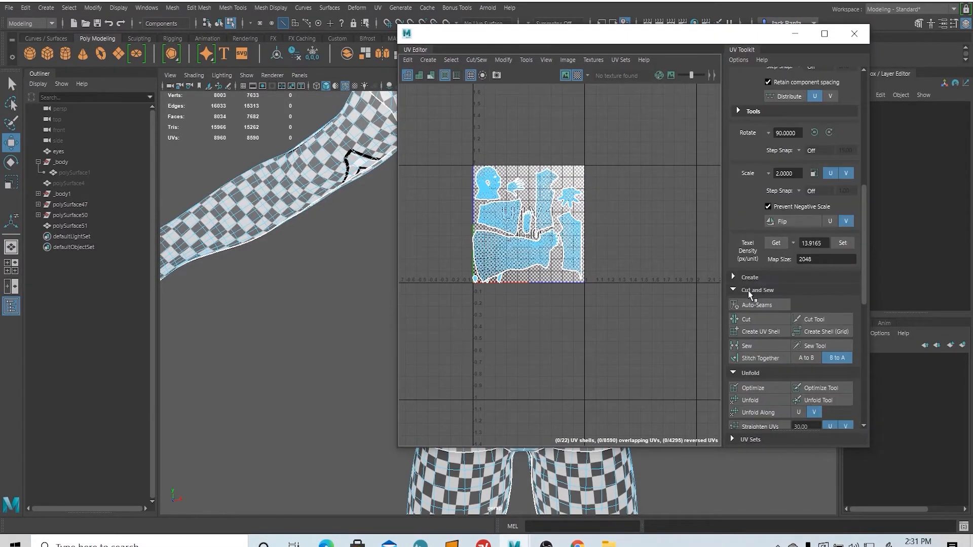
scroll(594, 269, "down", 3)
scroll(550, 213, "up", 8)
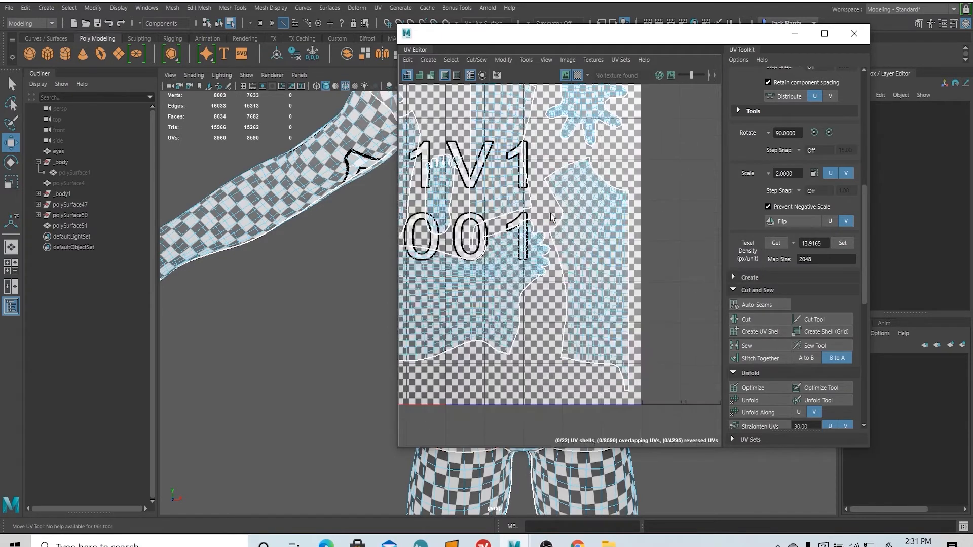
right_click_drag(544, 204, 558, 171)
left_click(557, 169)
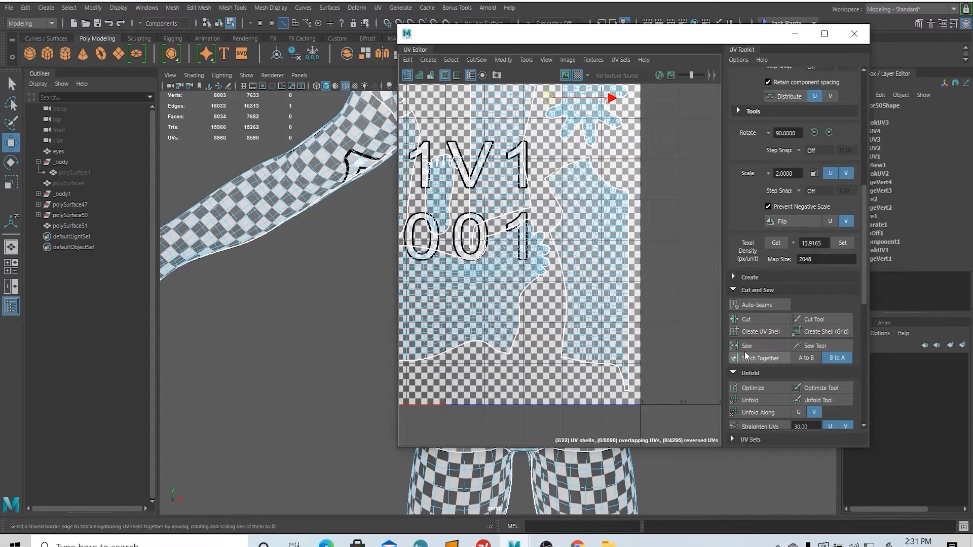
double_click(574, 229)
scroll(592, 234, "up", 3)
left_click(761, 319)
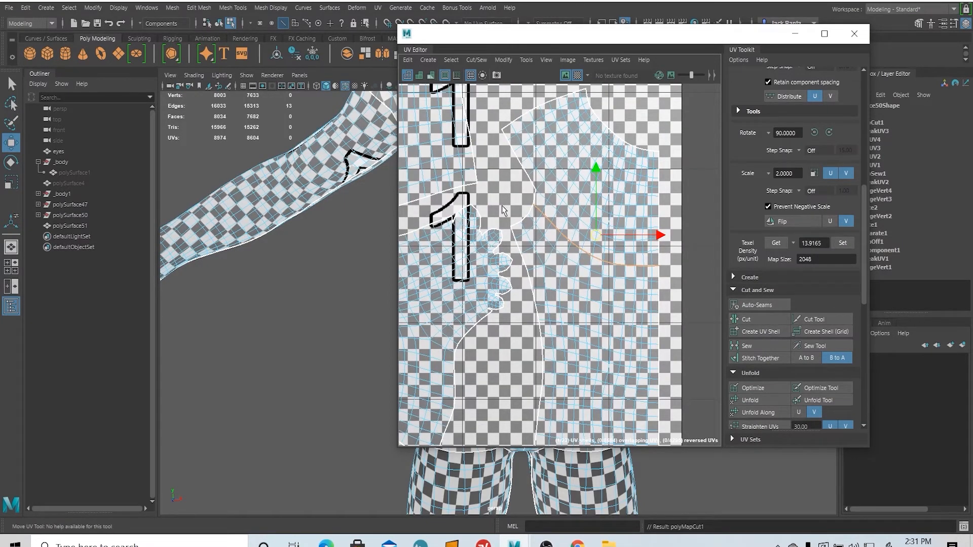
left_click(753, 348)
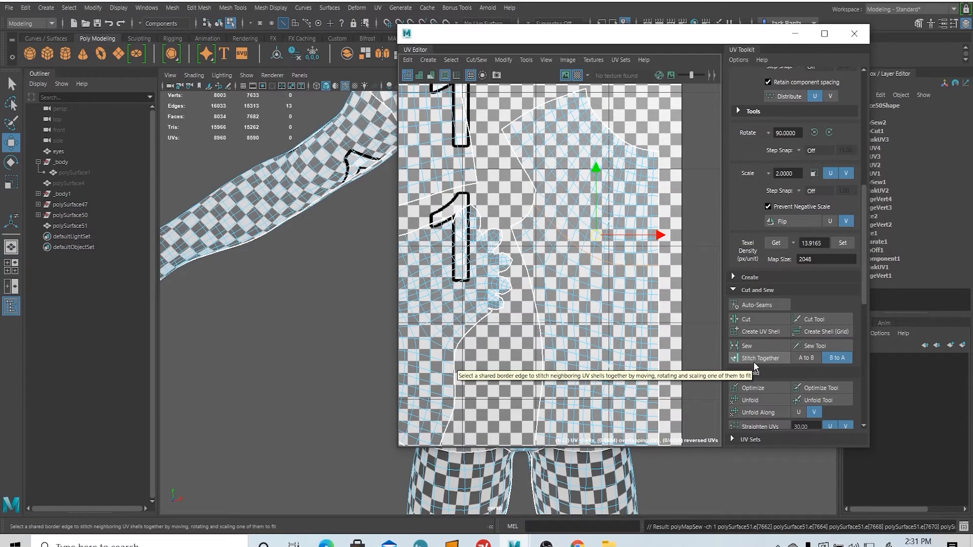
Frame the whole UV layout and hide the checker map.
key("a")
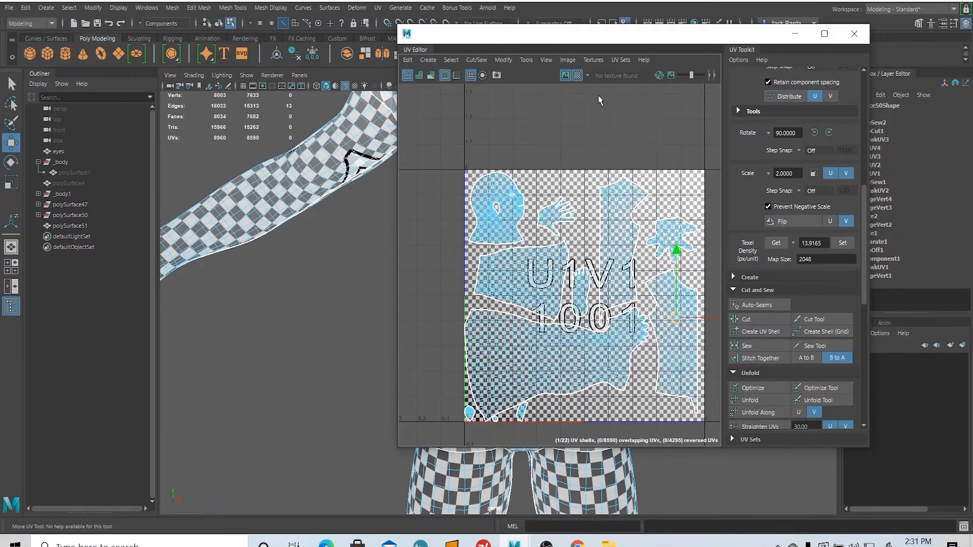
left_click(577, 75)
scroll(712, 394, "up", 3)
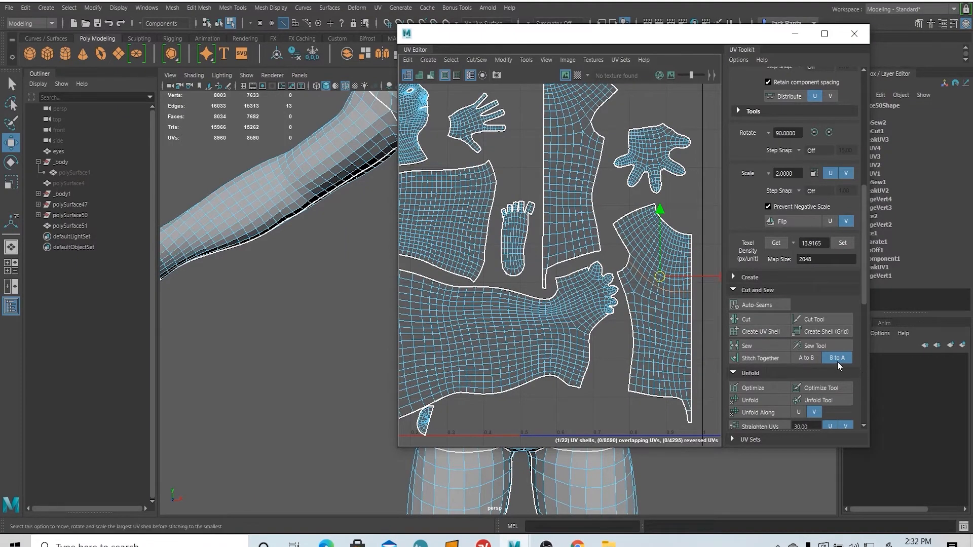
Set the stitch direction to A to B and stitch the lower torso shell to the arm shell at the shared armpit border edge.
left_click(807, 359)
left_click(619, 275)
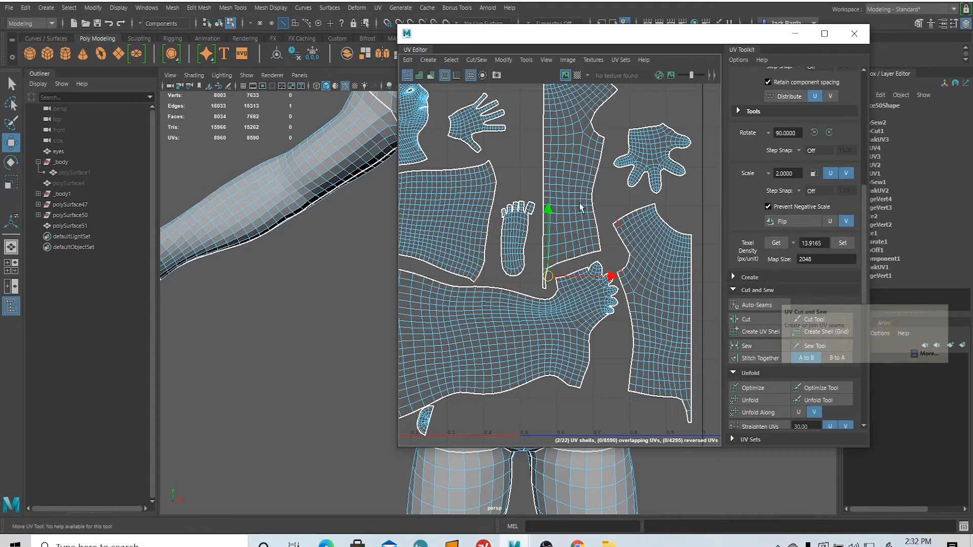
right_click_drag(553, 201, 543, 129, "ctrl+shift")
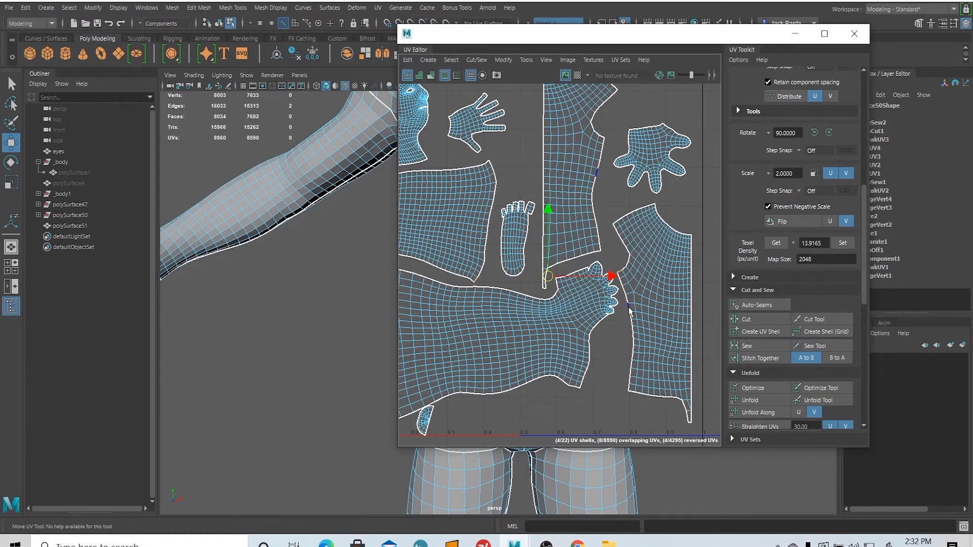
left_click(618, 286)
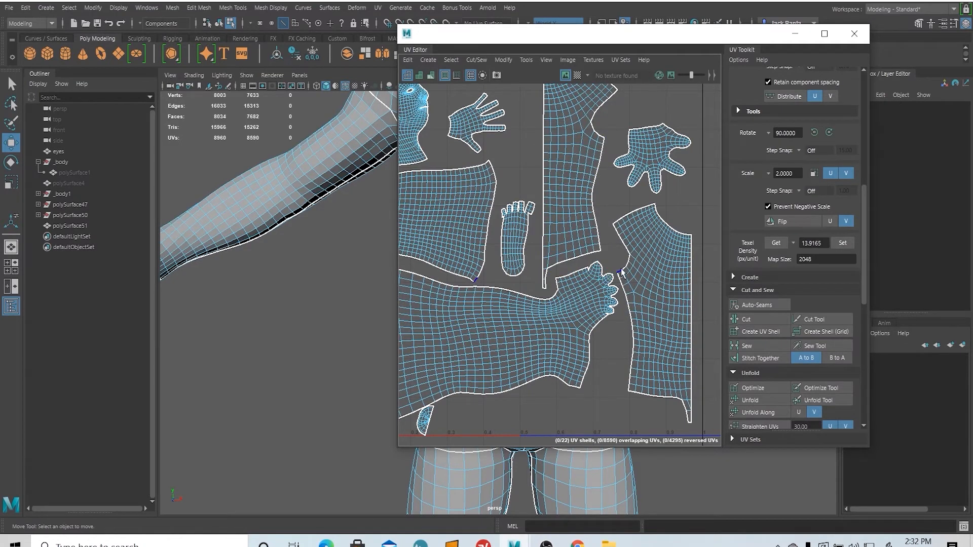
right_click_drag(623, 273, 613, 215)
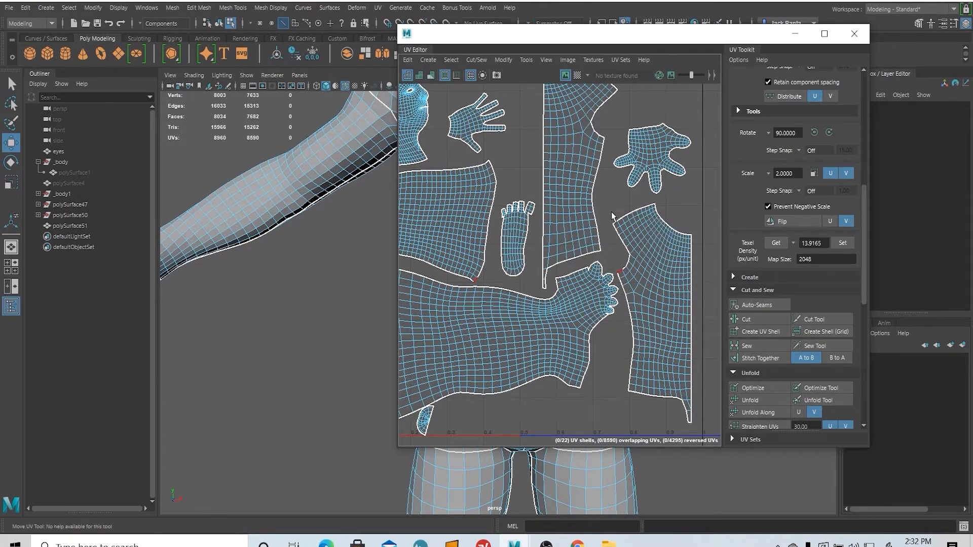
left_click(623, 277)
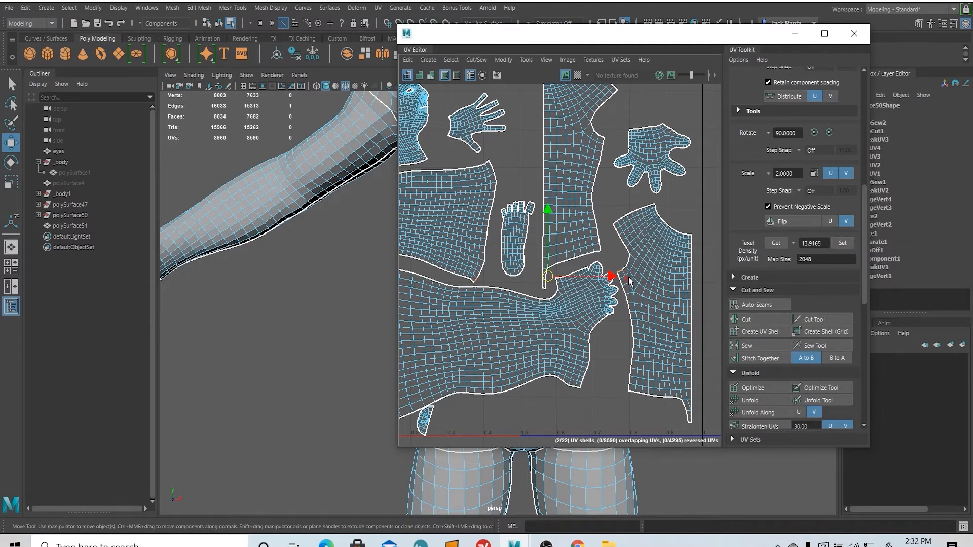
left_click(740, 362)
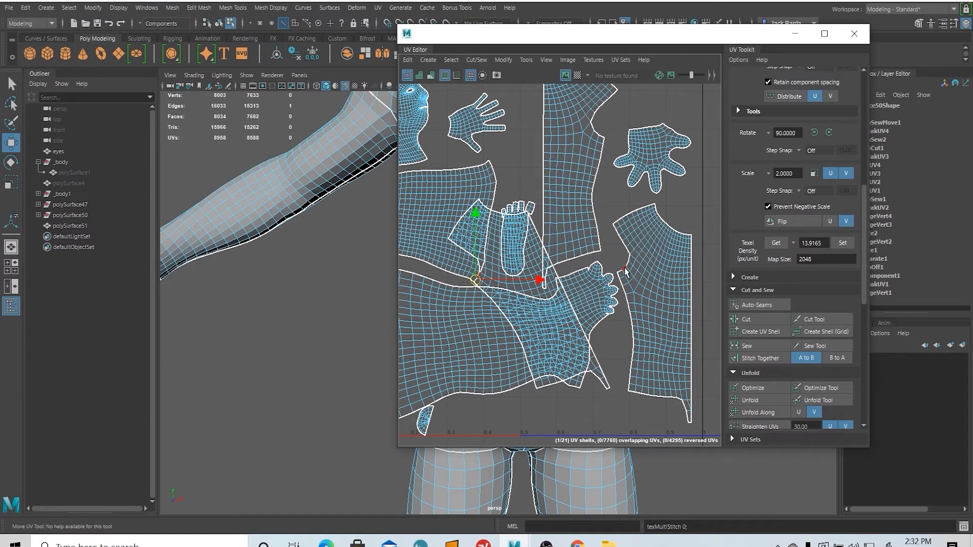
Set the stitch direction to B to A, stitch the torso shell along its shared armpit border edge, and undo the stitch.
left_click(626, 272, "shift")
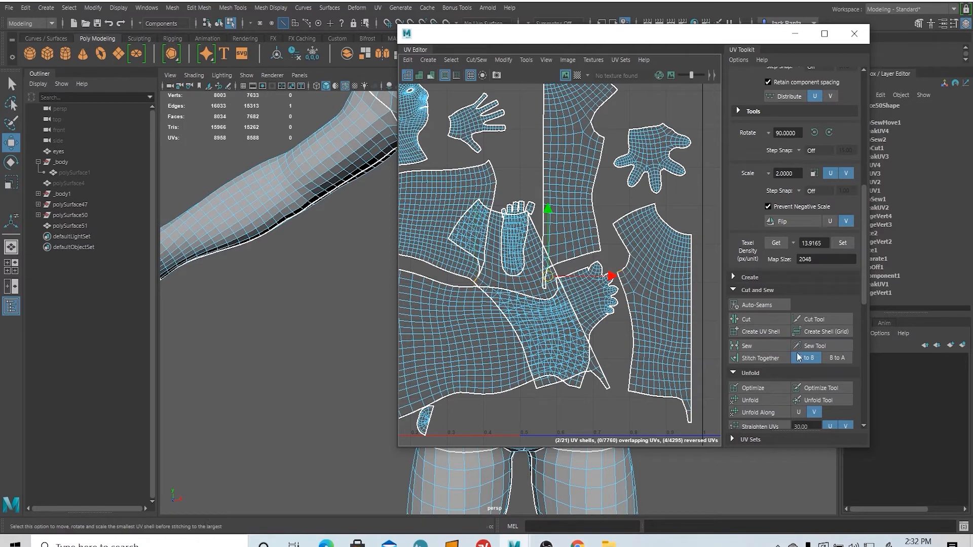
left_click(841, 359)
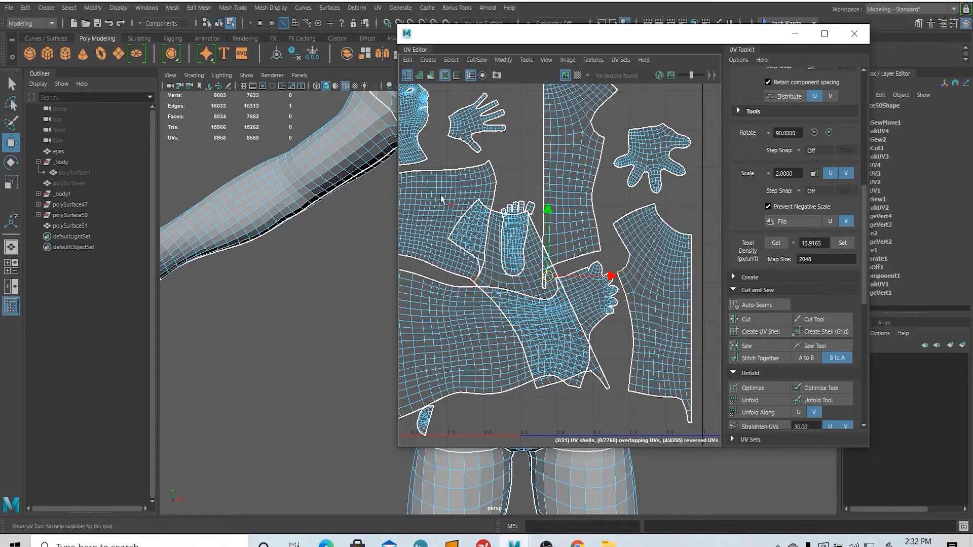
left_click(753, 359)
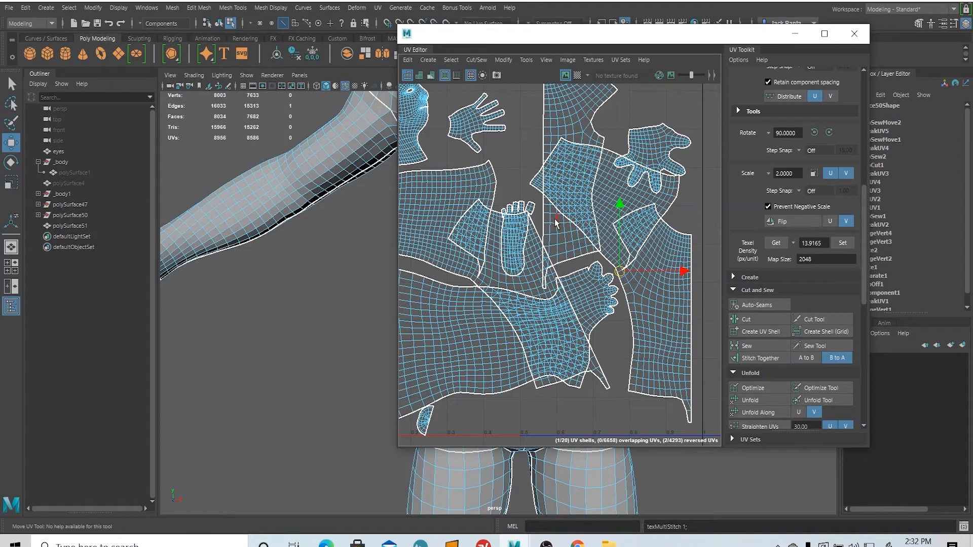
key("ctrl+z")
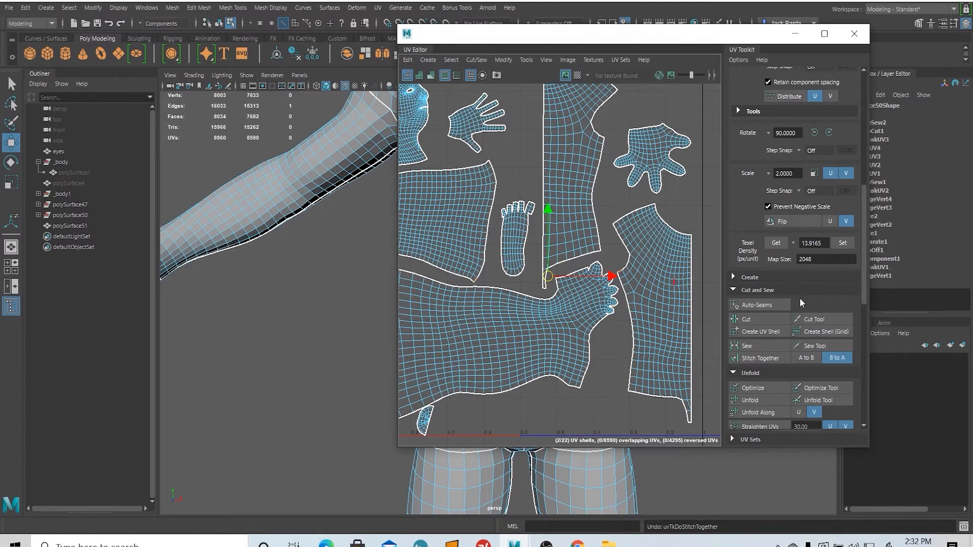
Try Optimize on the half-torso UV shell beside the foot shell, using the checker map to inspect the effect on the body.
scroll(785, 360, "down", 4)
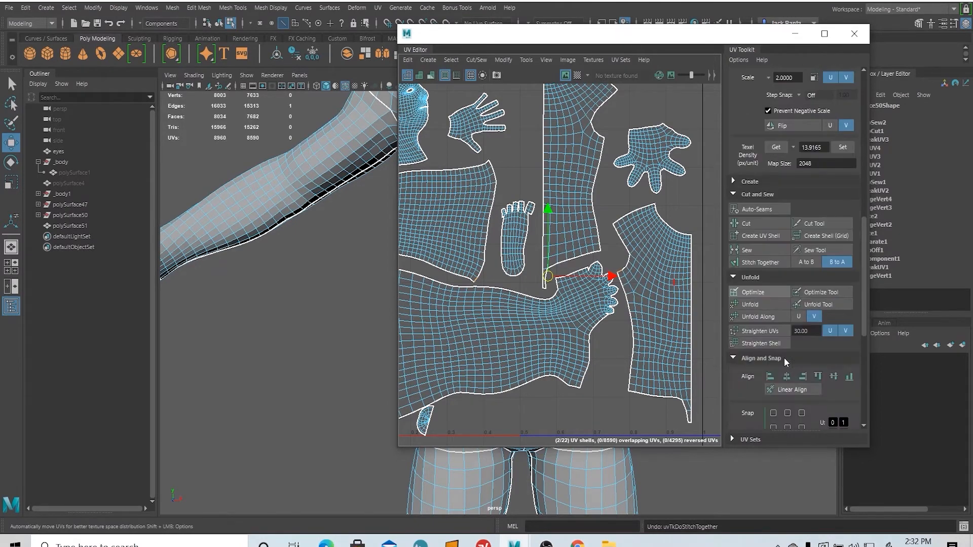
scroll(764, 324, "down", 3)
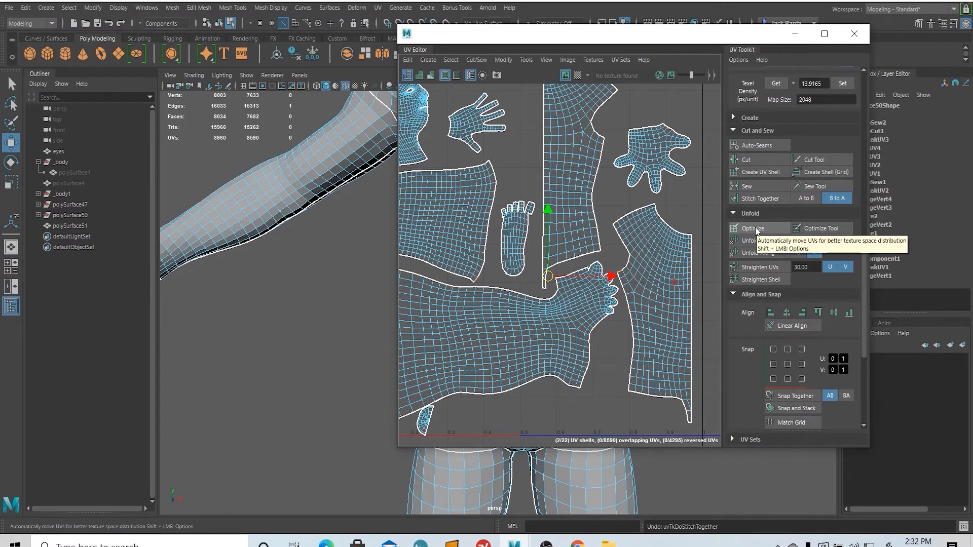
right_click_drag(527, 180, 496, 170)
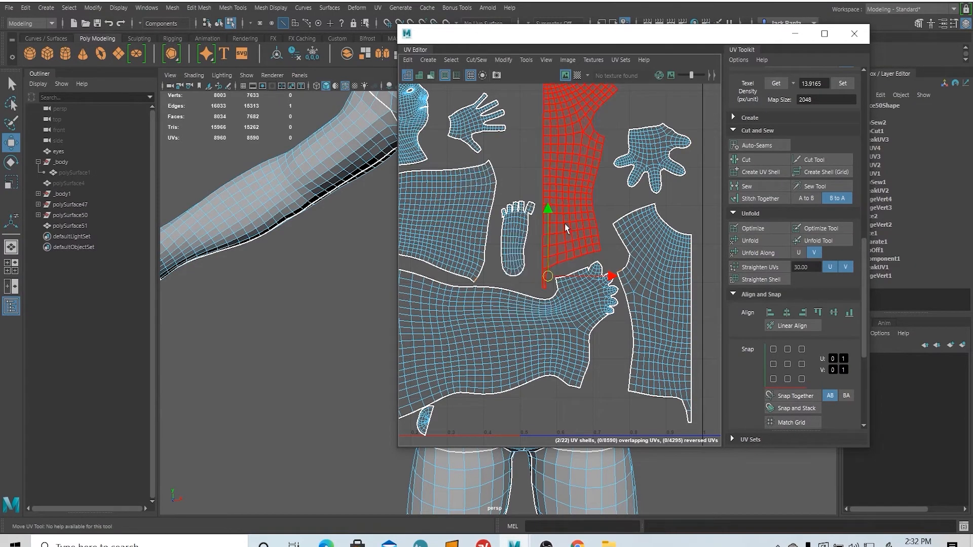
left_click(565, 224)
scroll(590, 241, "up", 4)
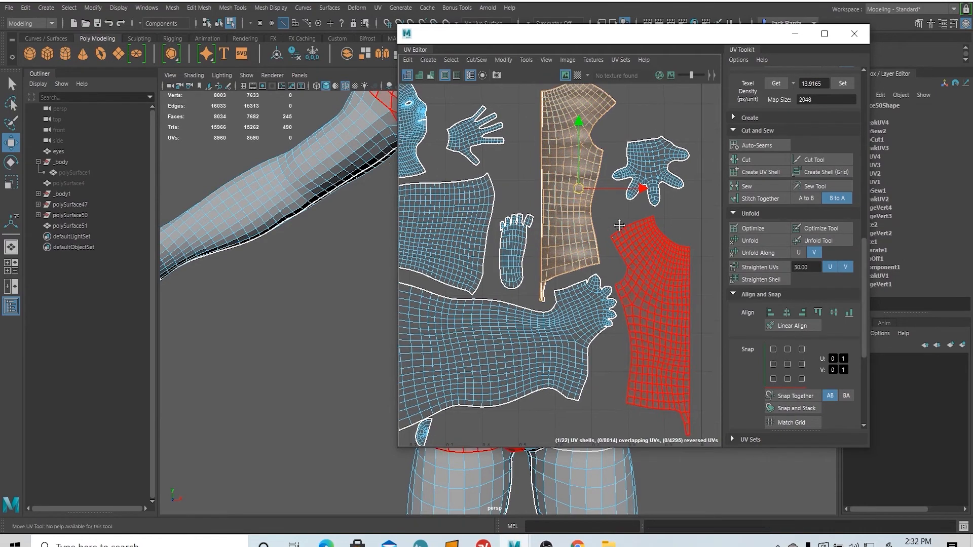
left_click(546, 326)
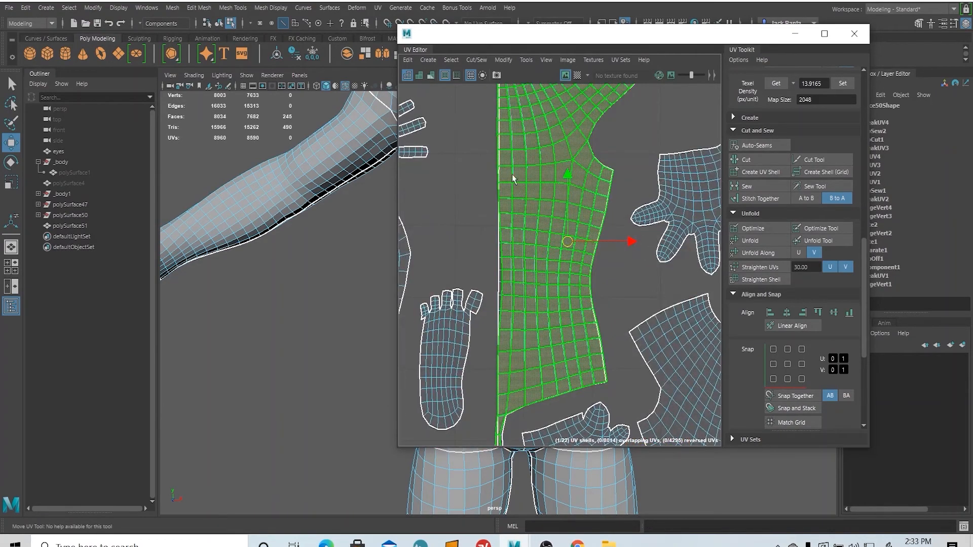
left_click(527, 256)
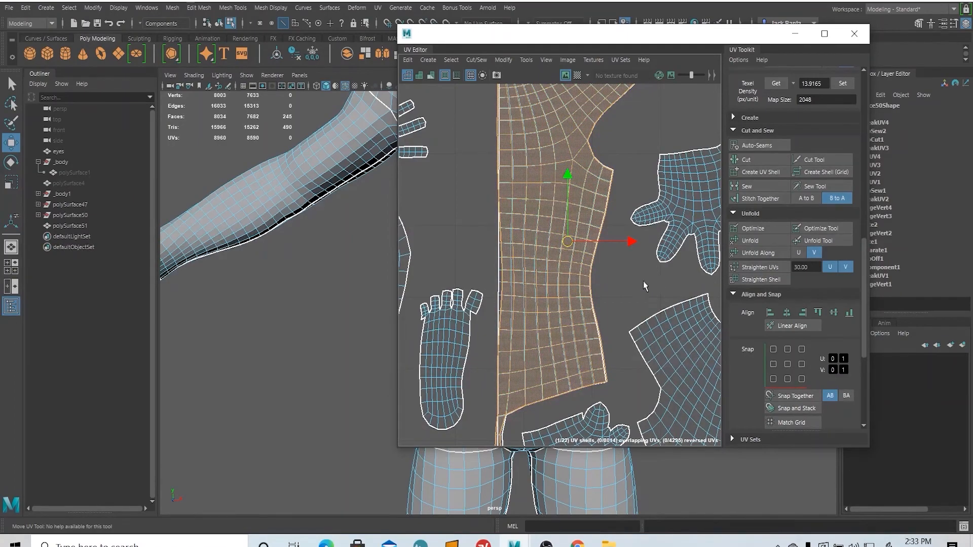
left_click(577, 75)
left_click_drag(540, 42, 785, 40)
left_click_drag(416, 217, 598, 218, "alt")
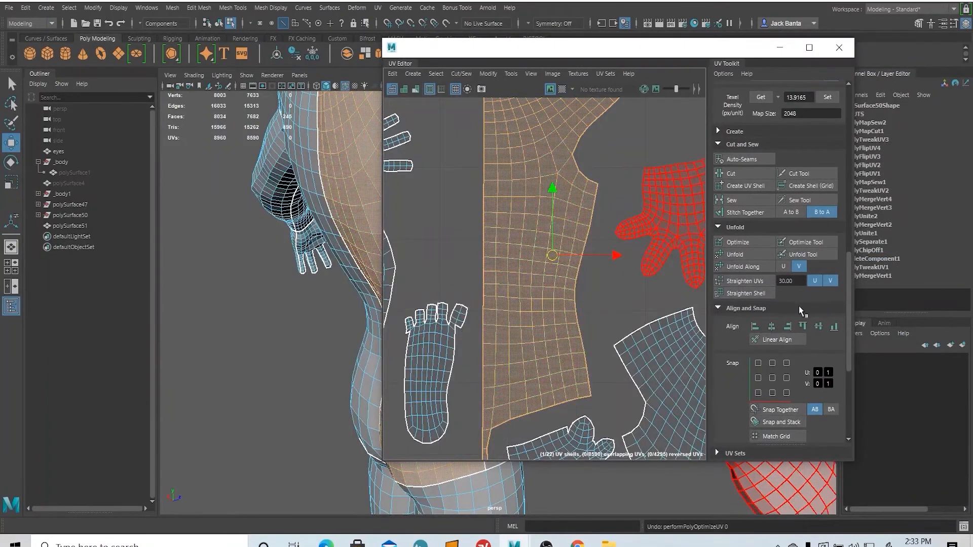
Align two vertical UV columns near the straight edge of the half-torso shell, each to its own U centre.
scroll(801, 307, "down", 3)
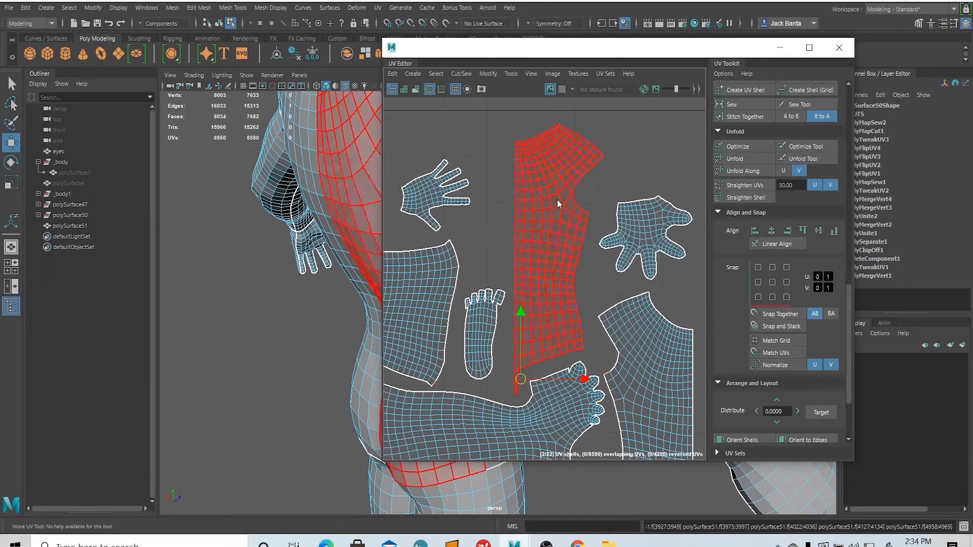
right_click_drag(557, 199, 587, 201)
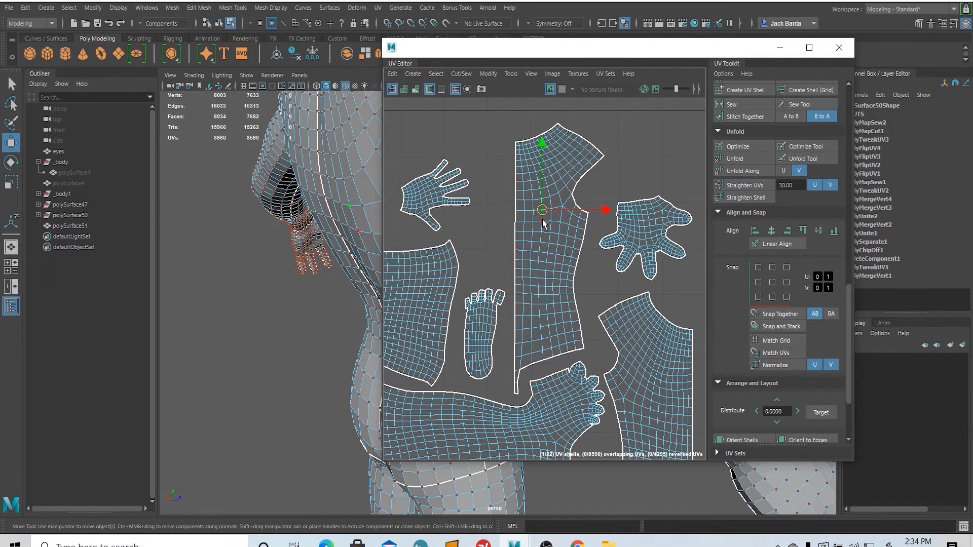
double_click(541, 222)
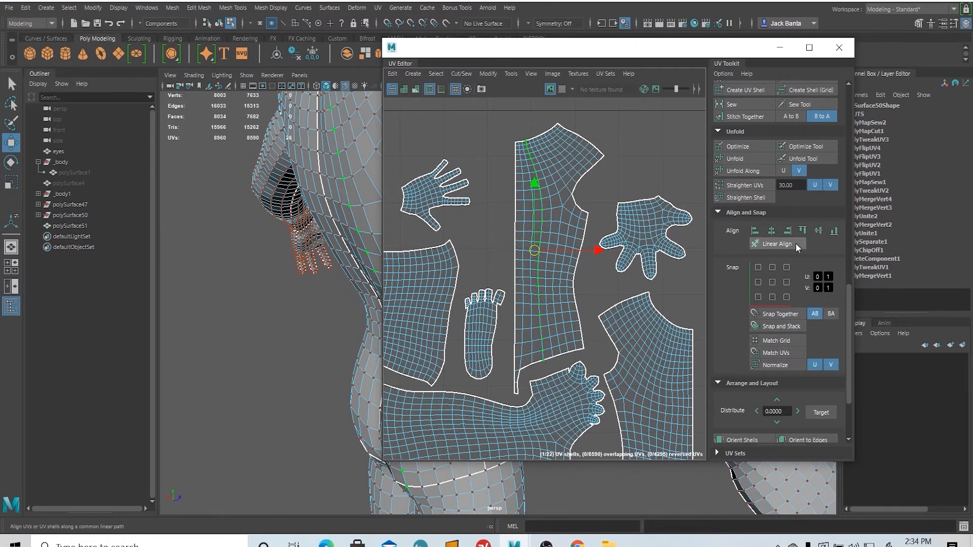
left_click(773, 230)
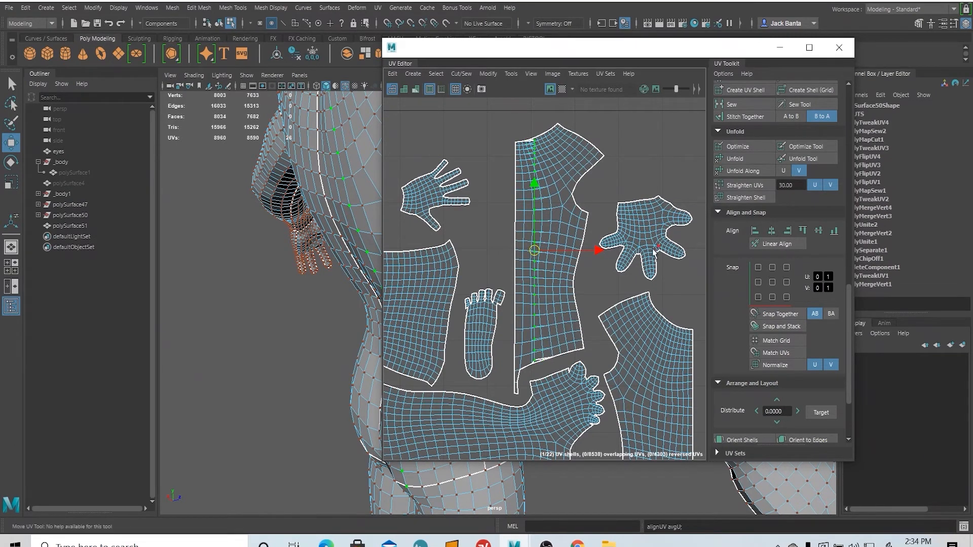
left_click(521, 187)
double_click(522, 201, "shift")
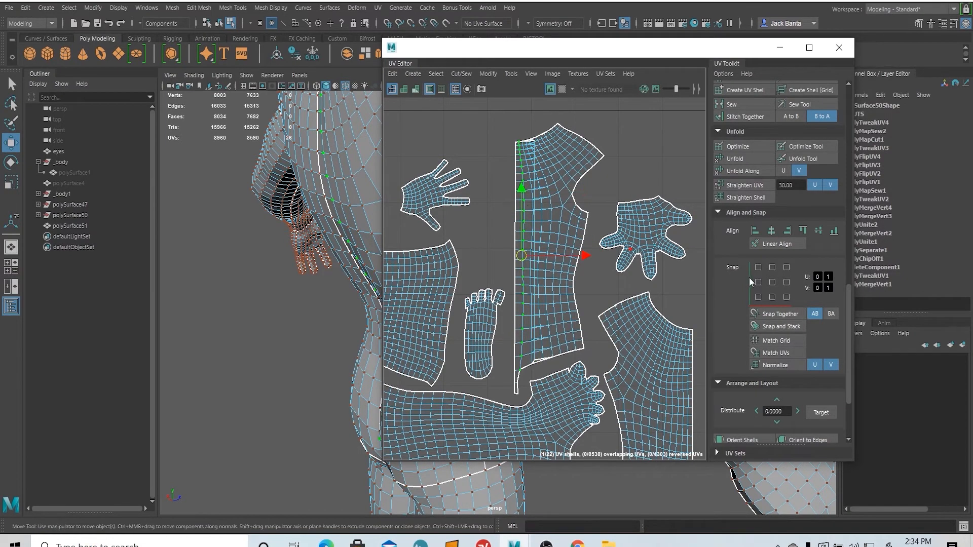
left_click(772, 231)
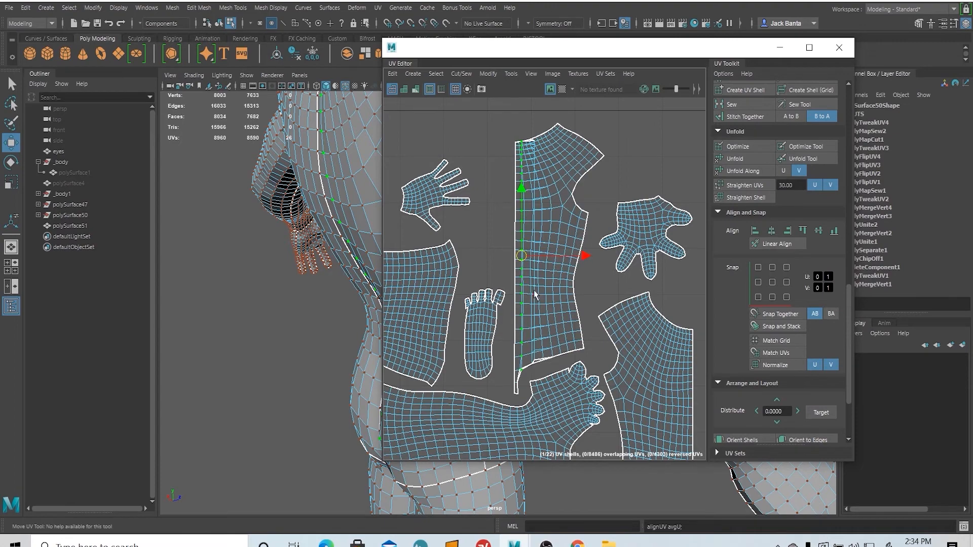
Move the aligned half-torso UV shell up and to the right, off the mirrored shell it overlaps.
right_click_drag(524, 207, 500, 190)
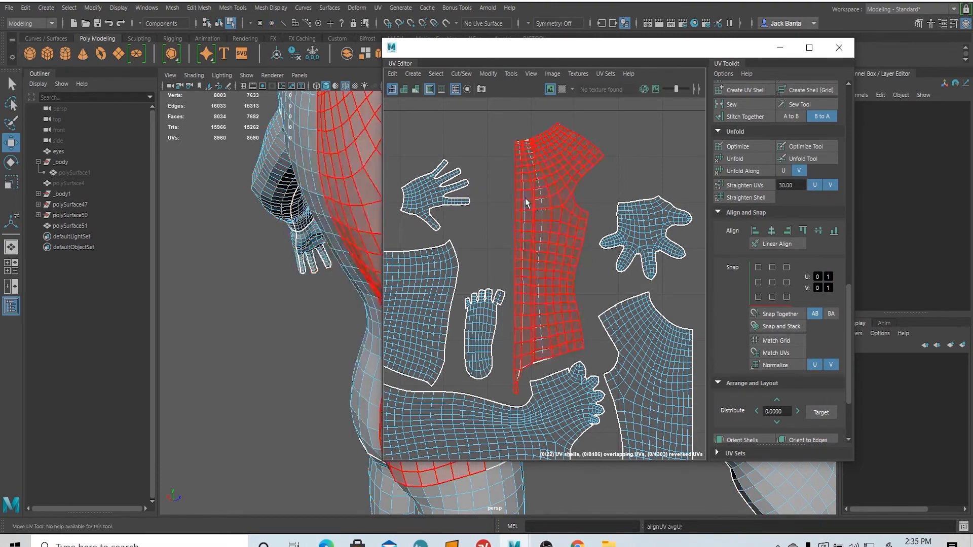
left_click(525, 198)
left_click_drag(562, 260, 671, 87)
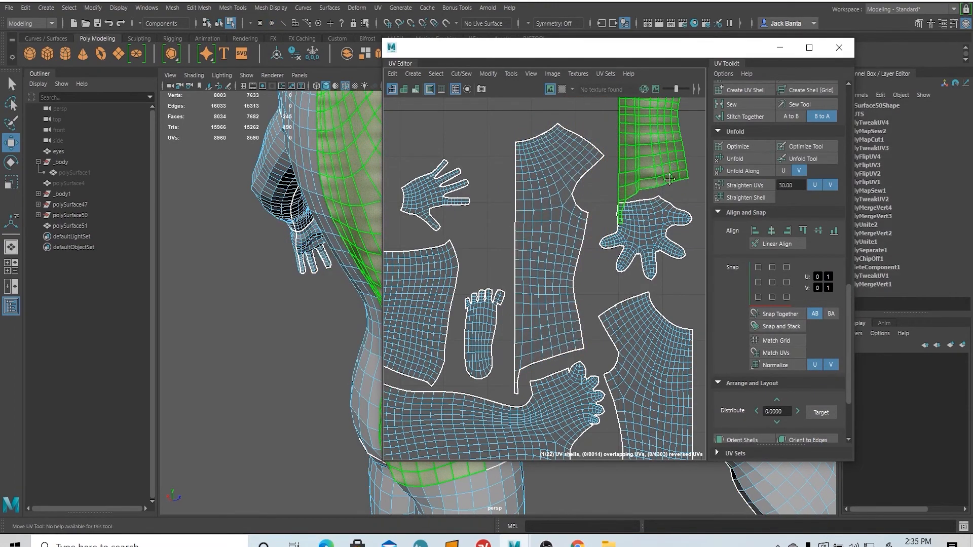
middle_click_drag(613, 104, 598, 230, "alt")
Align a vertical edge loop near the straight edge of the relocated torso shell to its U centre.
right_click_drag(599, 147, 598, 121)
left_click(618, 144)
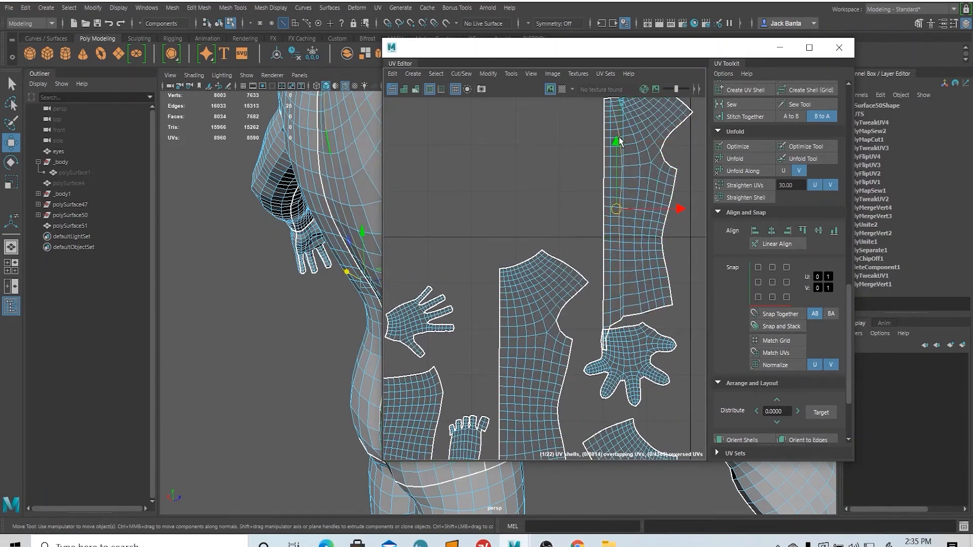
middle_click_drag(618, 136, 619, 165, "alt")
left_click(771, 234)
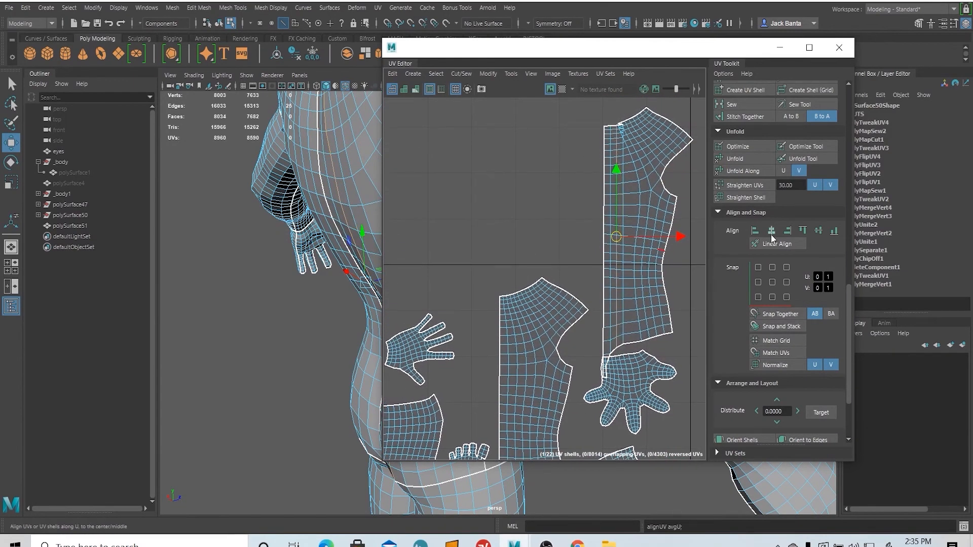
Align a horizontal edge loop across the relocated torso shell to its V middle, and try and undo a bottom alignment.
double_click(627, 201)
left_click(820, 230)
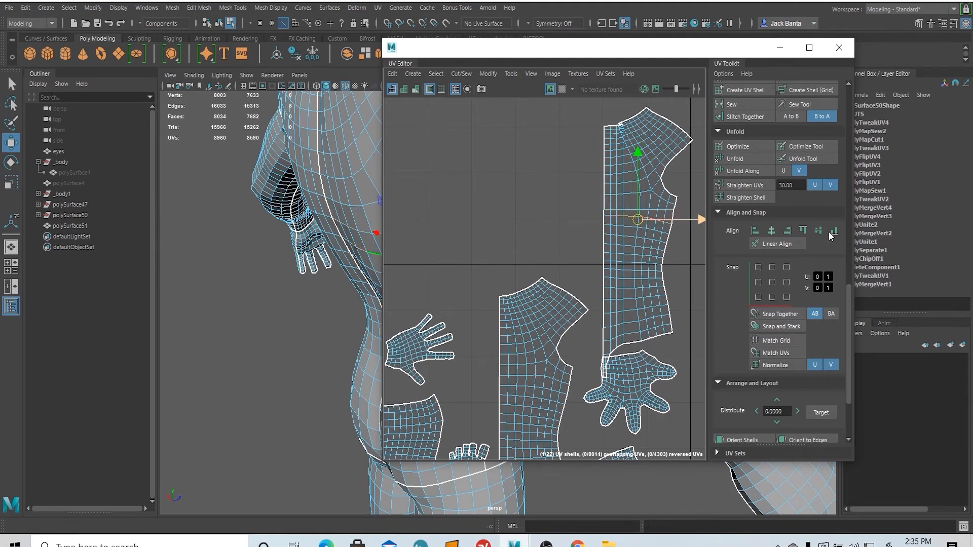
left_click(833, 232)
key("ctrl+z")
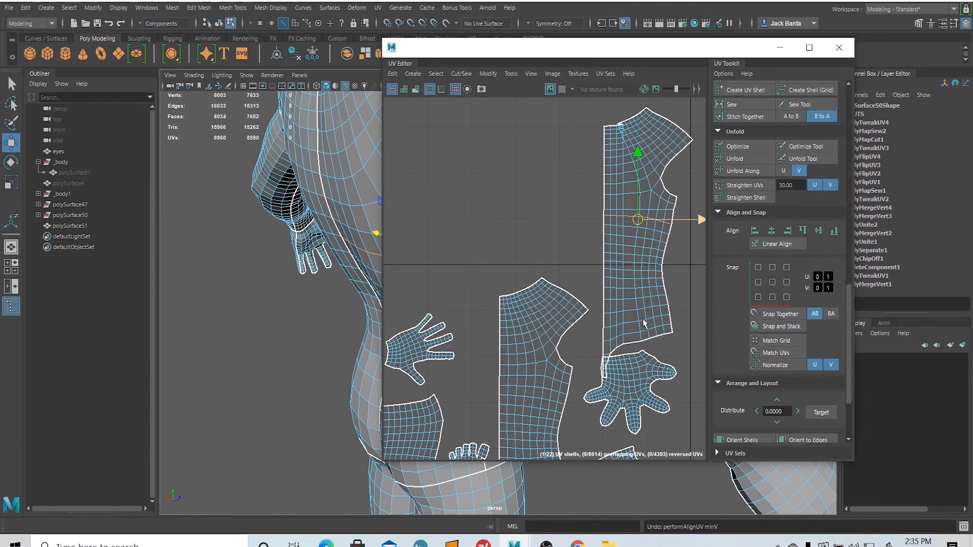
Look over the Arrange and Layout options of the UV Toolkit and close the UV Editor.
middle_click_drag(643, 324, 602, 233, "alt")
scroll(767, 331, "down", 3)
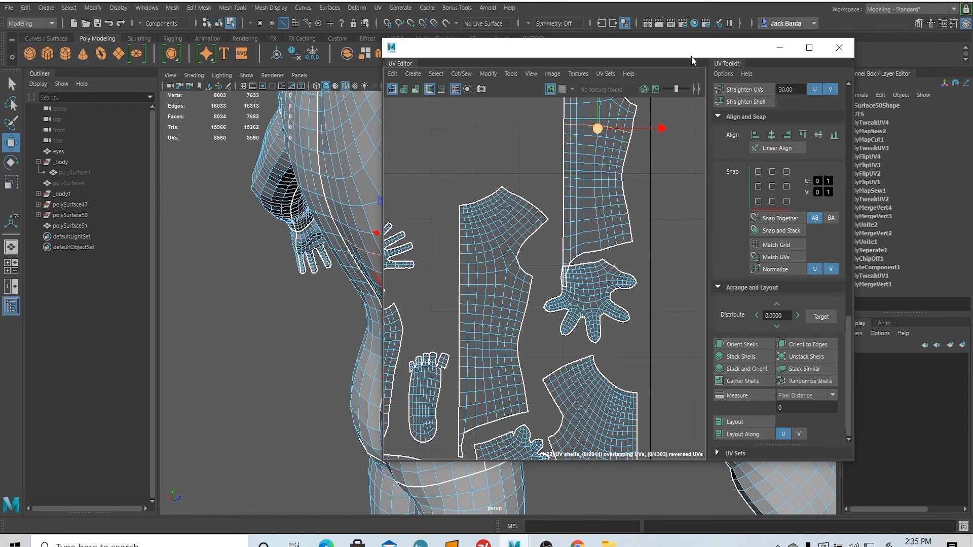
left_click(849, 50)
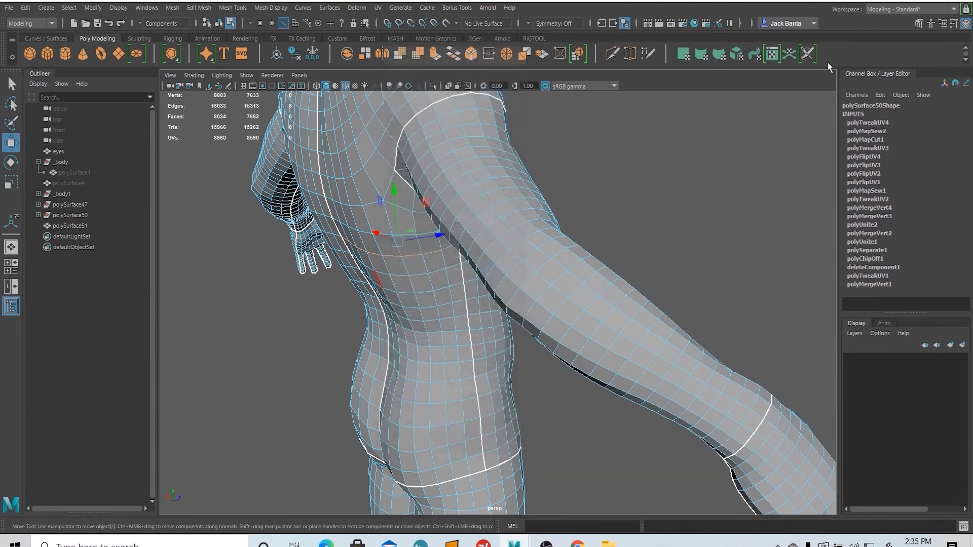